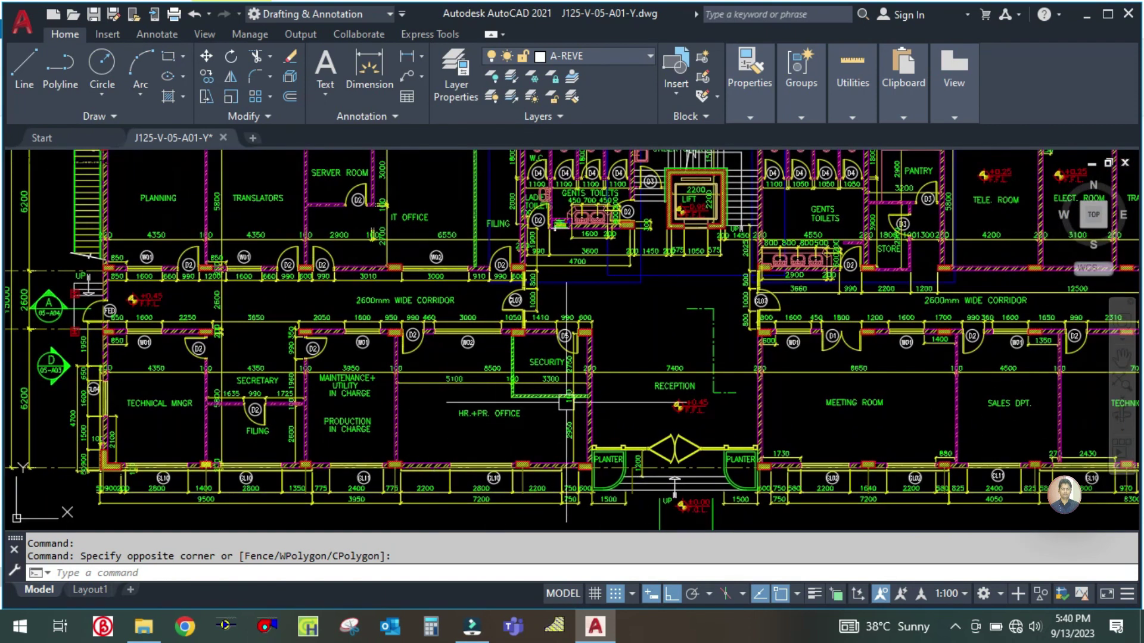
Step: Switch to HAP, open the "Hamriya Steel Office Building - 05" project and maximize its window
scroll(678, 398, down, 2)
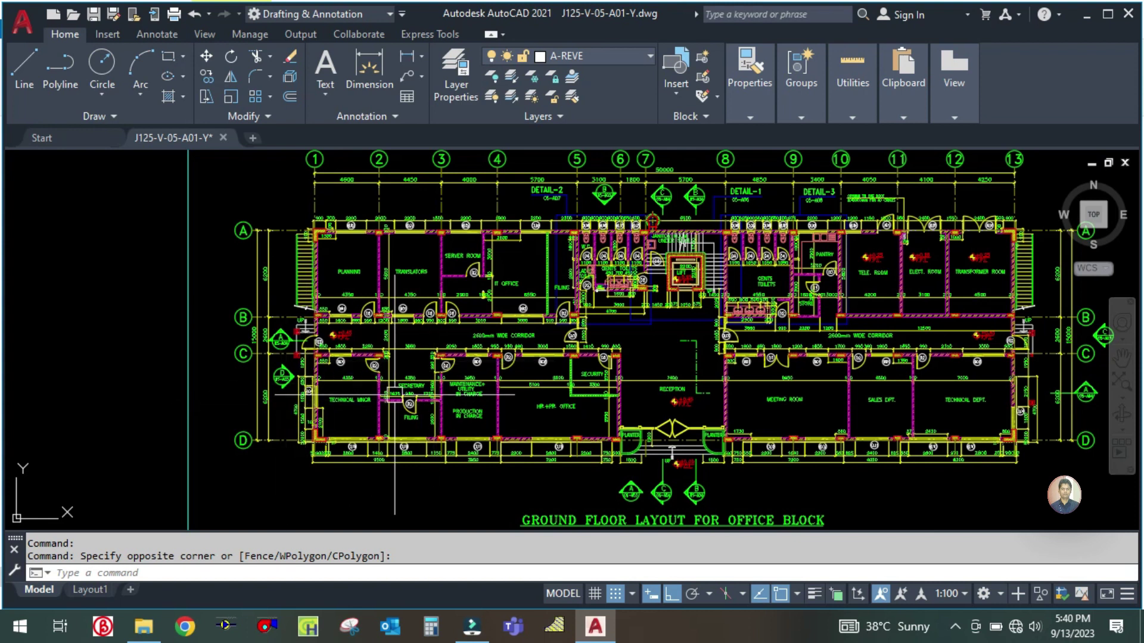
scroll(348, 429, up, 2)
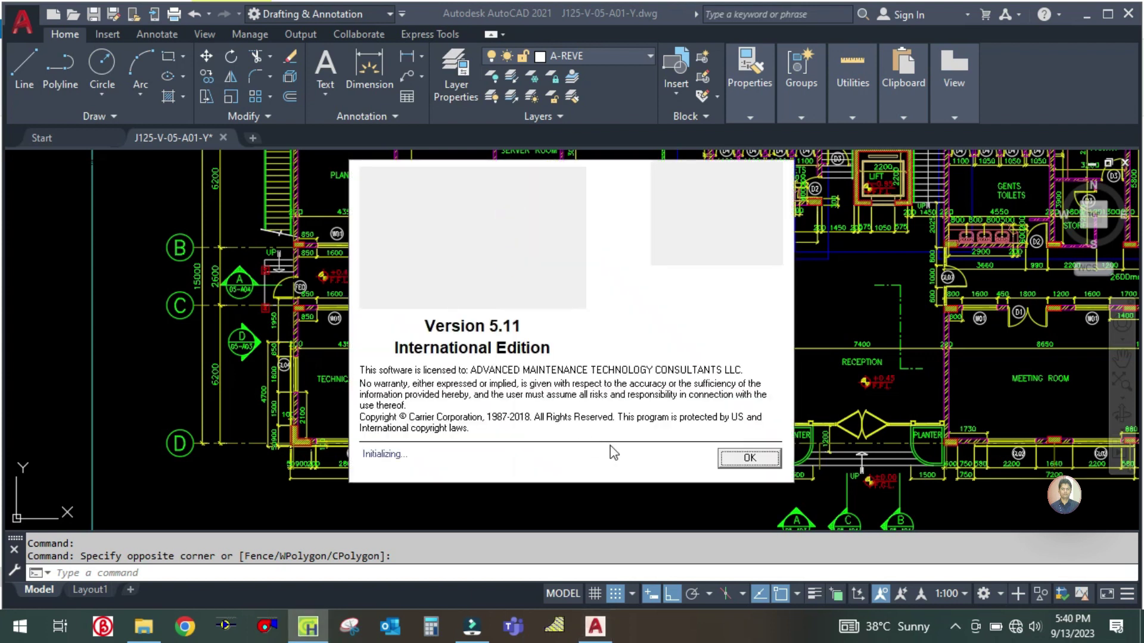
click(719, 458)
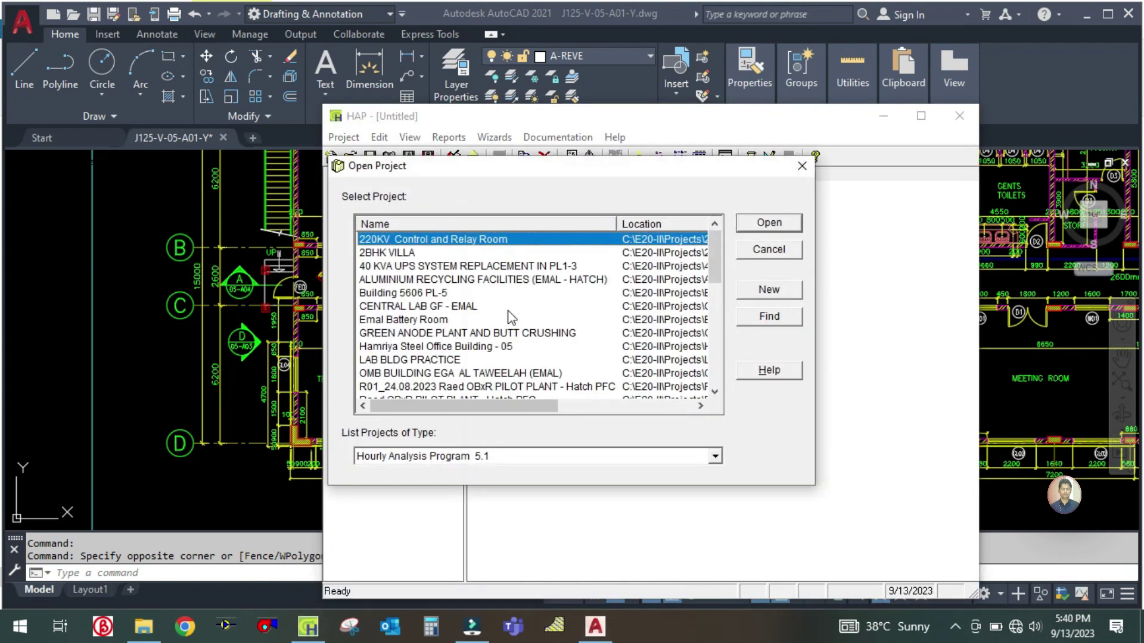
scroll(462, 308, down, 1)
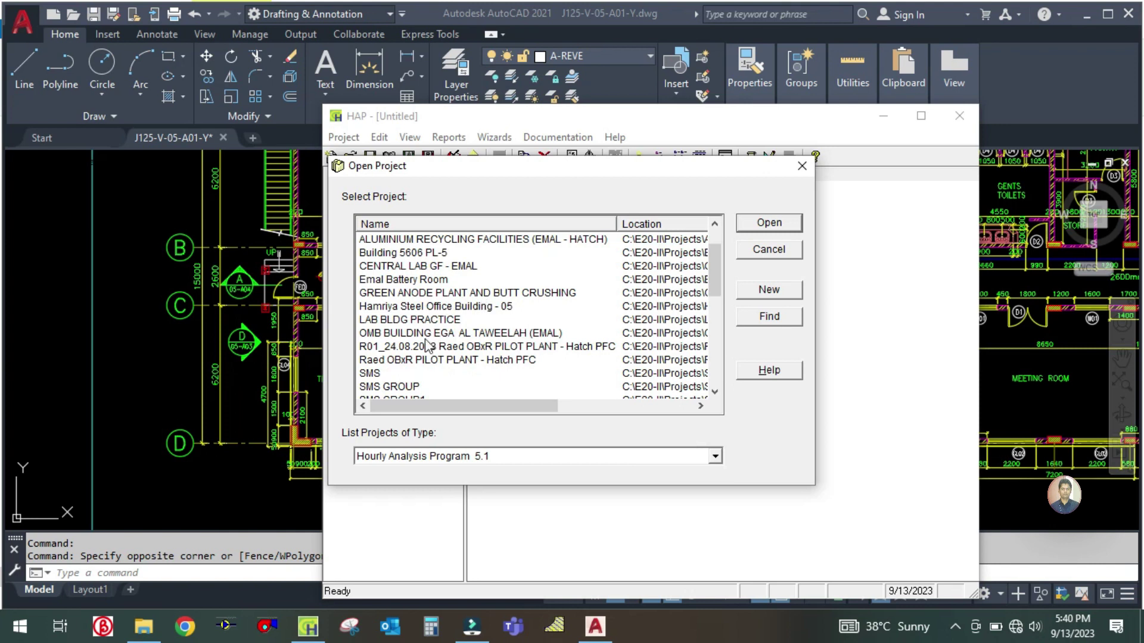
click(396, 307)
click(771, 222)
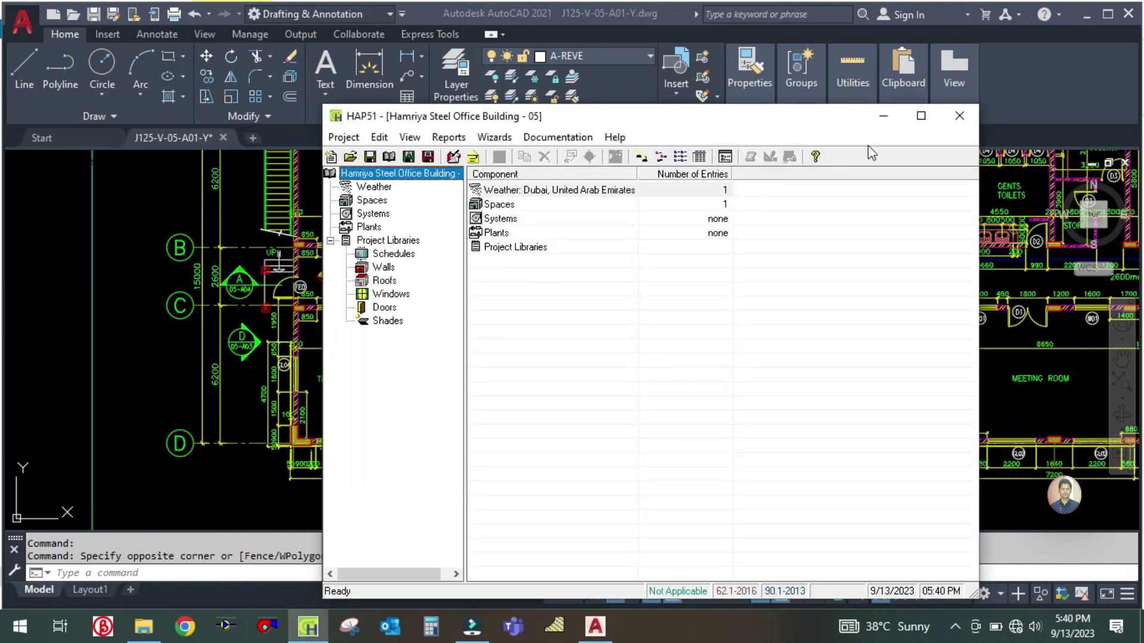
click(921, 117)
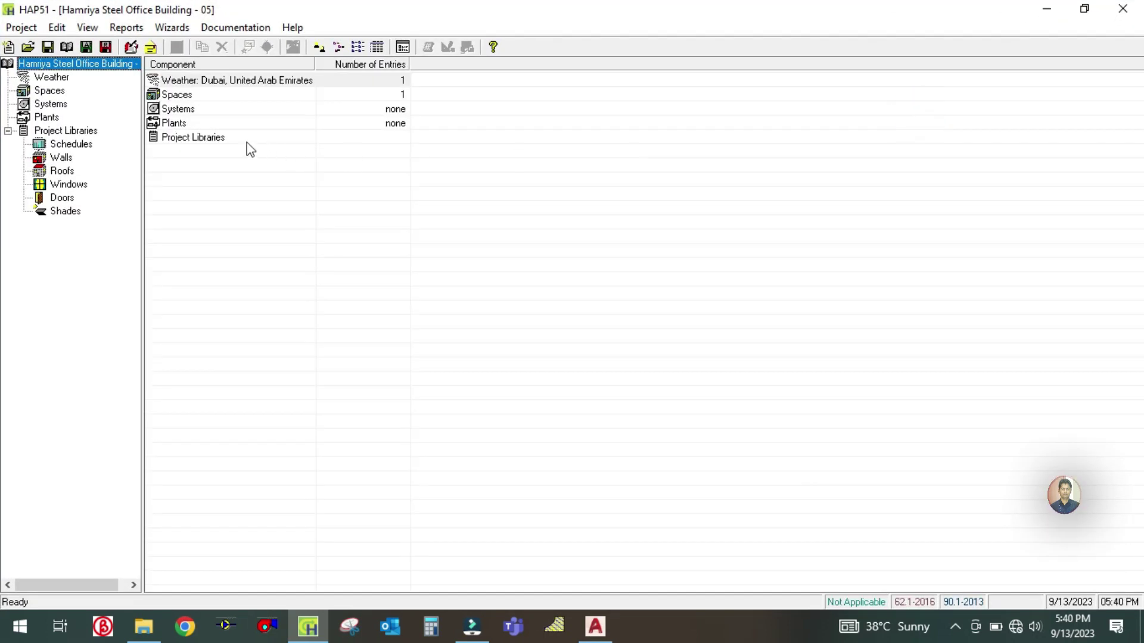
Step: Open the properties of the Tech Manager space
click(50, 92)
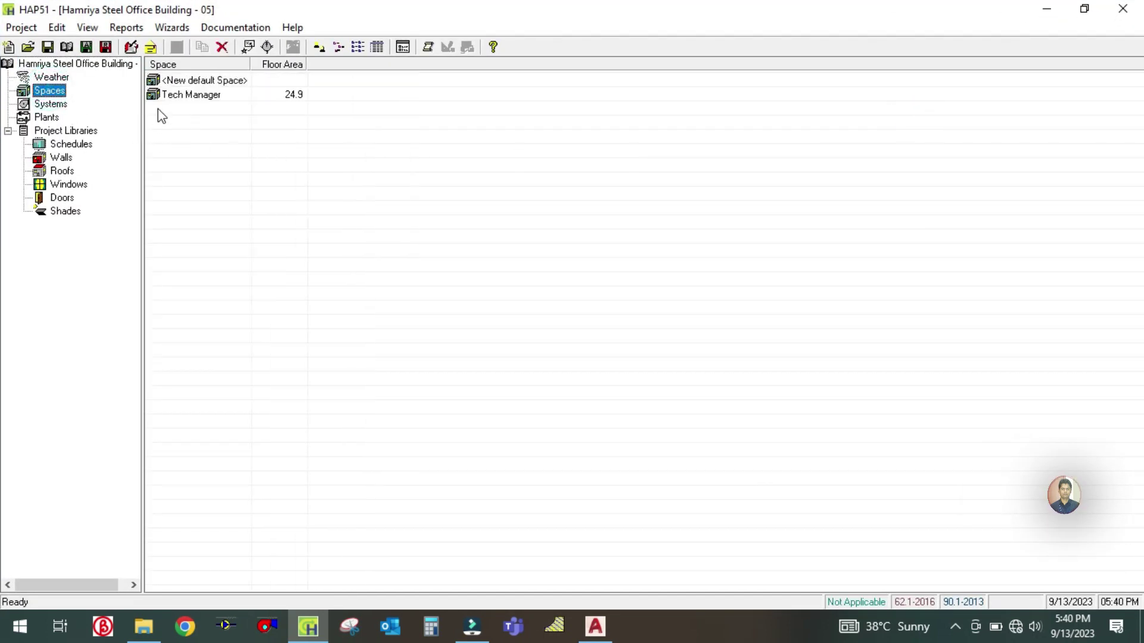
click(178, 100)
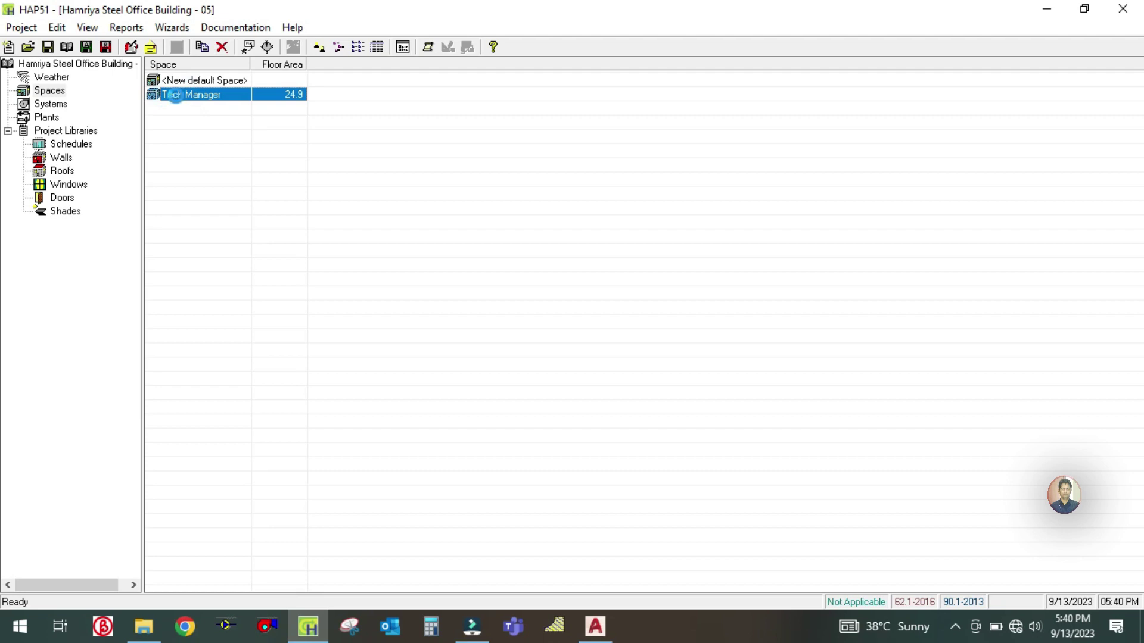
double_click(176, 95)
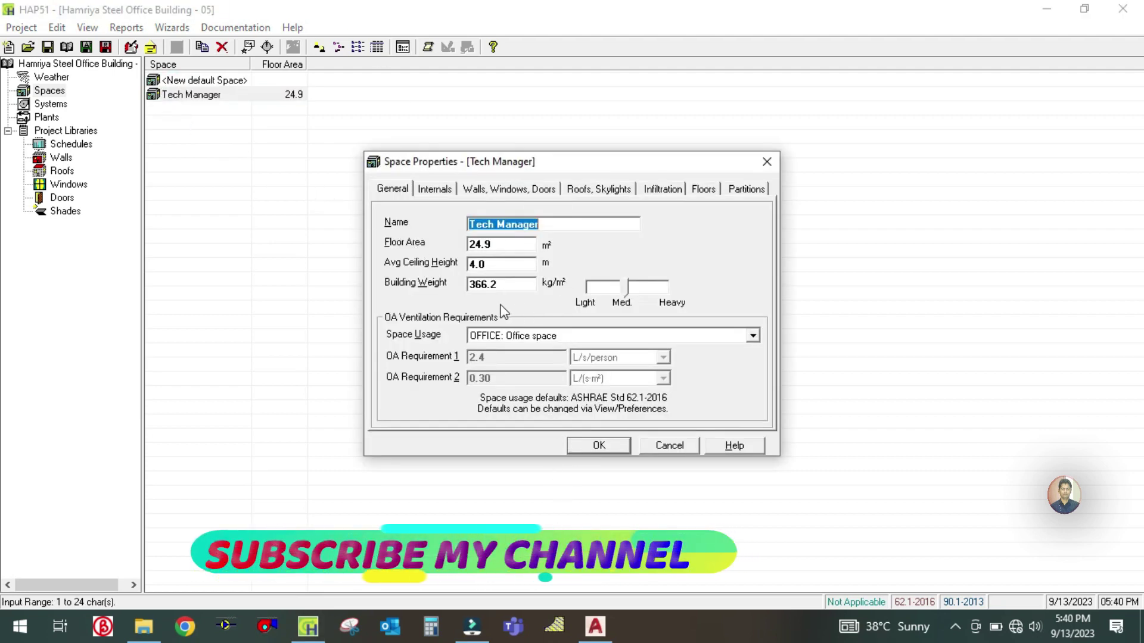
Step: Switch to AutoCAD and examine the Secretary and Filing rooms beside the Technical Manager's room on the ground floor plan
click(595, 627)
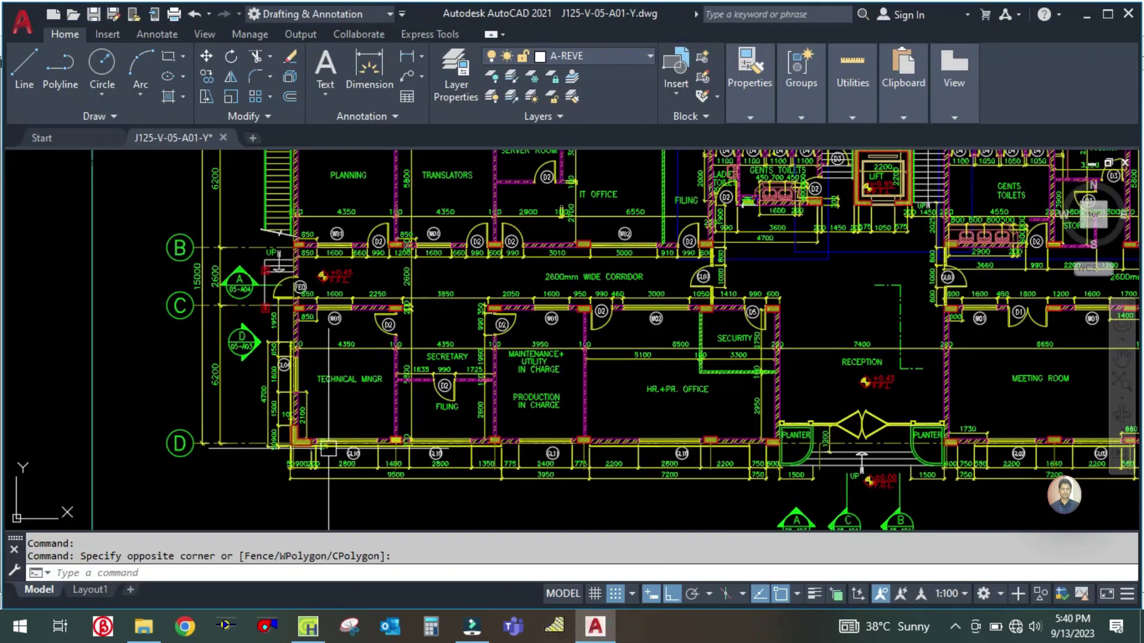
scroll(332, 410, up, 2)
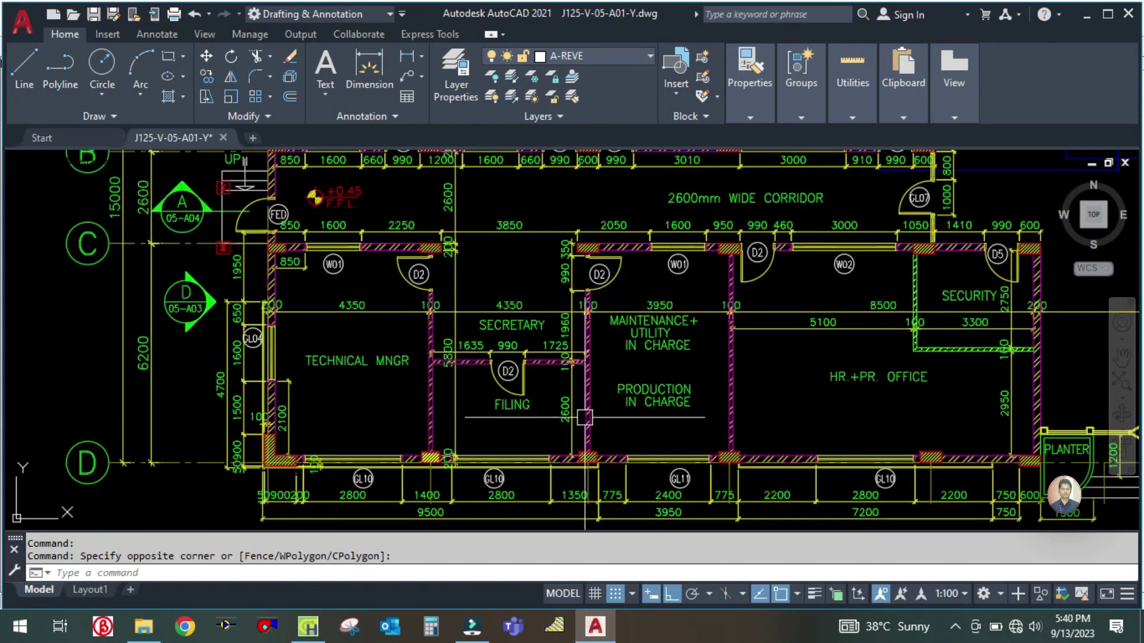
drag(531, 411, 454, 398)
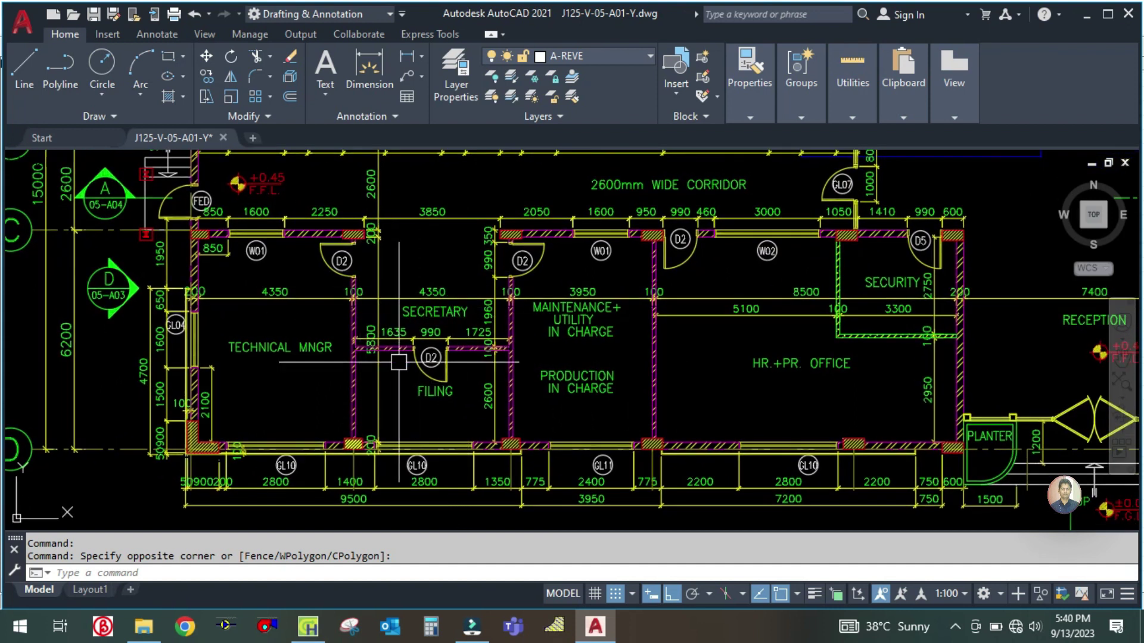
scroll(417, 408, up, 2)
scroll(415, 404, down, 2)
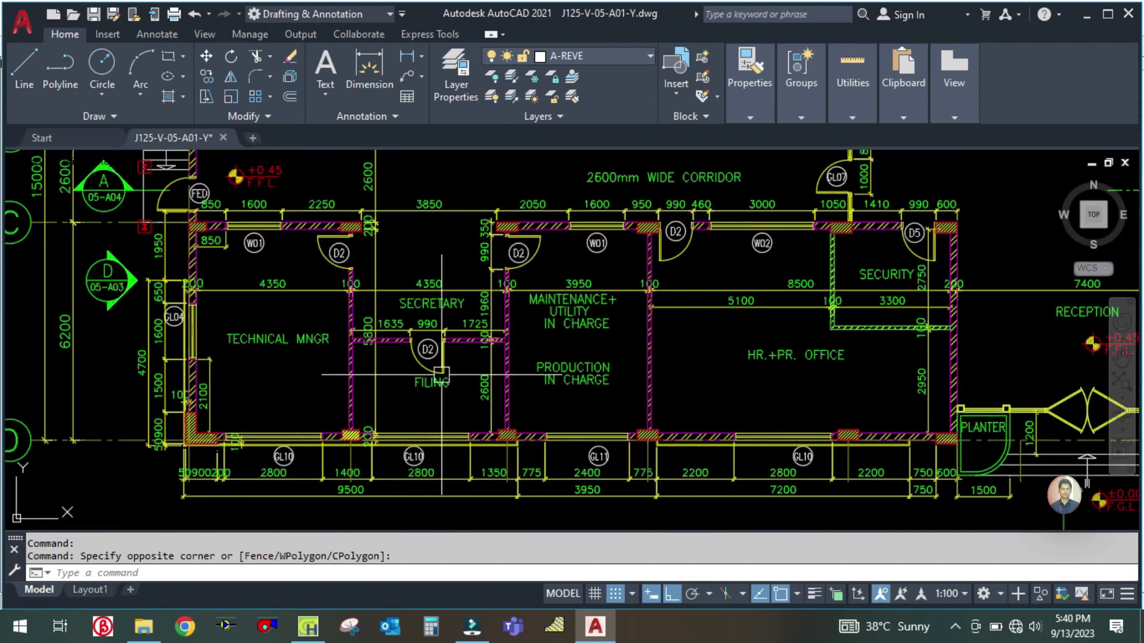
scroll(381, 286, up, 2)
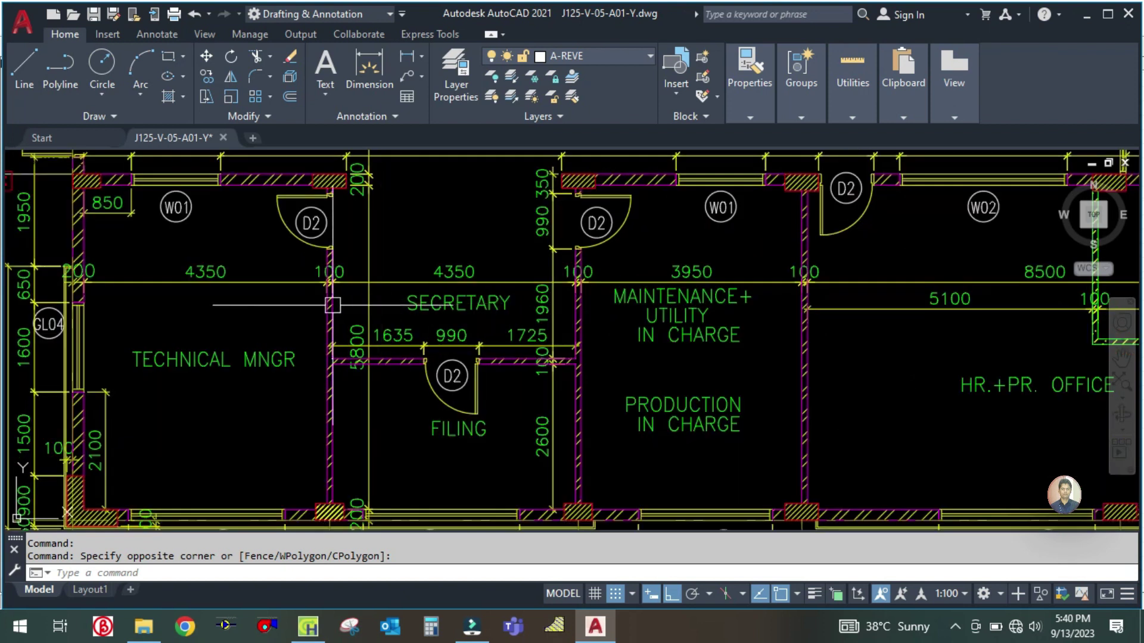
scroll(333, 300, down, 2)
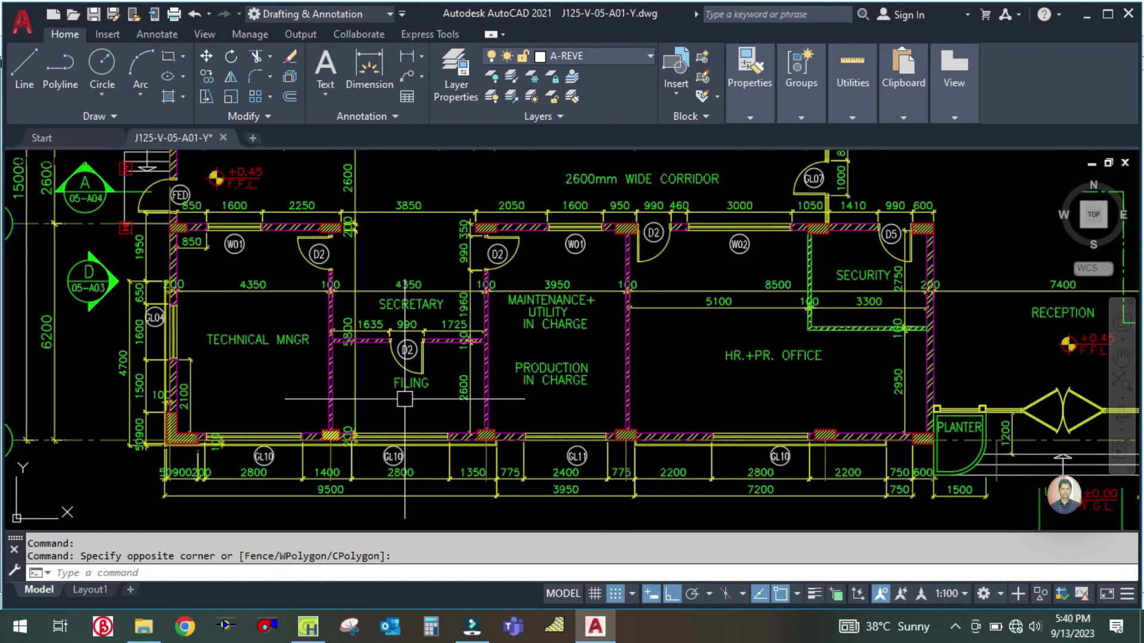
Step: Switch back to HAP, duplicate the Tech Manager space and name the copy GF-SECRETARY
click(309, 627)
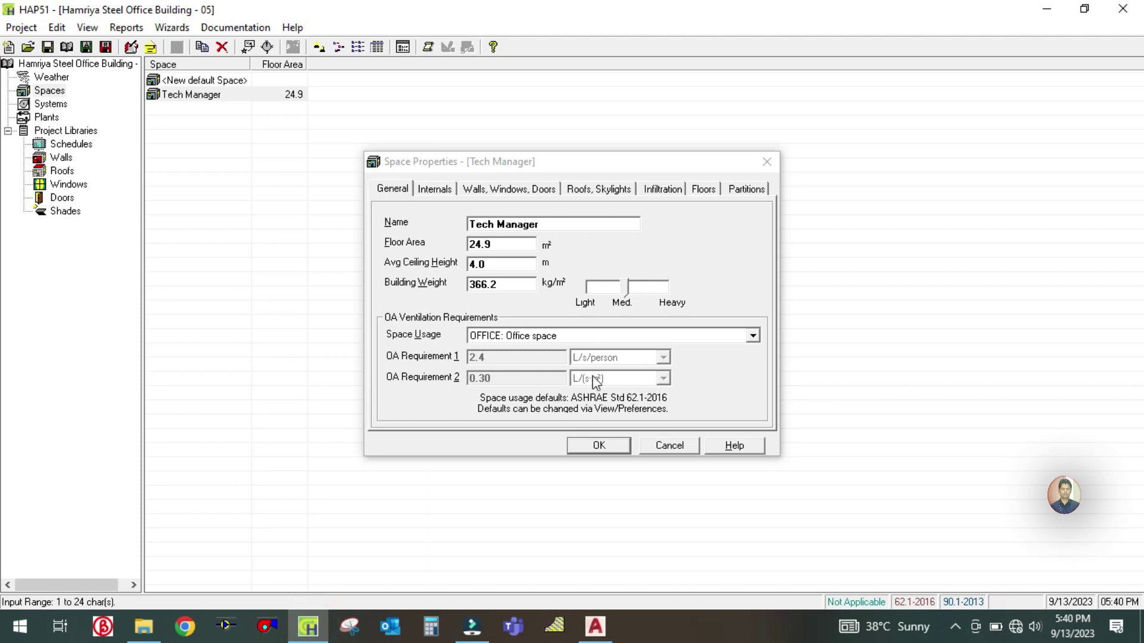
click(592, 451)
right_click(197, 99)
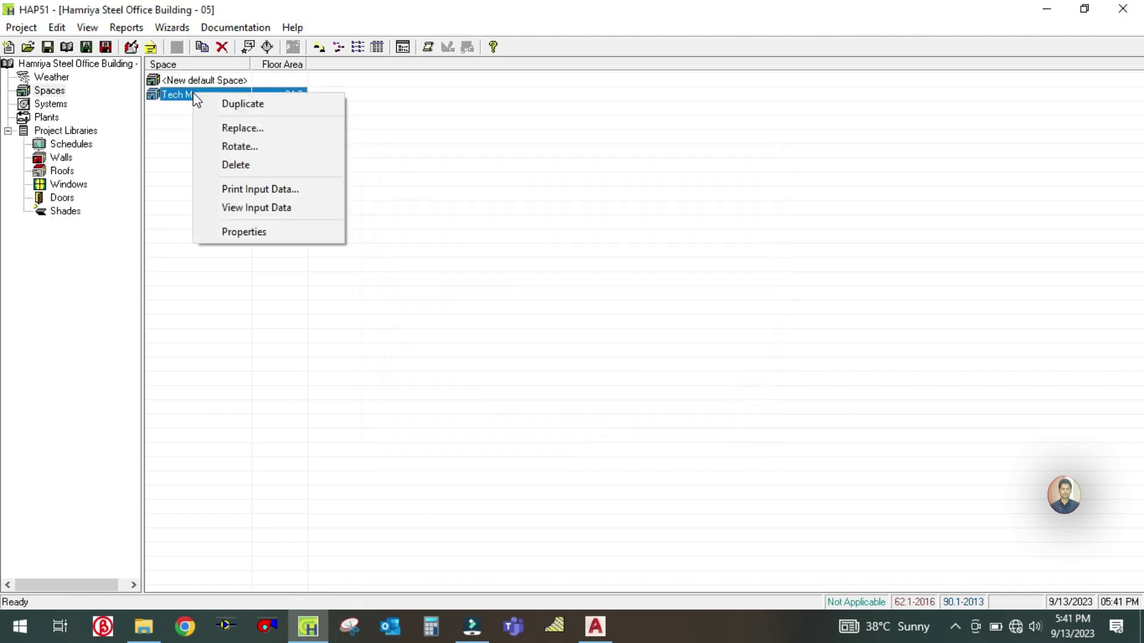
click(232, 107)
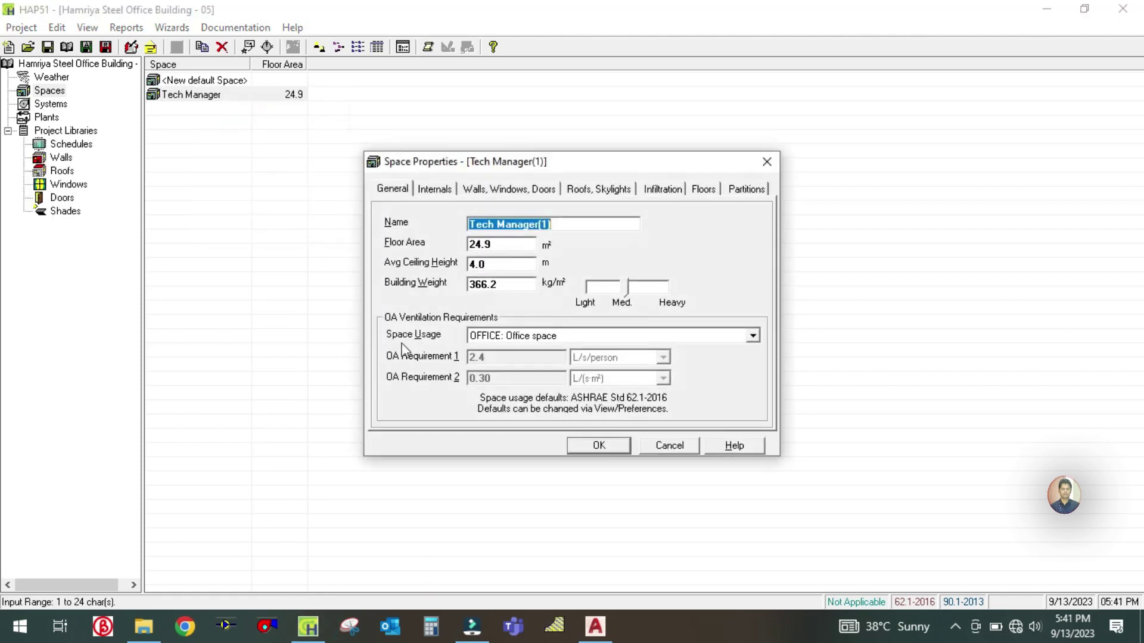
click(578, 224)
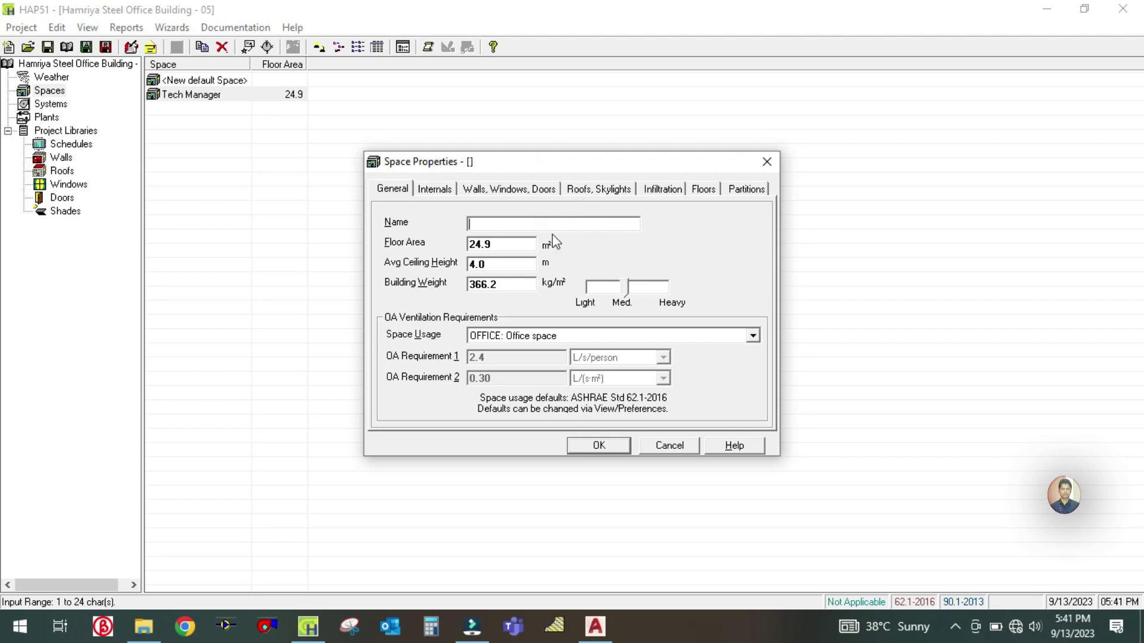
click(595, 626)
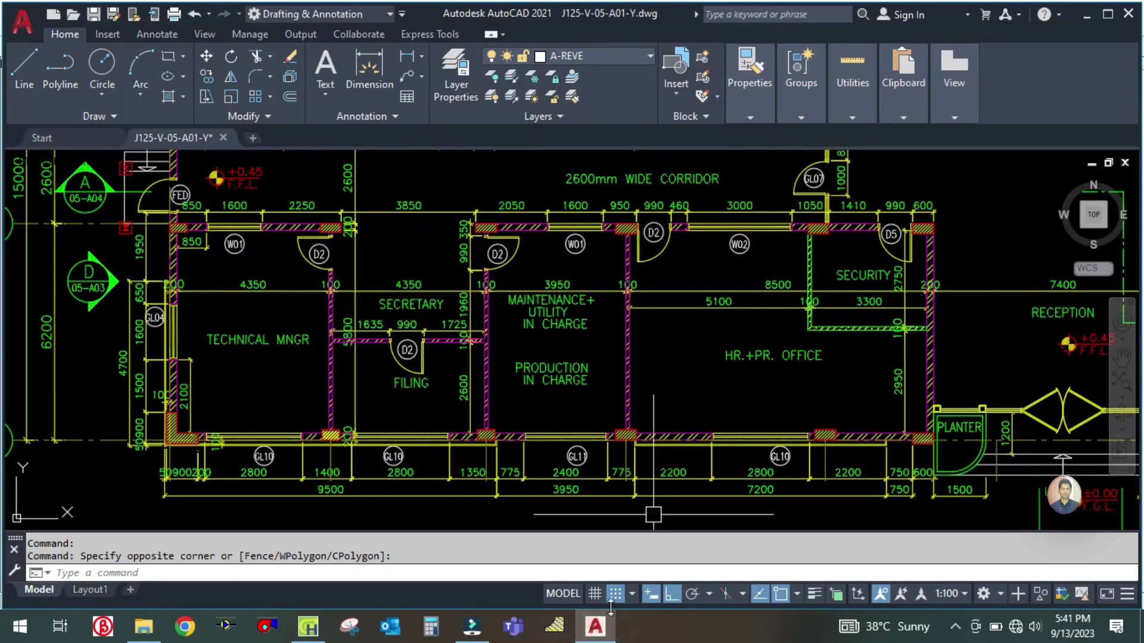
click(610, 628)
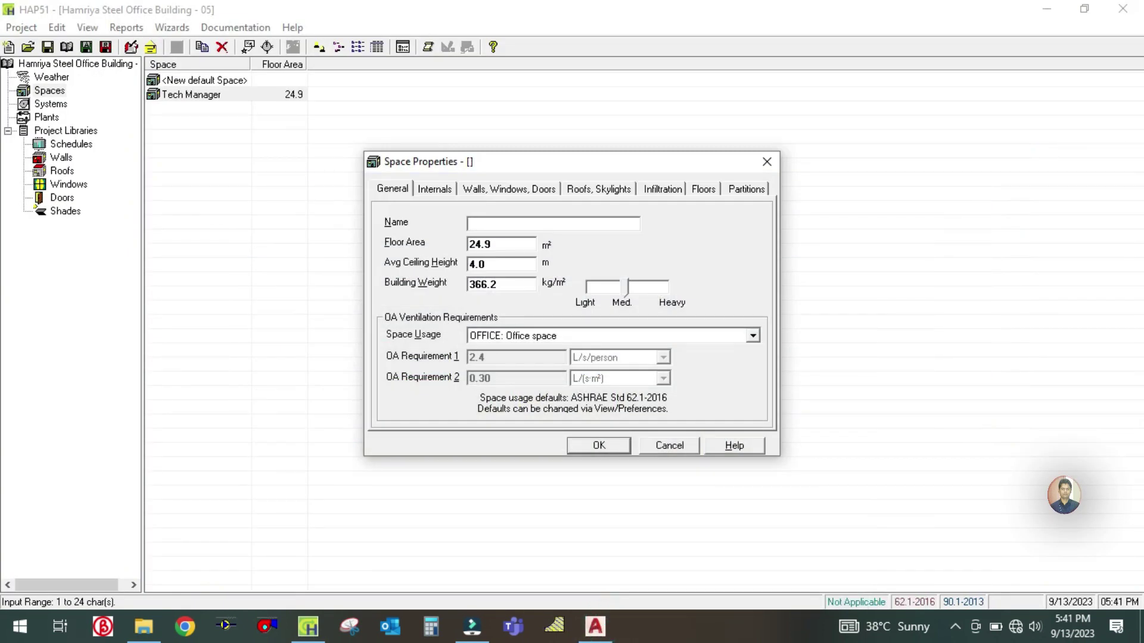
key(Caps_Lock)
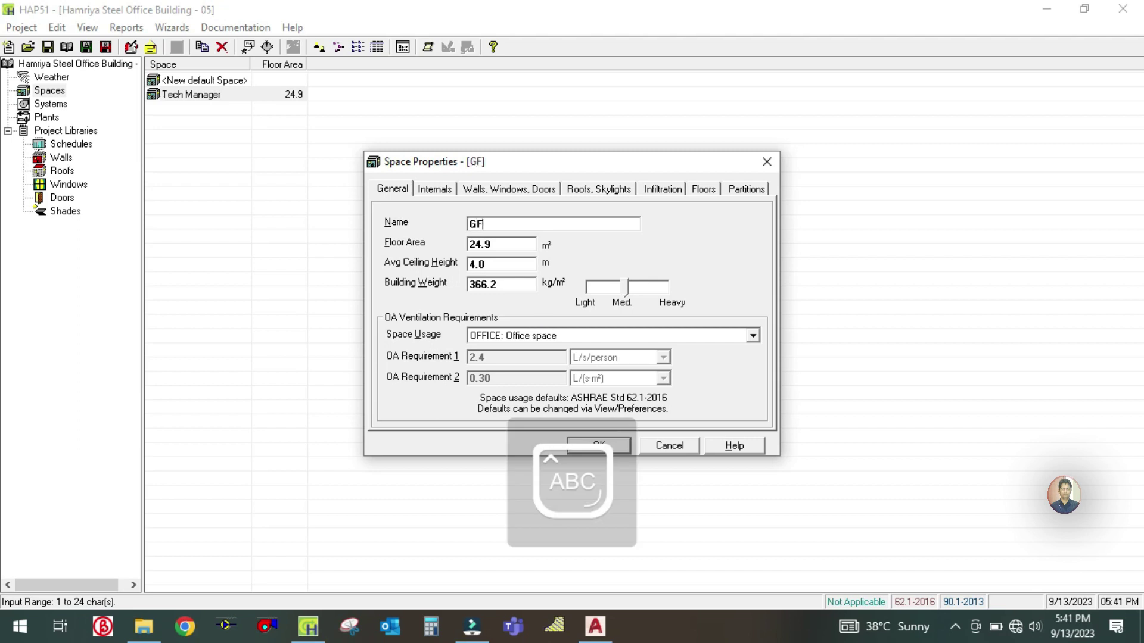
text(SECRETARY)
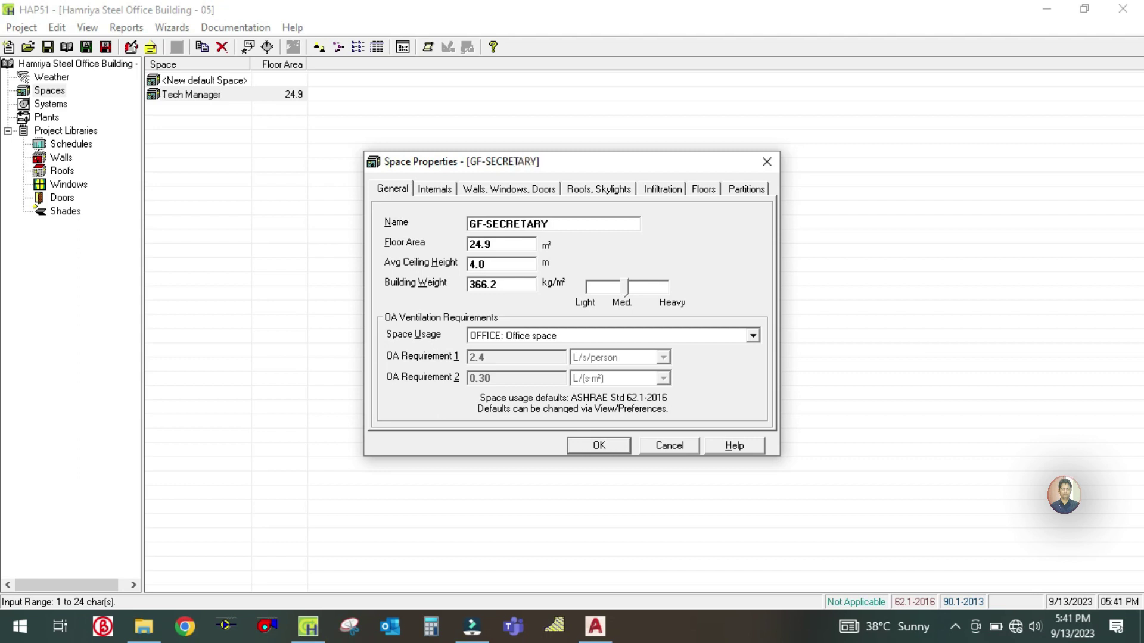
Step: Switch to AutoCAD and measure the Secretary room's depth from the Filing partition to the corridor wall with a temporary linear dimension
click(609, 624)
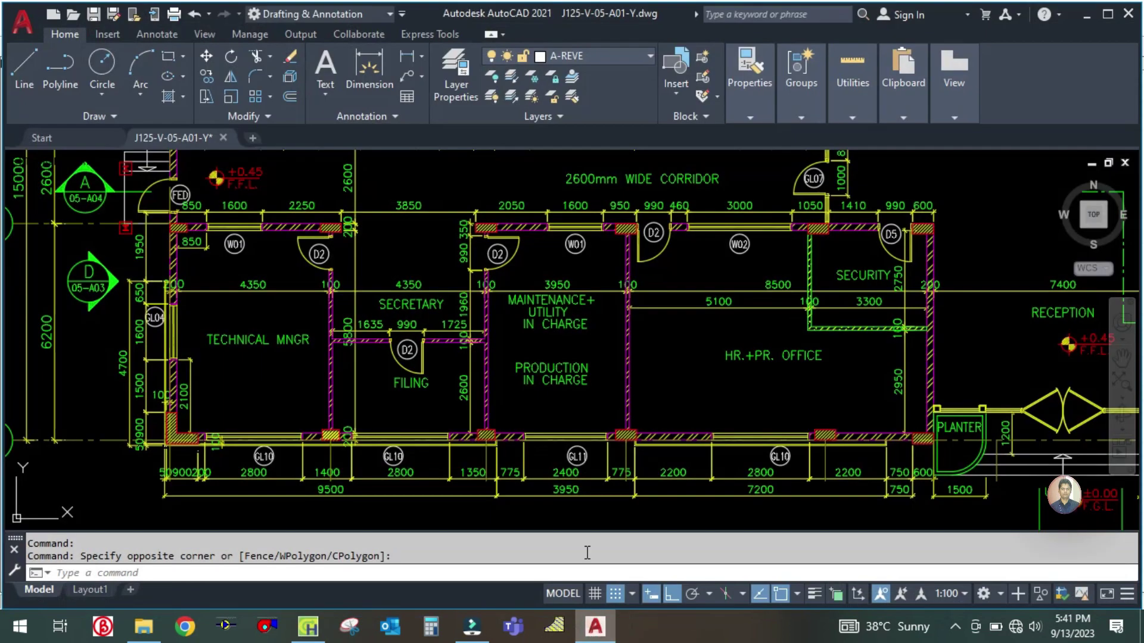
scroll(372, 292, up, 2)
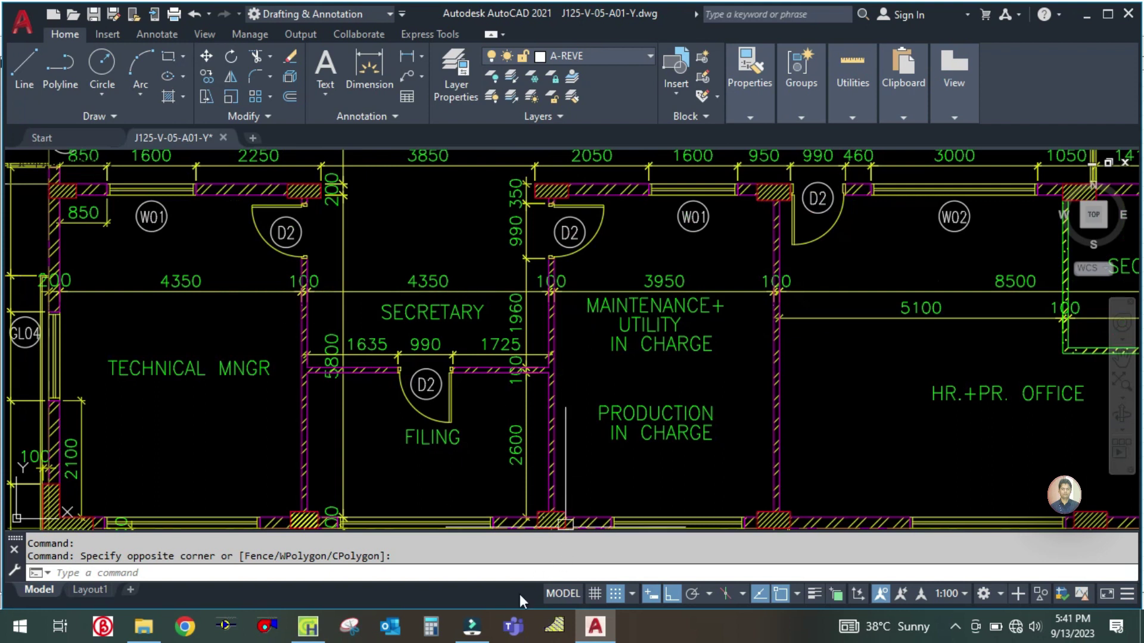
click(603, 628)
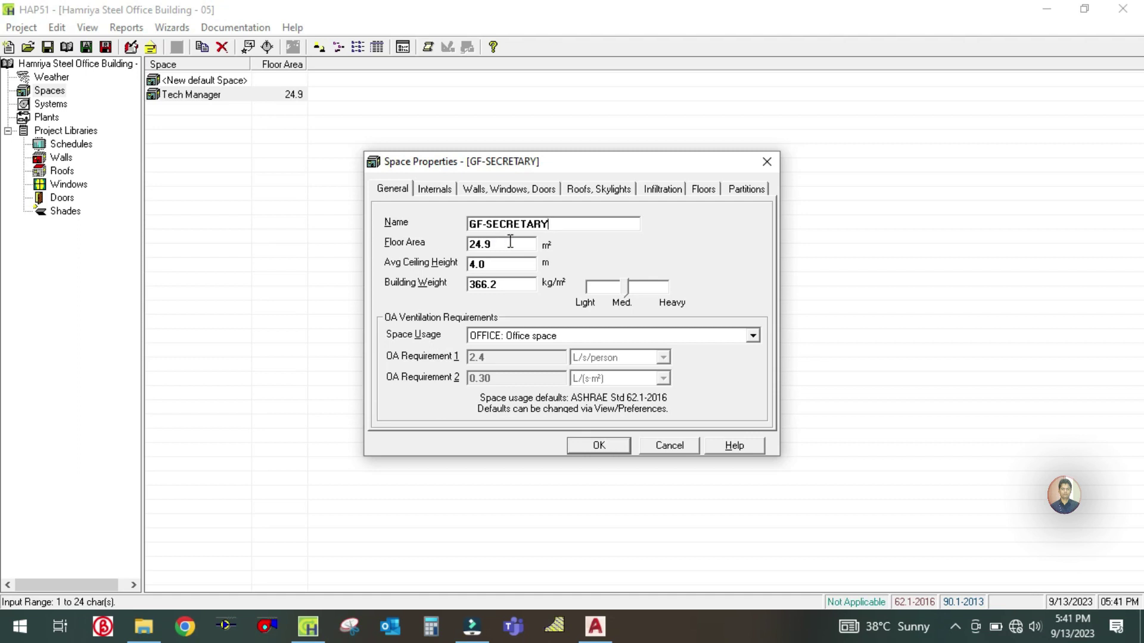
click(590, 635)
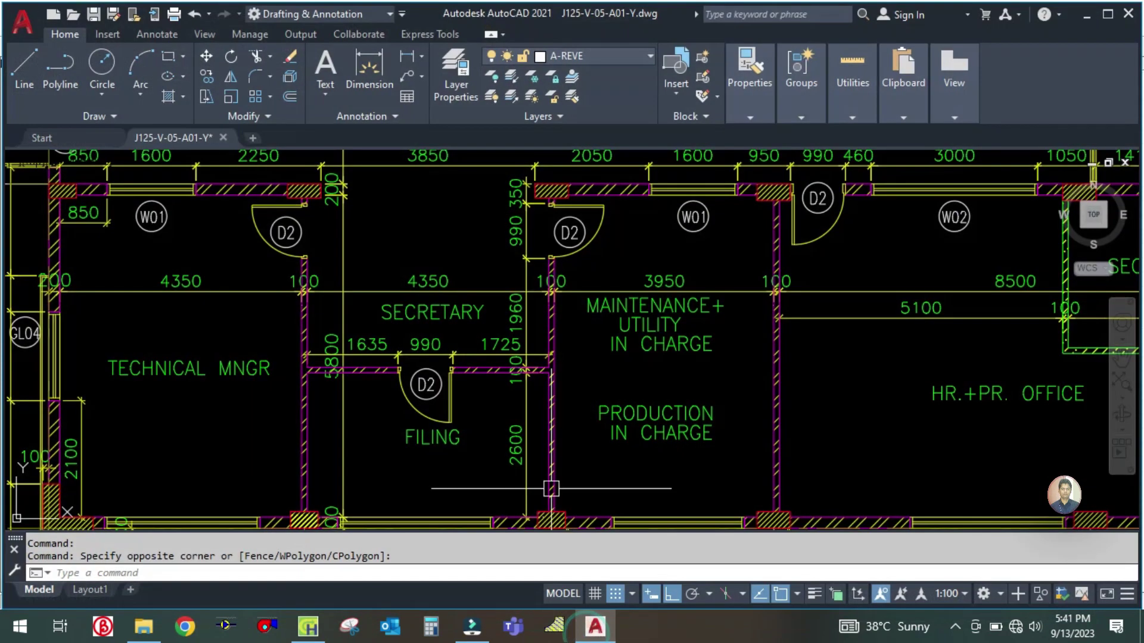
drag(375, 409, 382, 464)
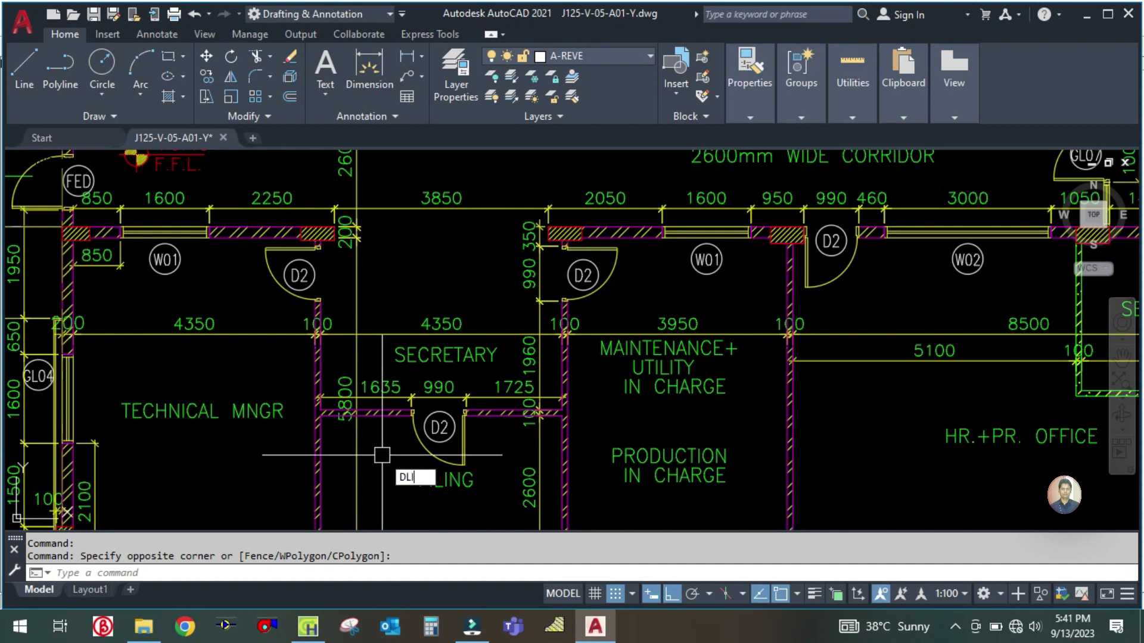
key(Return)
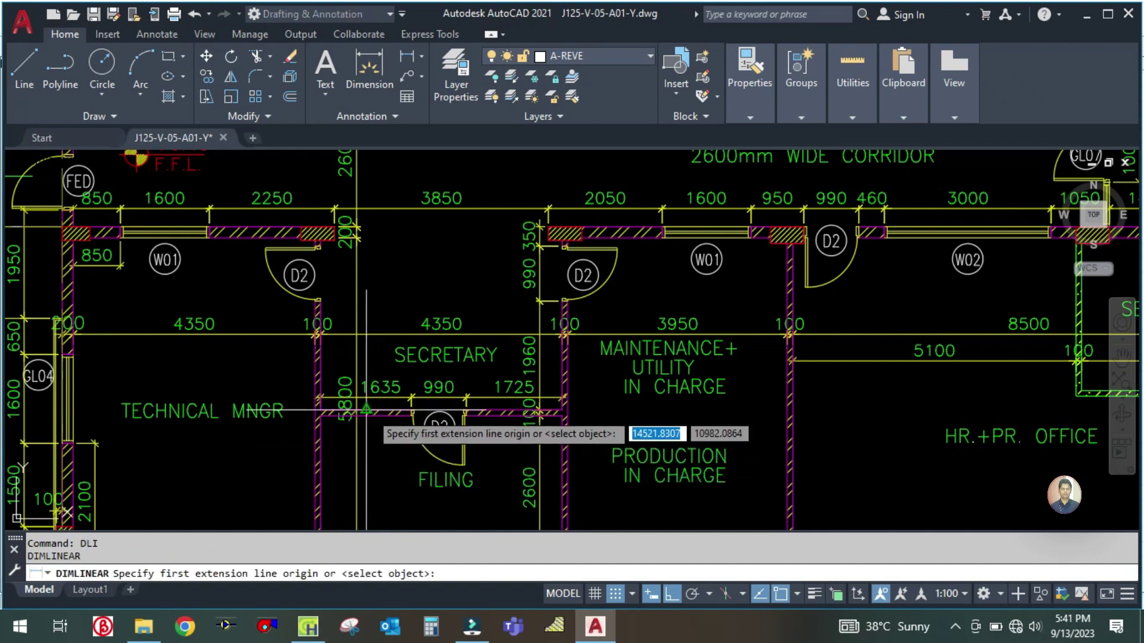
click(370, 411)
scroll(336, 235, up, 5)
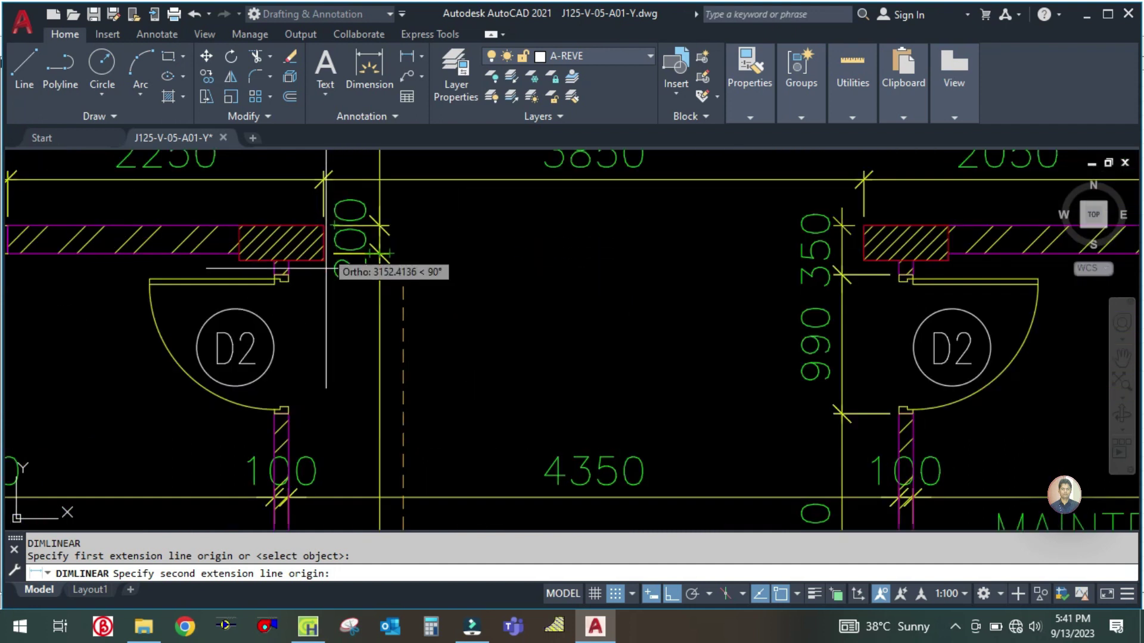
click(323, 226)
scroll(482, 242, down, 5)
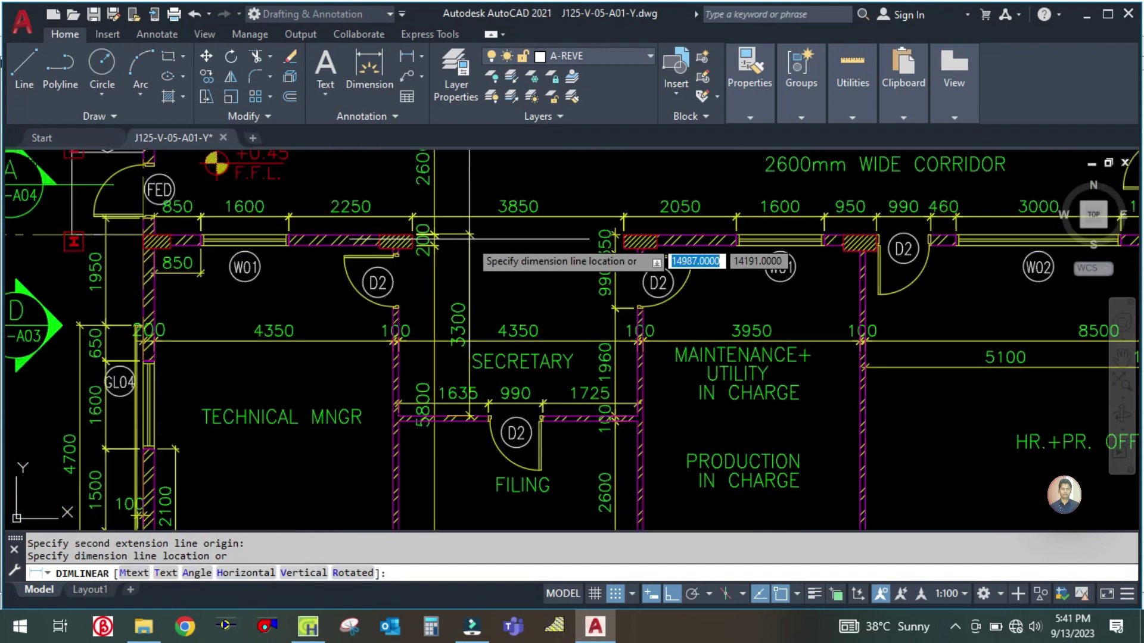
key(Escape)
Step: Measure the Secretary room's clear width between its two side partitions with a temporary linear dimension
scroll(417, 364, up, 4)
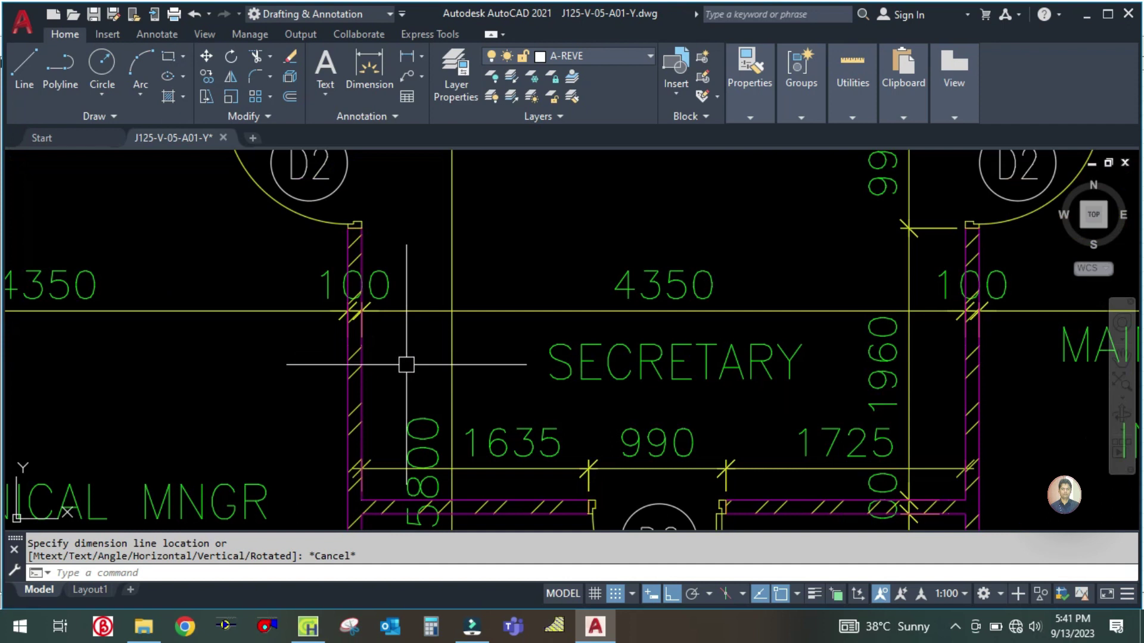
key(Return)
click(361, 392)
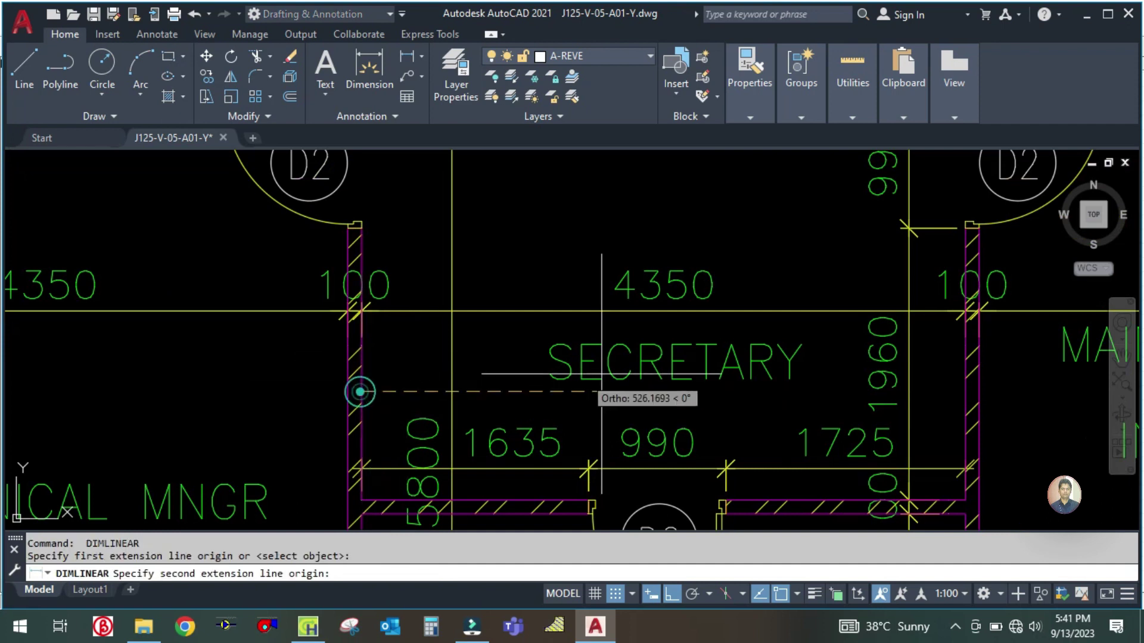
click(964, 394)
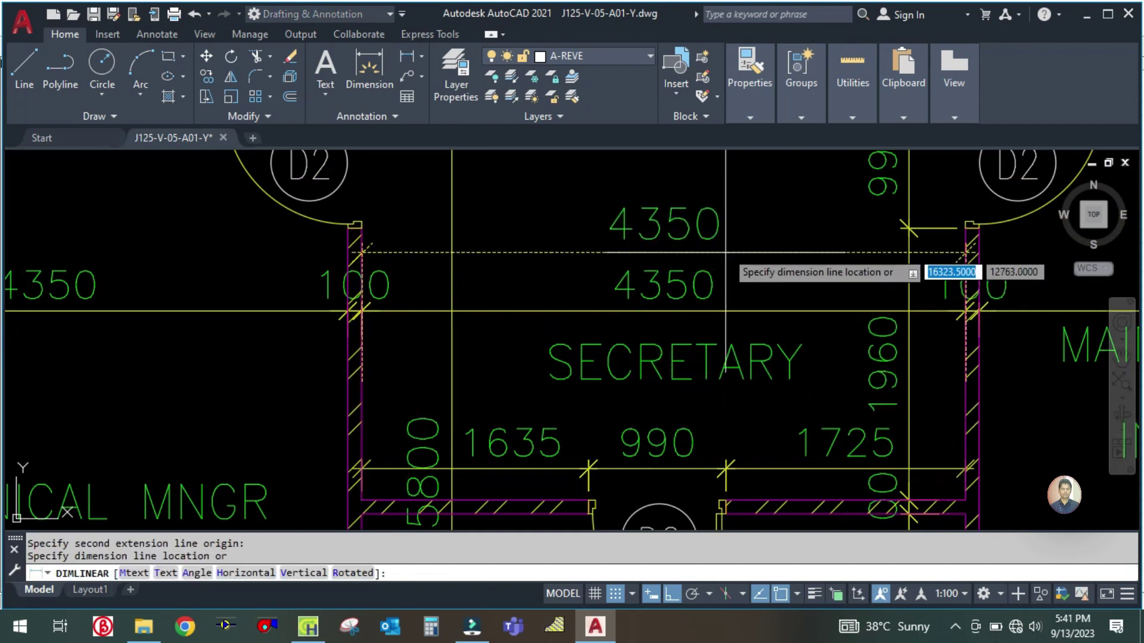
key(Escape)
scroll(487, 358, down, 2)
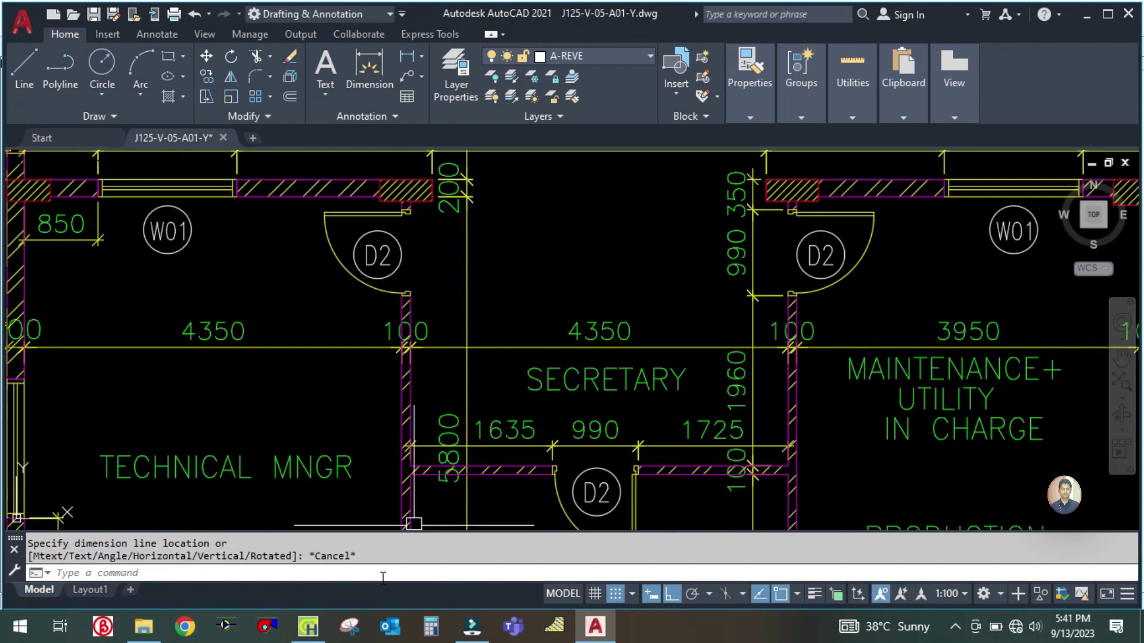
Step: Multiply 3.3 by 4.3 in Calculator, then switch to HAP and set the GF-SECRETARY floor area to 14.19 m²
click(430, 626)
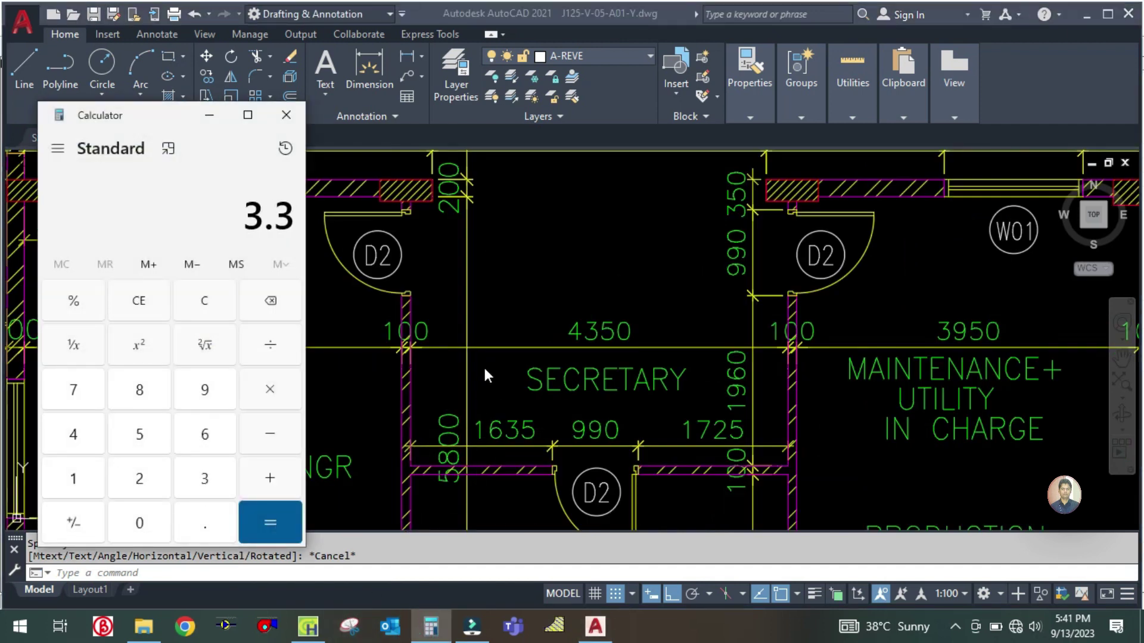
text(.3 ×)
key(Return)
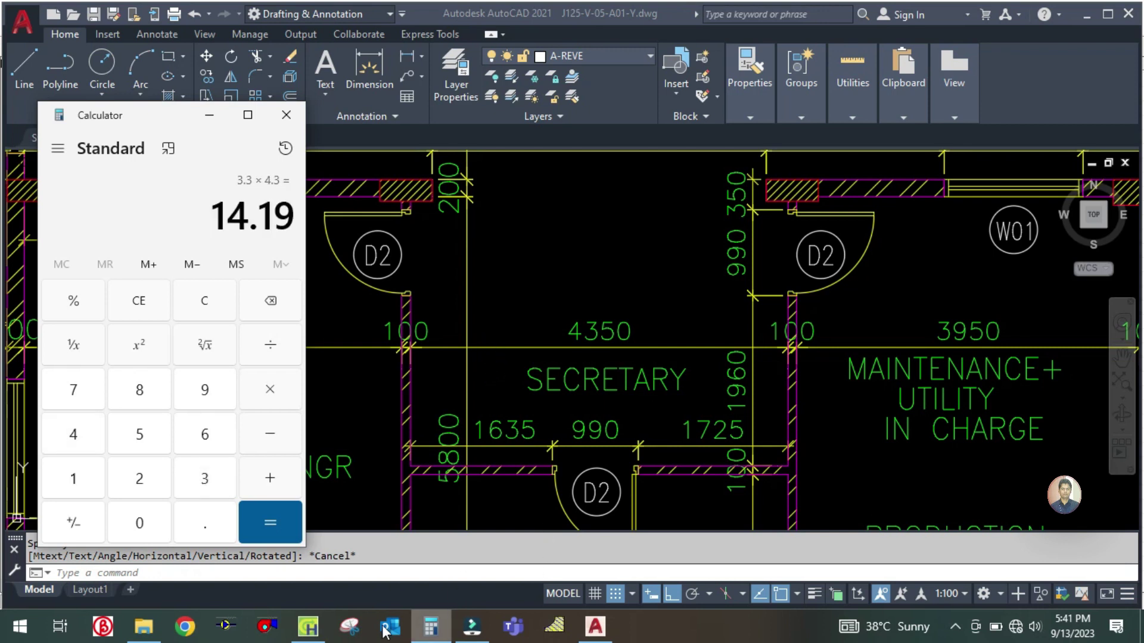
click(308, 625)
click(499, 245)
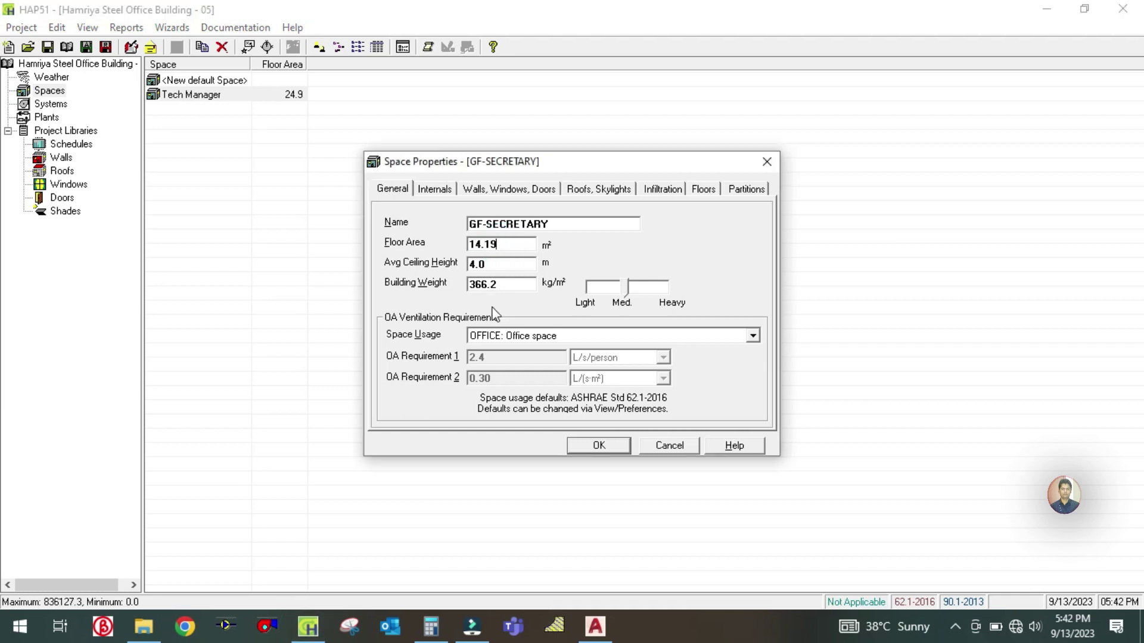
Step: Review the GF-SECRETARY space's ceiling height and its lighting and electrical equipment wattages
click(509, 265)
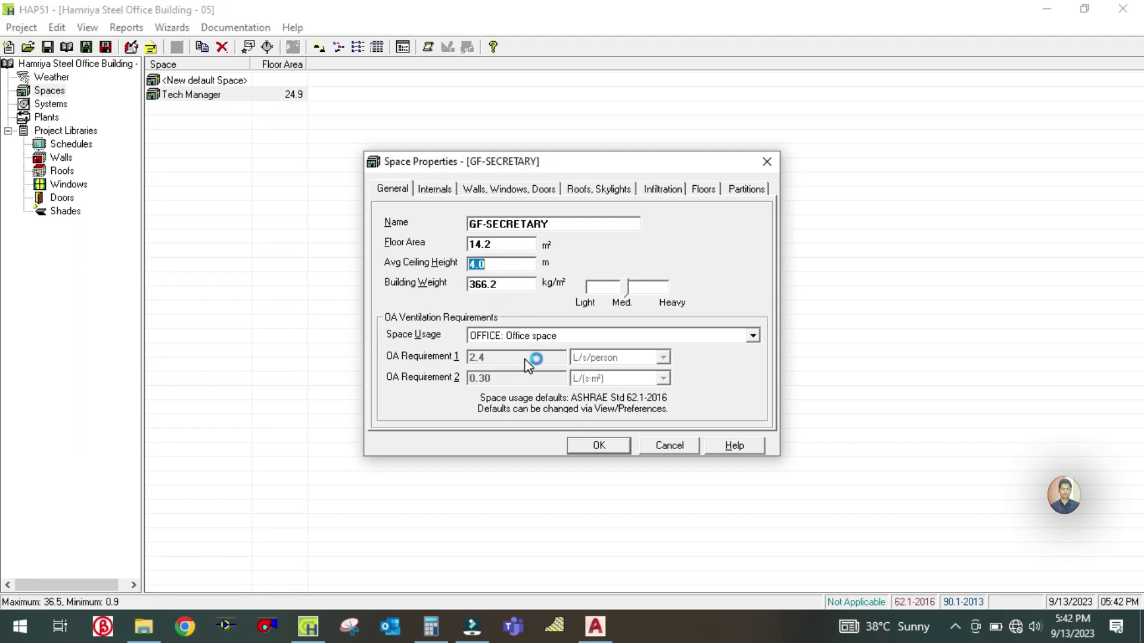
click(433, 190)
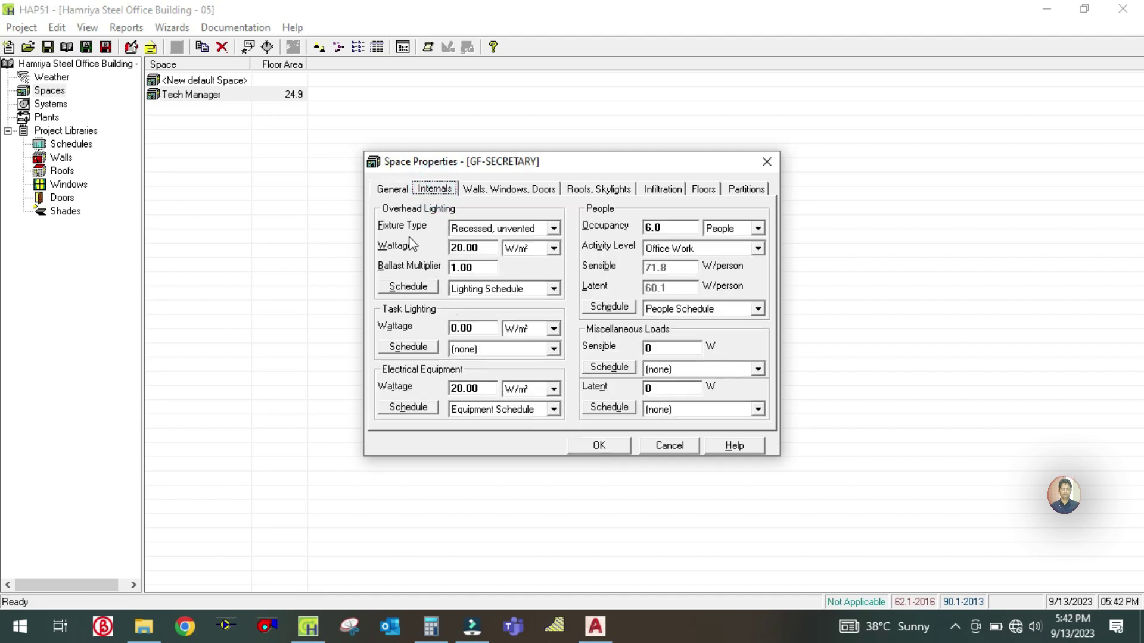
double_click(481, 249)
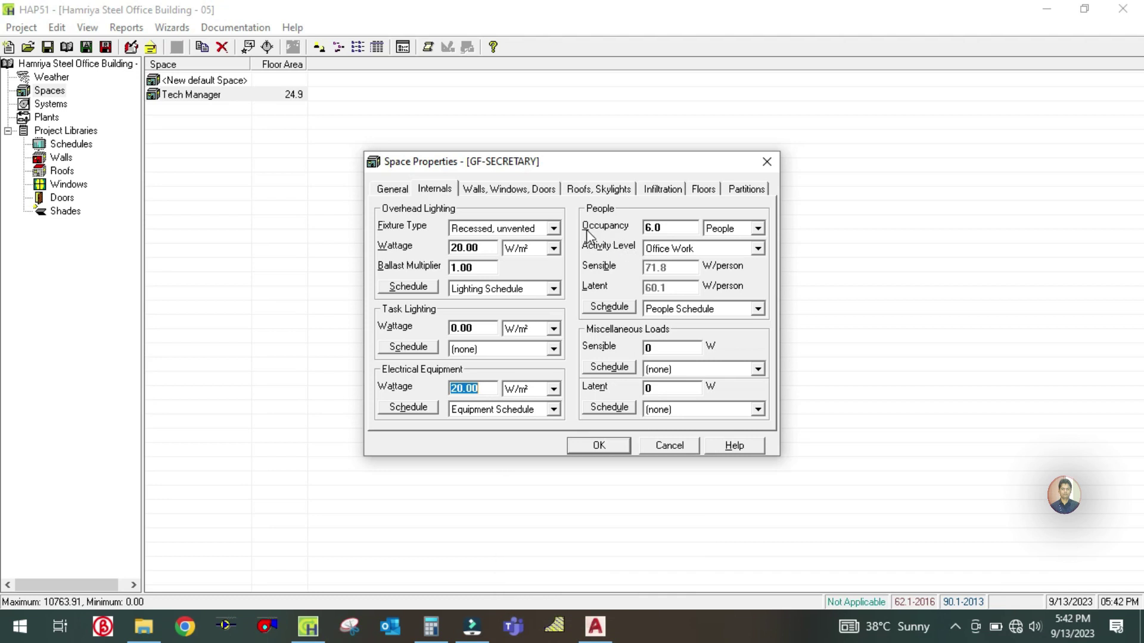
Step: Switch to File Explorer and open J125-V-05-A09-I.dwg from the Furniture Layouts folder under Architectural drawings
click(131, 633)
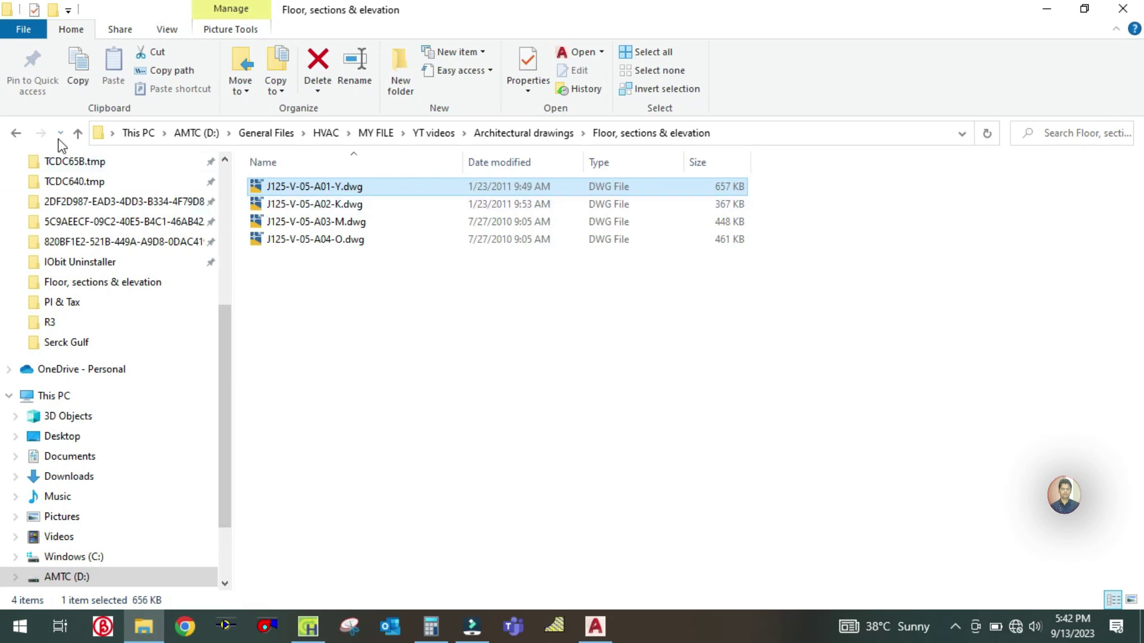
click(79, 132)
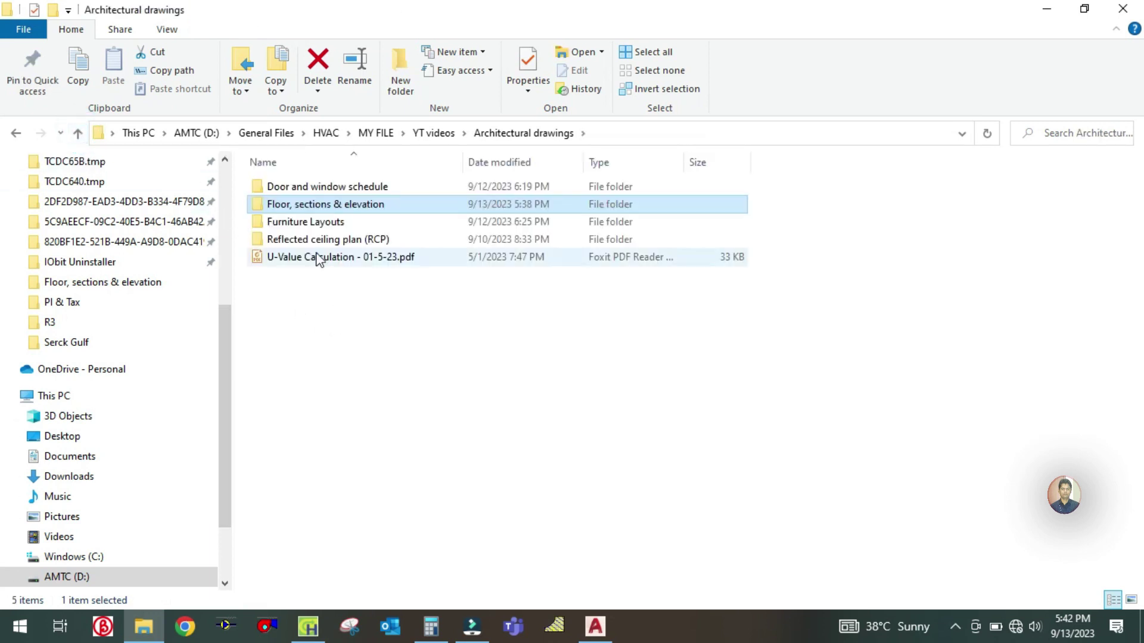
click(301, 238)
double_click(299, 223)
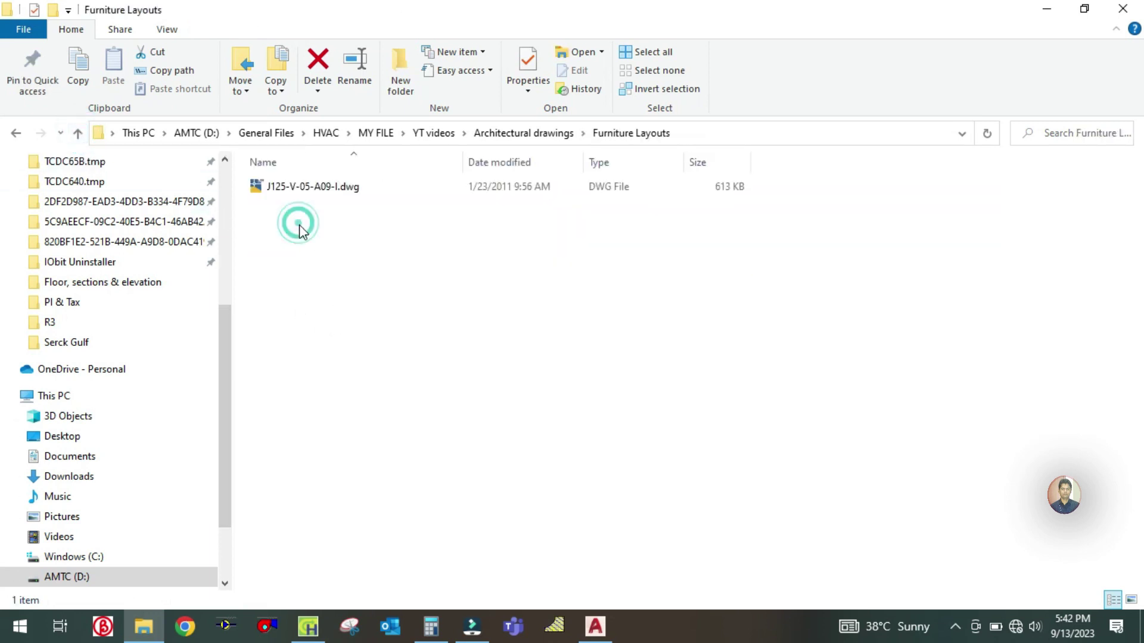
double_click(280, 189)
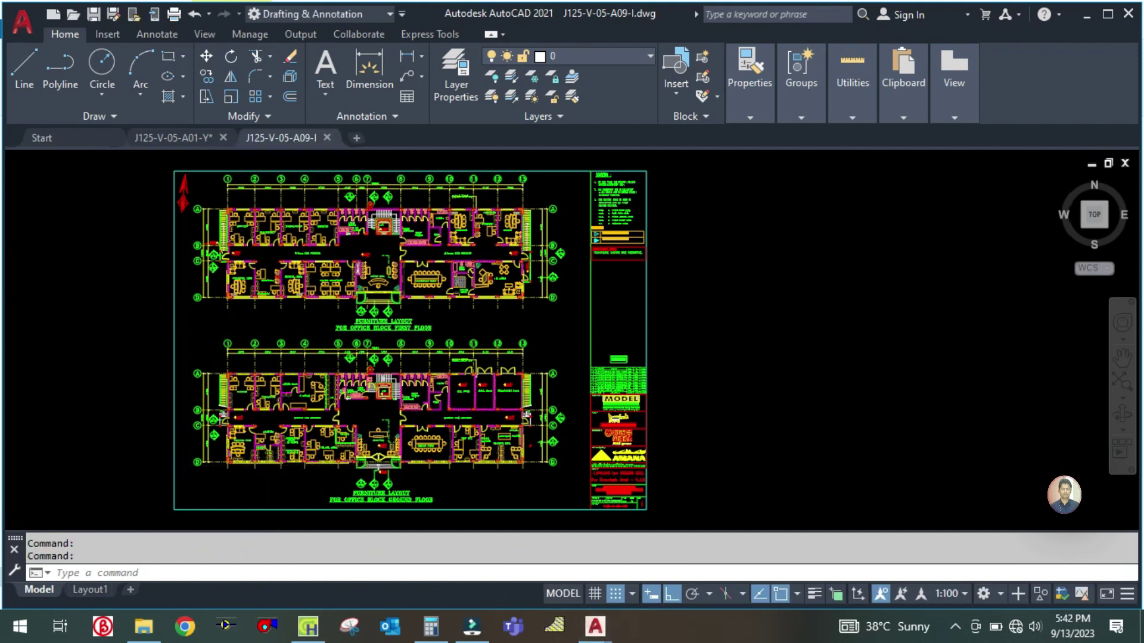
Step: Examine the seating in the Secretary and Filing rooms on the ground-floor furniture layout to establish the occupancy
scroll(255, 270, up, 8)
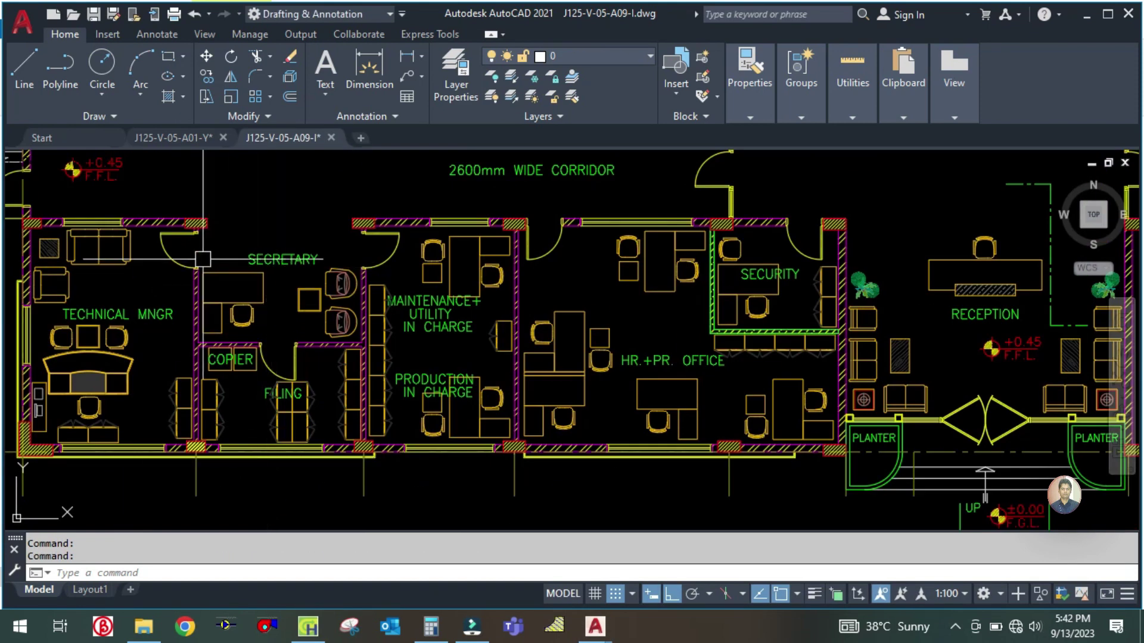
scroll(238, 398, up, 4)
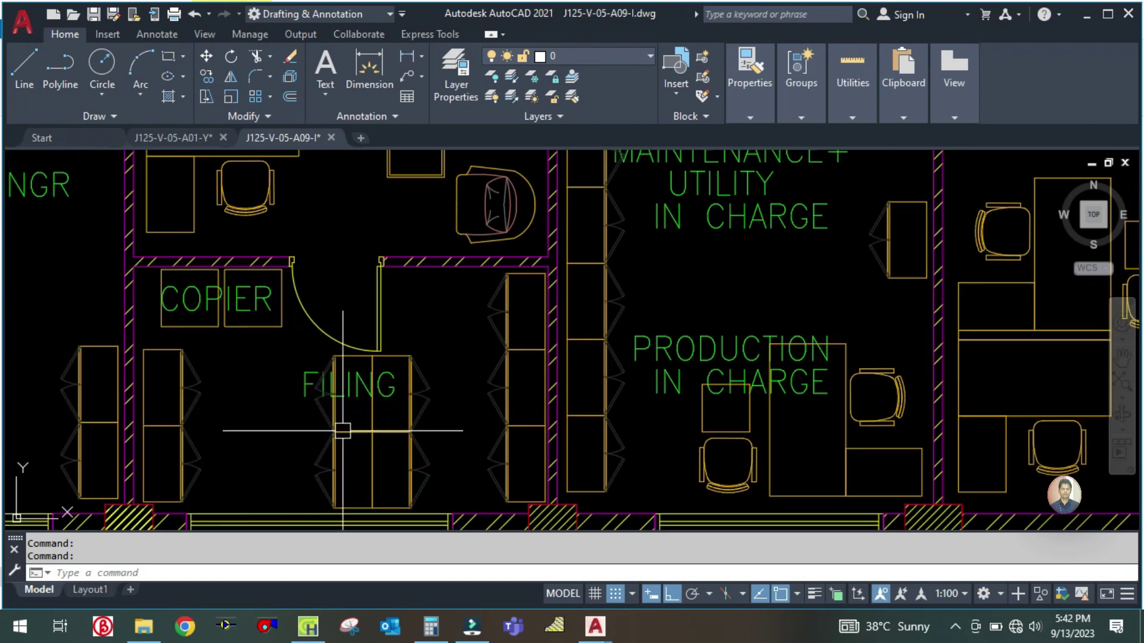
scroll(342, 430, down, 2)
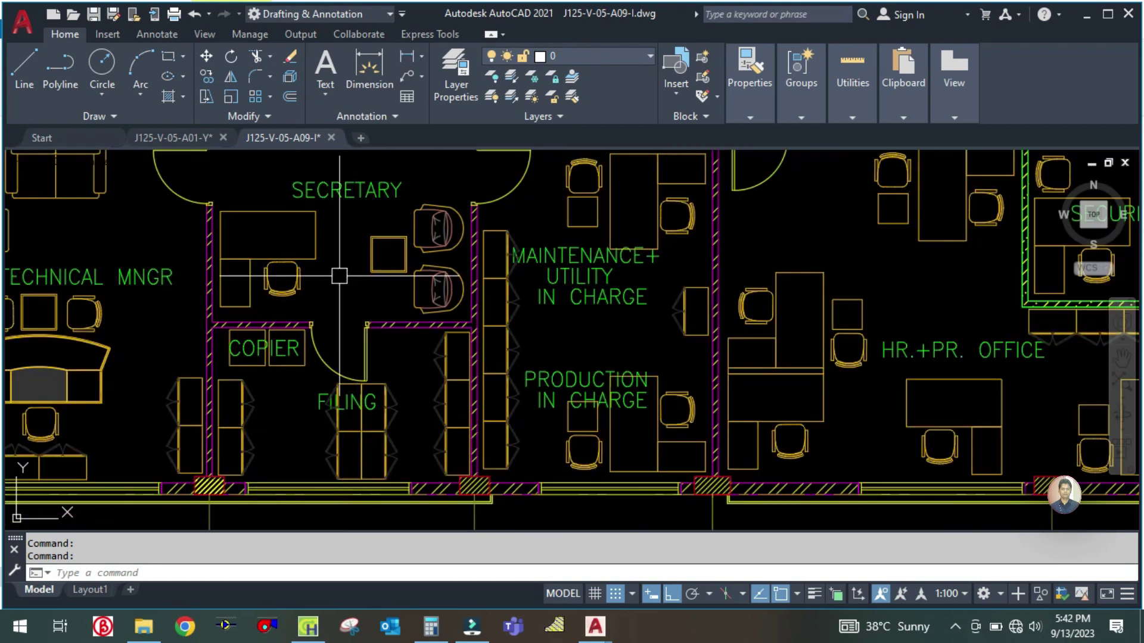
drag(293, 401, 288, 437)
drag(333, 323, 331, 380)
scroll(326, 400, up, 2)
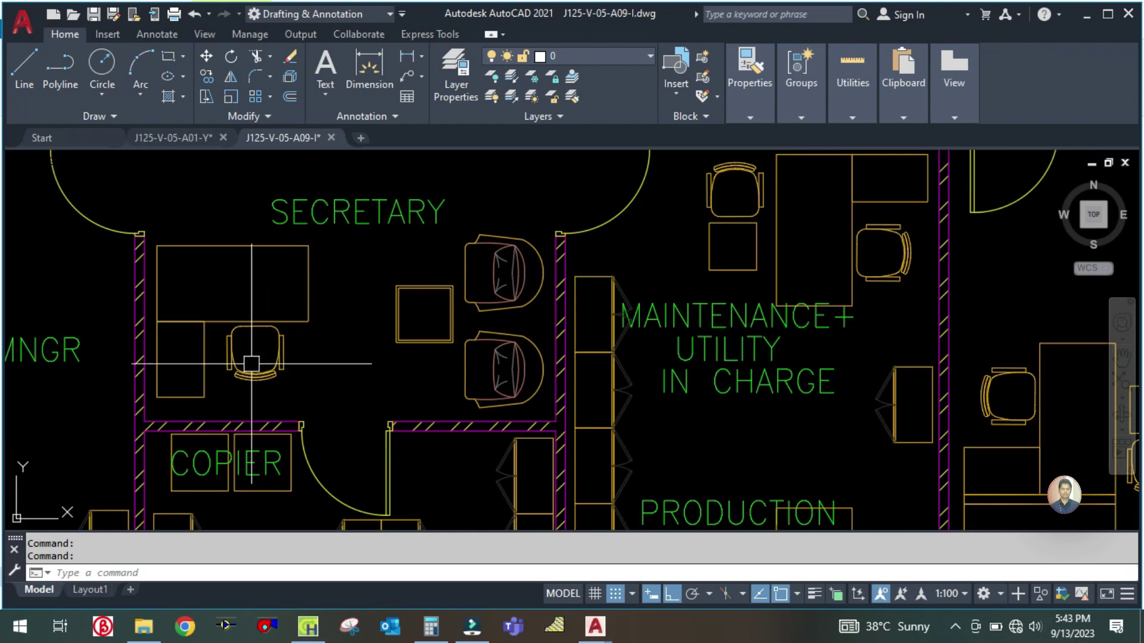
scroll(324, 370, down, 2)
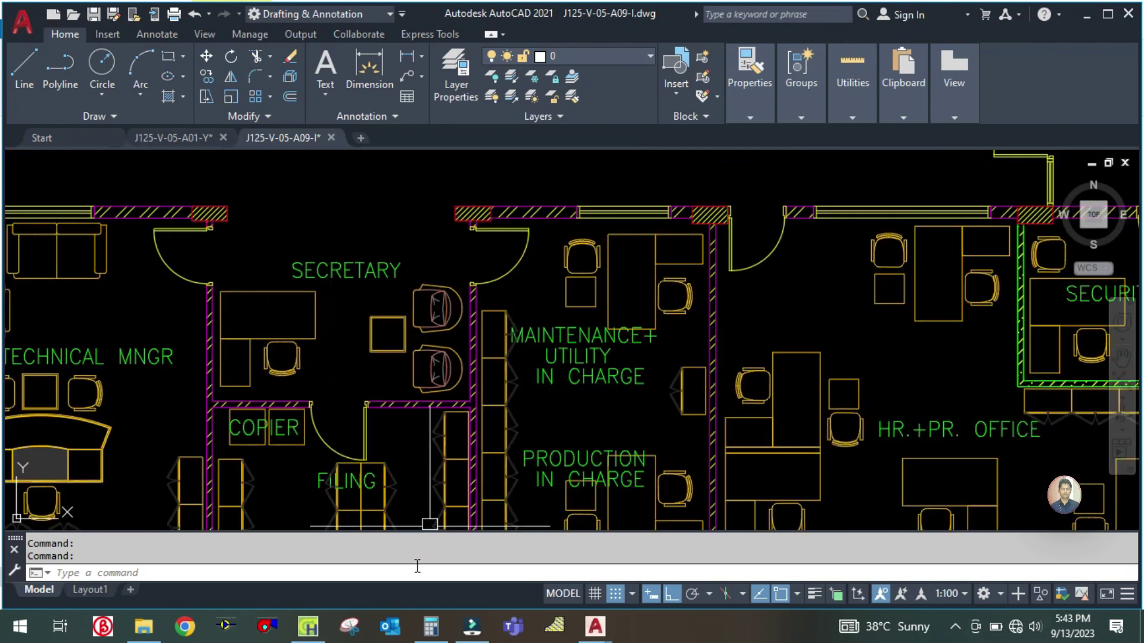
Step: Switch to HAP and set the GF-SECRETARY occupancy to 3 people, keeping the Office Work activity level and People Schedule
click(324, 629)
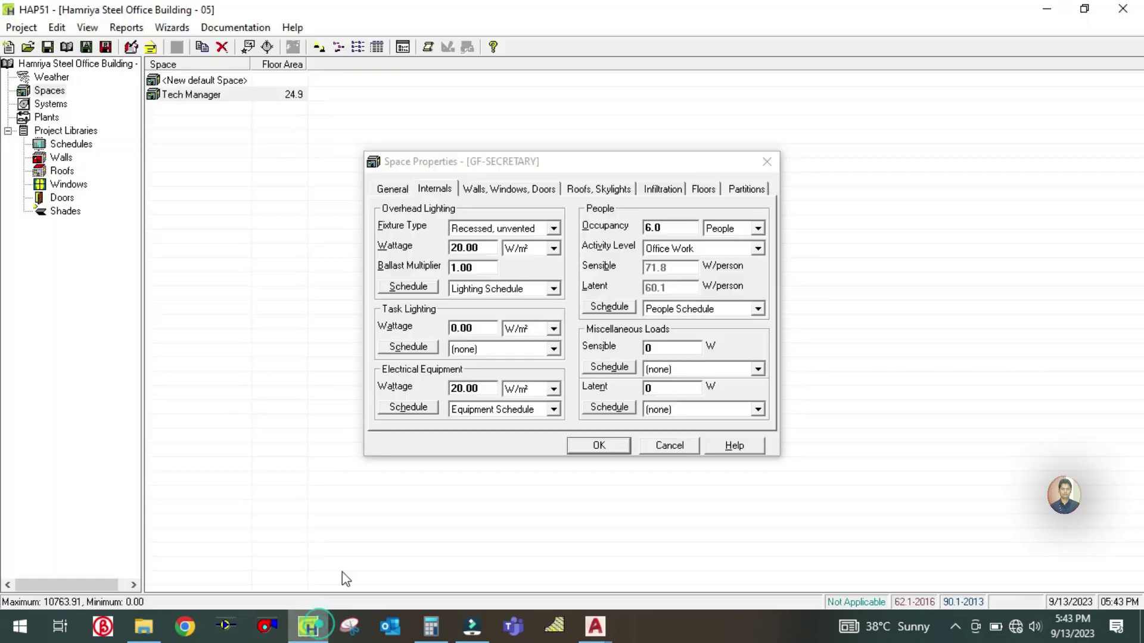
double_click(666, 228)
text(3)
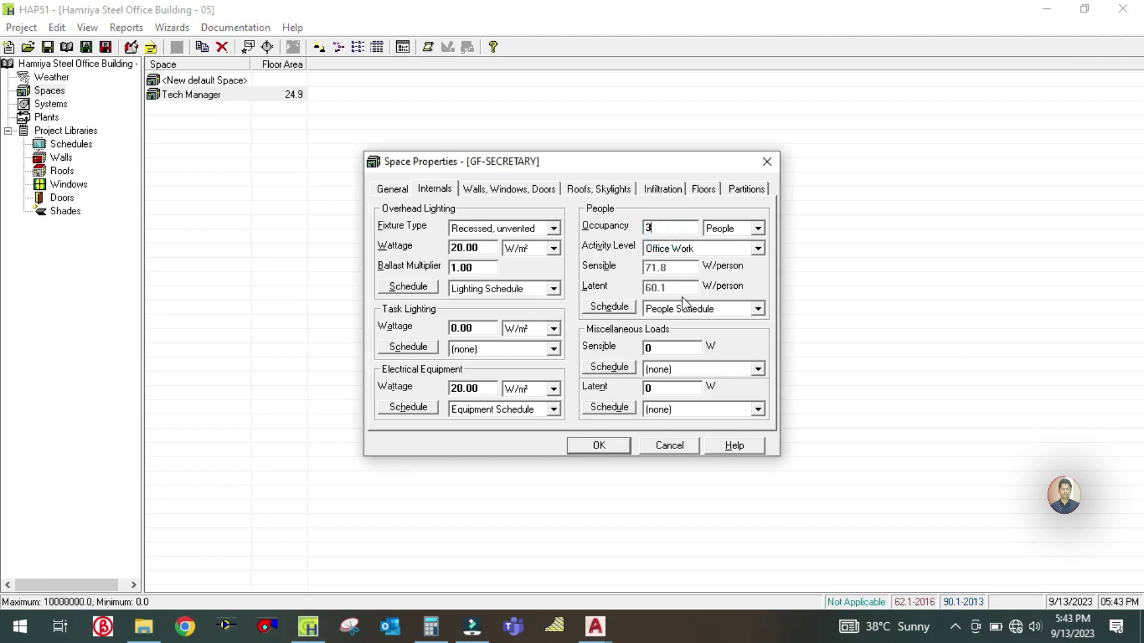
click(693, 249)
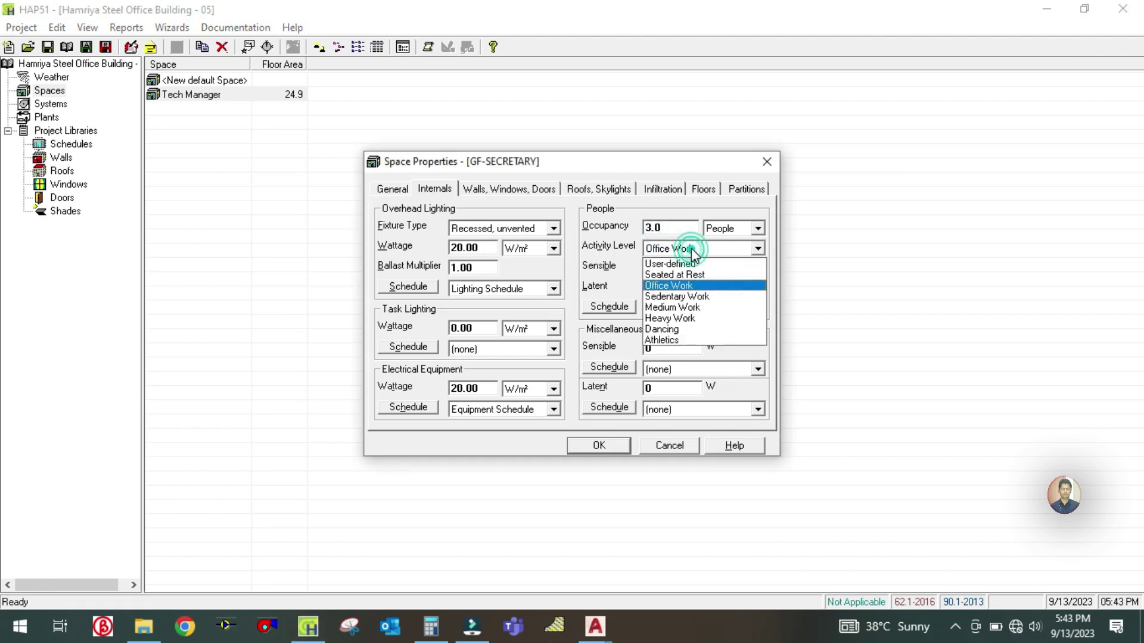
click(679, 287)
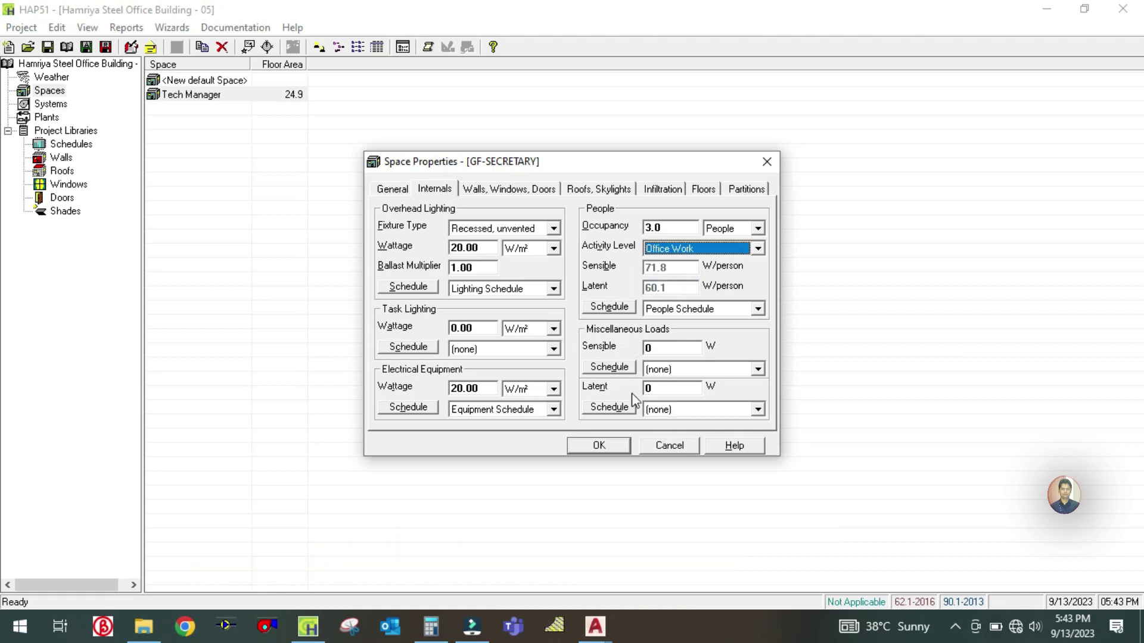
click(702, 316)
click(701, 316)
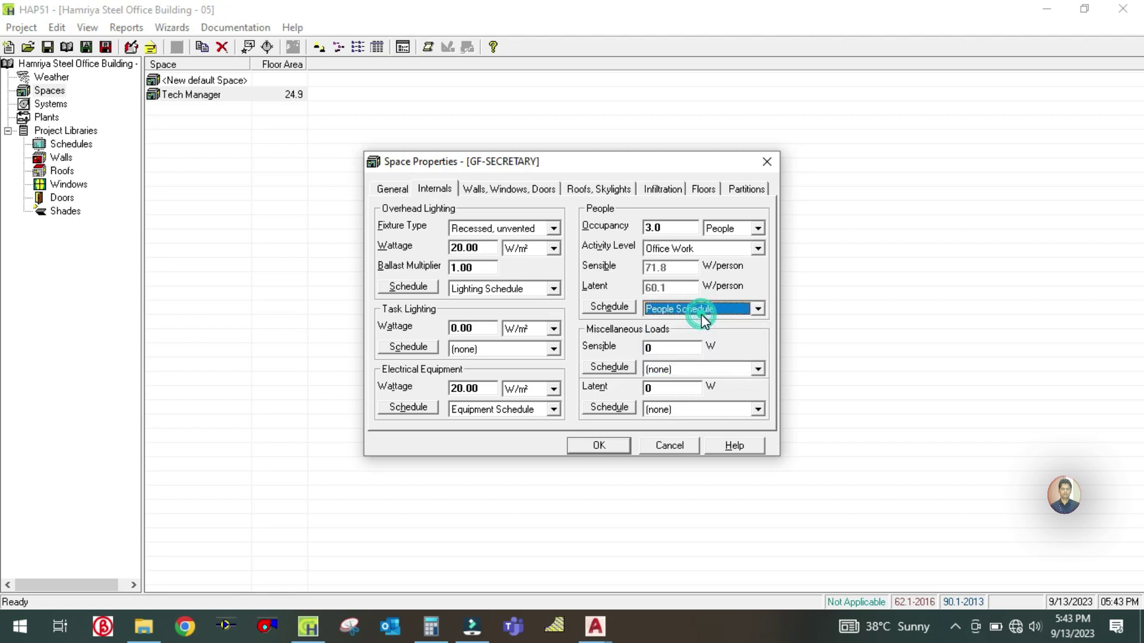
Step: Check the space's wall exposures, then switch to AutoCAD's J125-V-05-A01-Y floor plan and examine the walls around the Secretary room
click(498, 187)
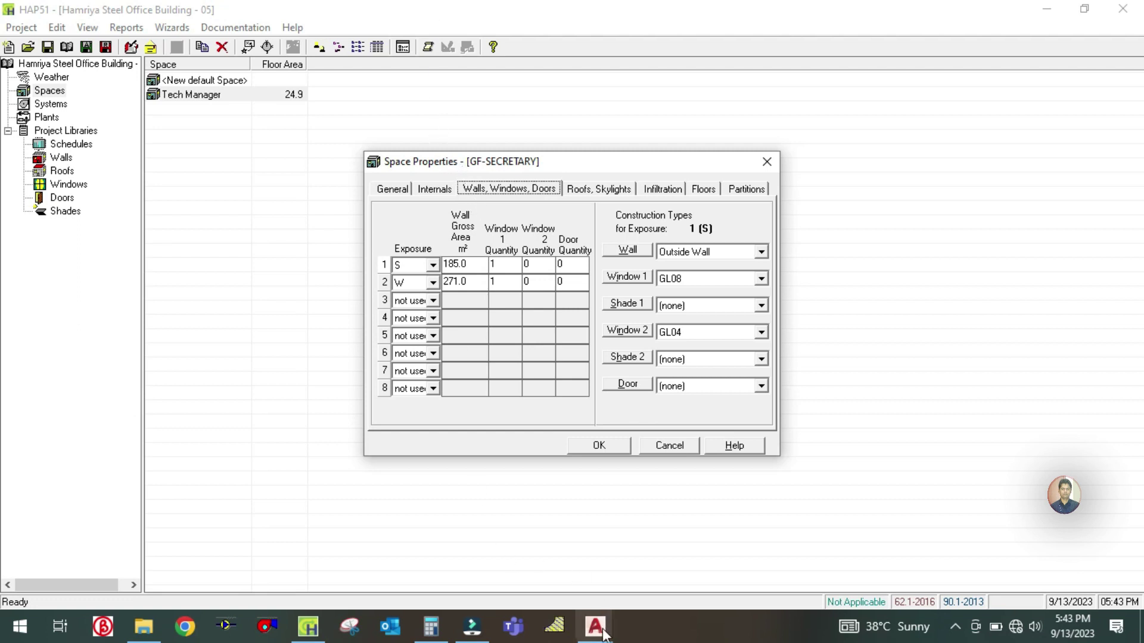
mouse_move(597, 628)
click(492, 563)
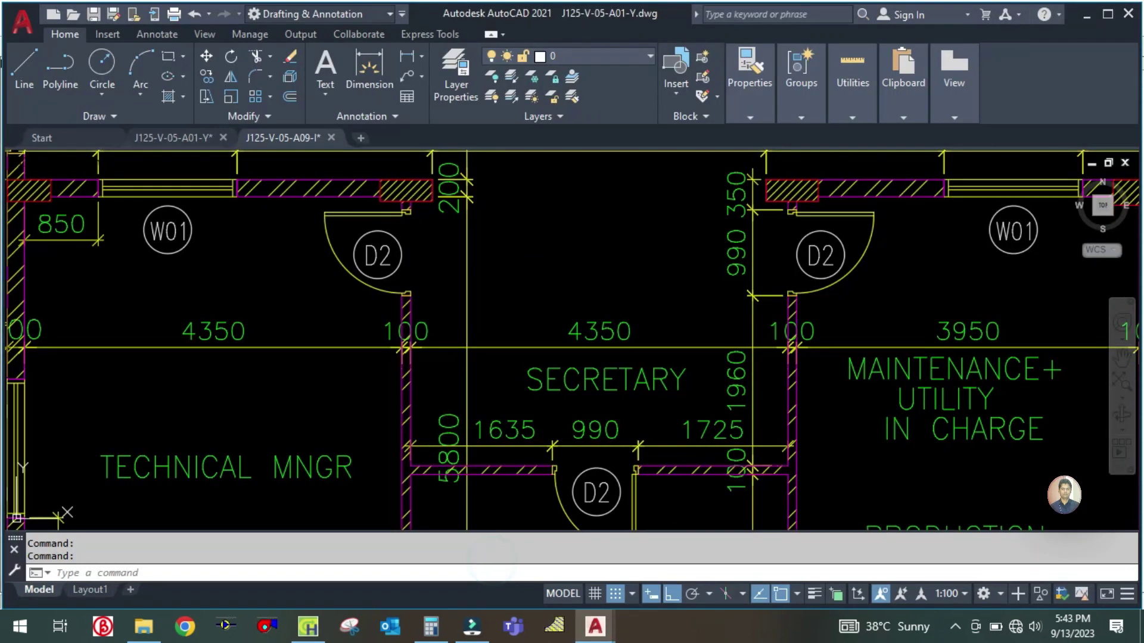
scroll(504, 357, down, 5)
scroll(504, 433, up, 4)
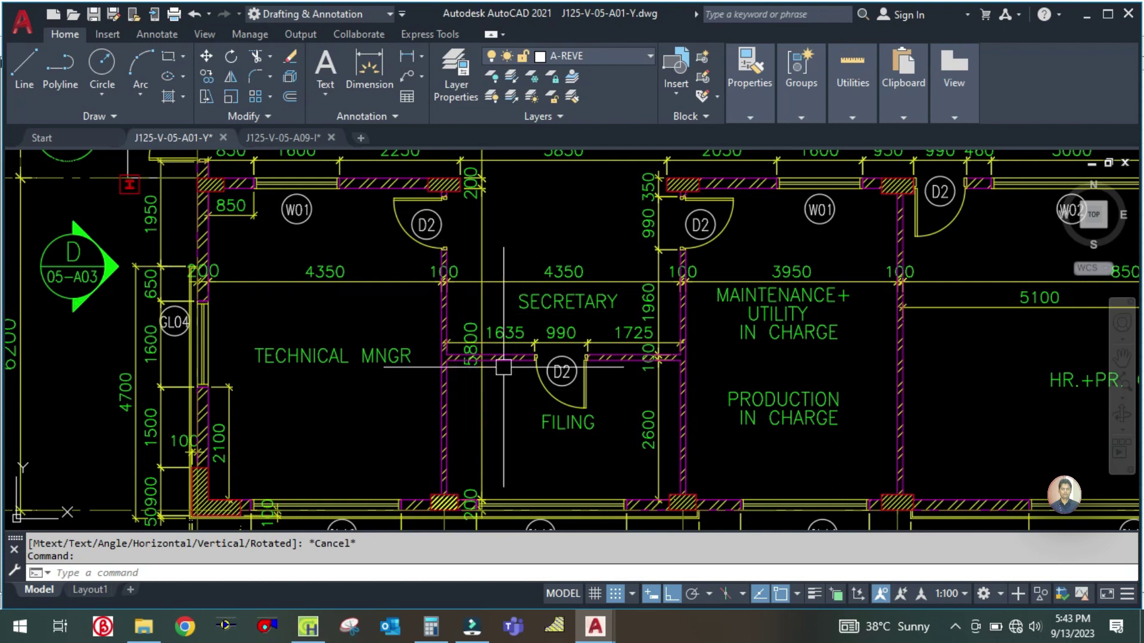
scroll(506, 387, down, 2)
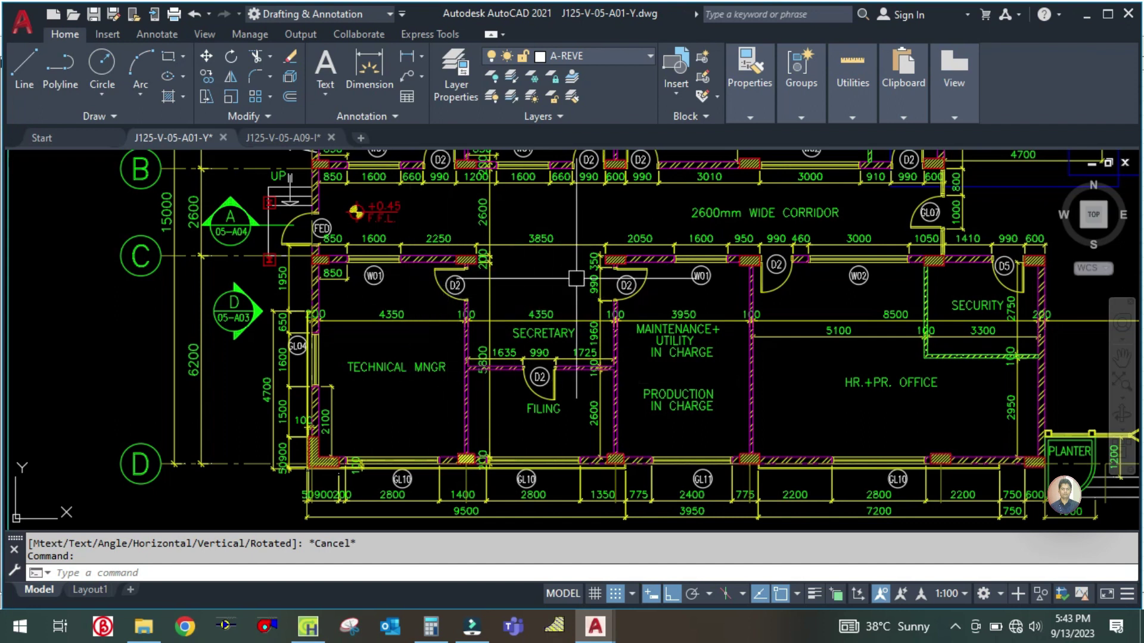
Step: Switch to HAP and set the south and west wall exposures of GF-SECRETARY to not used
click(307, 626)
click(433, 265)
scroll(414, 309, up, 3)
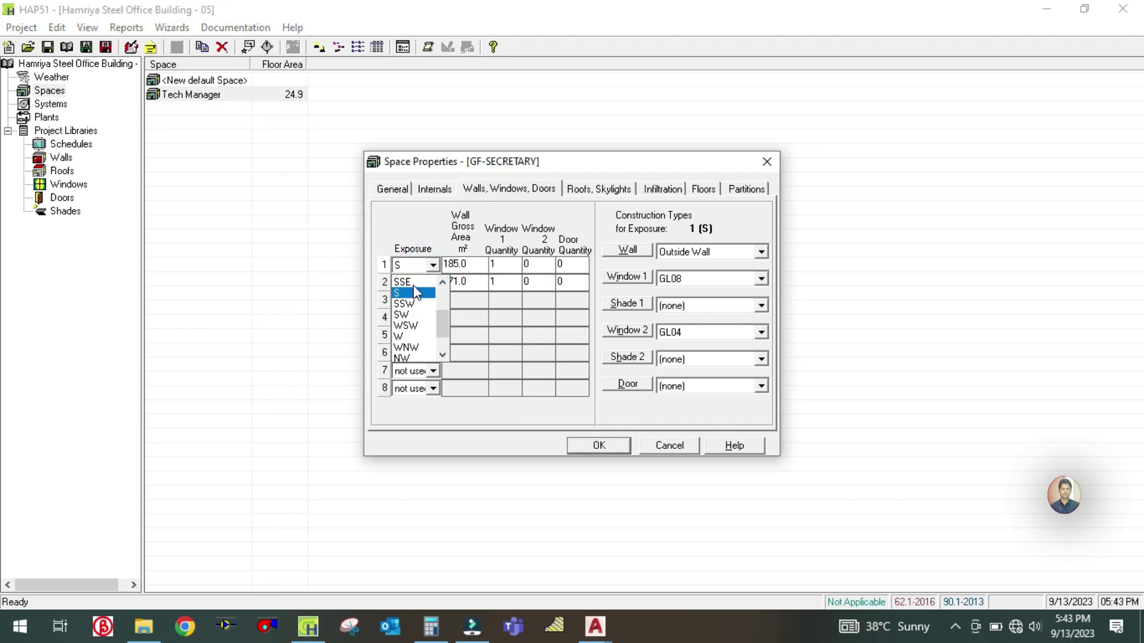
click(410, 284)
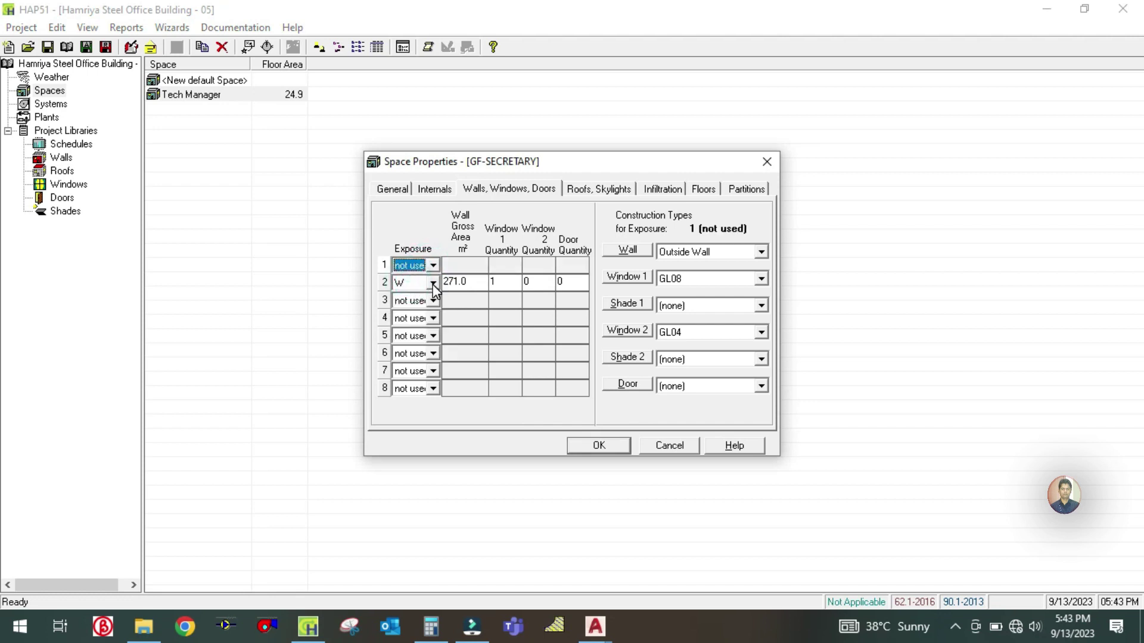
click(434, 283)
scroll(411, 322, up, 3)
click(410, 302)
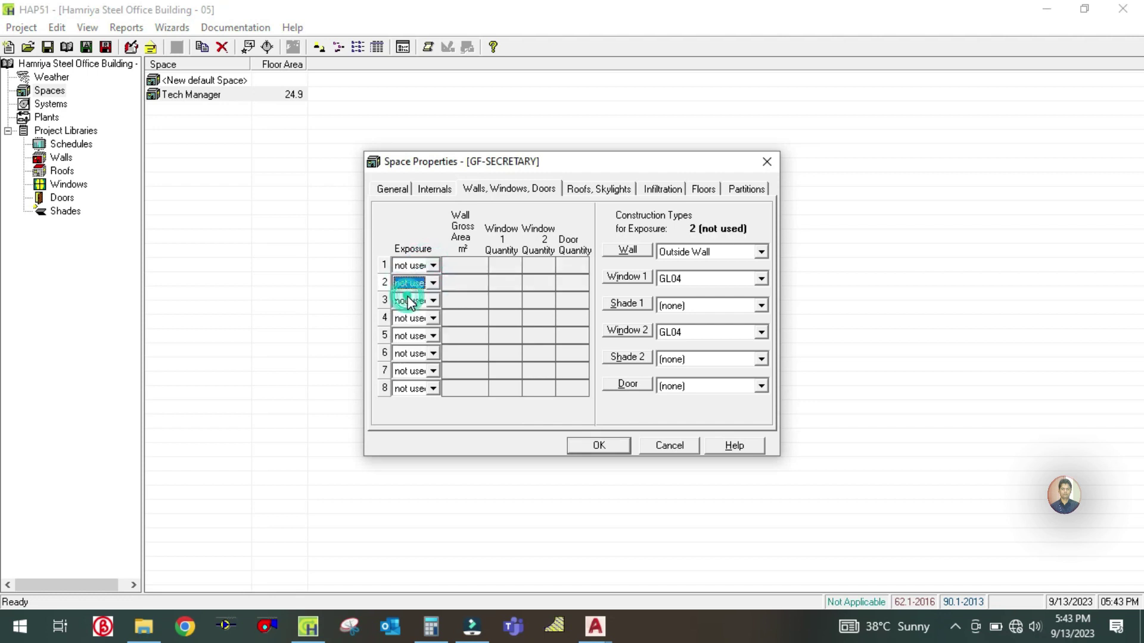
Step: Set the Window 1 and Window 2 construction types for exposure 2 to none, keeping Outside Wall as the wall type
click(704, 274)
scroll(673, 297, up, 2)
click(672, 294)
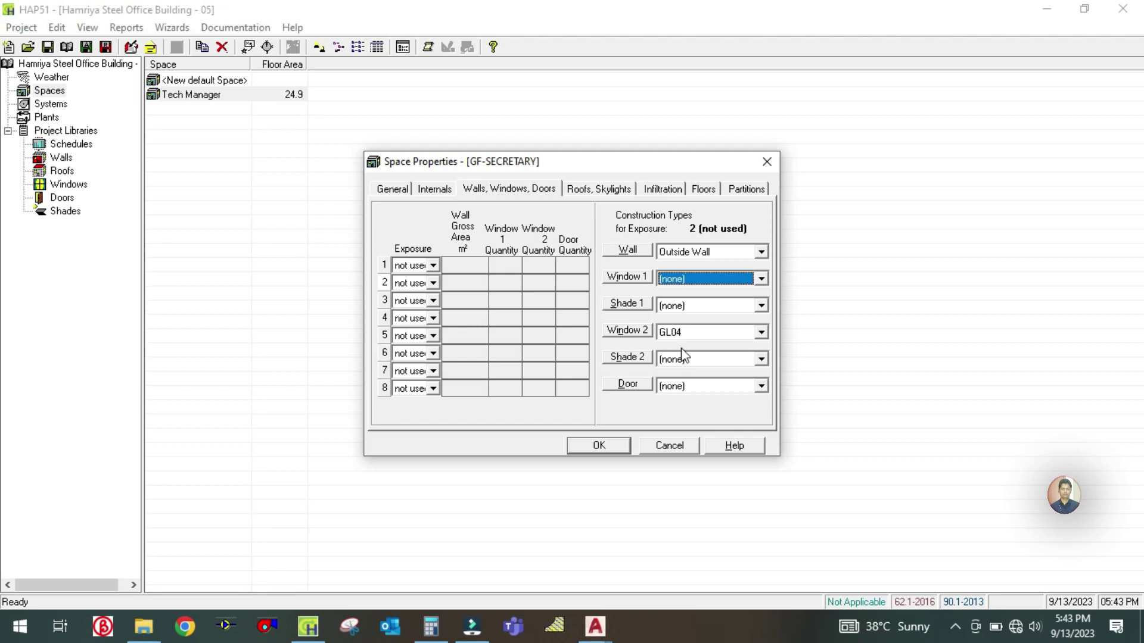
click(685, 332)
scroll(670, 384, up, 2)
scroll(685, 348, up, 1)
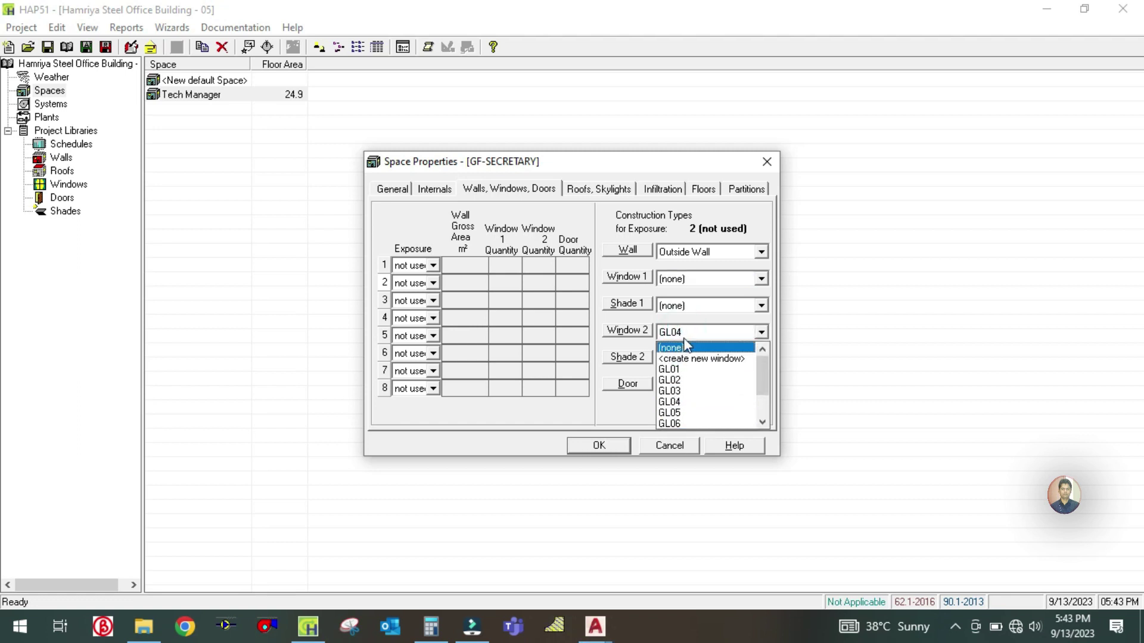
click(670, 348)
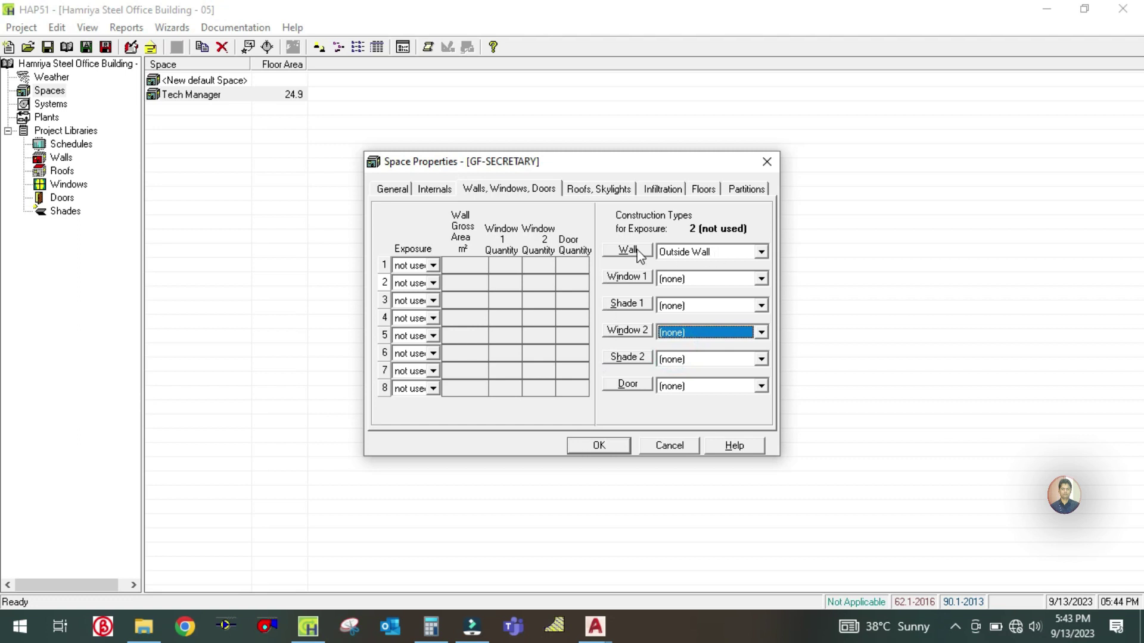
click(691, 255)
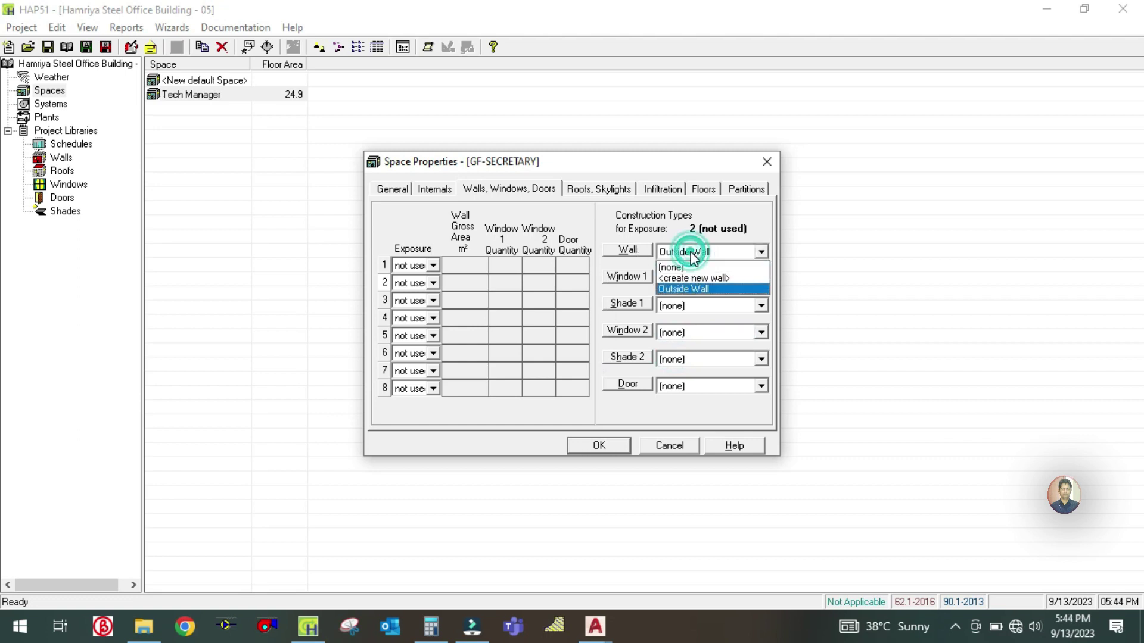
click(688, 293)
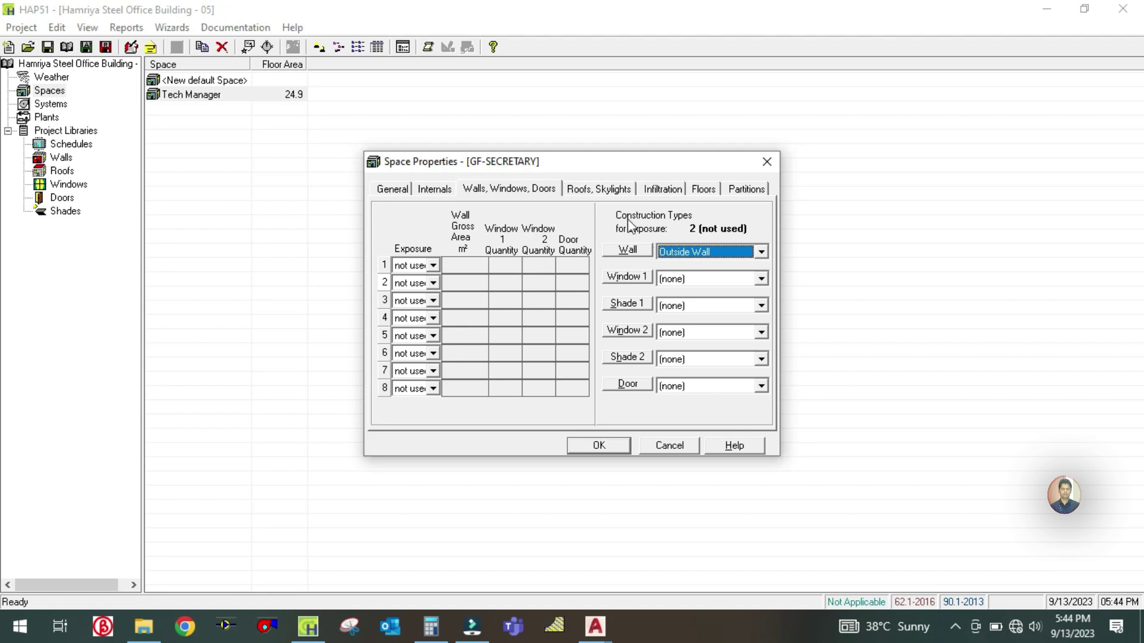
Step: Copy the GF-SECRETARY floor area and use it as the gross area of horizontal roof exposure 1, setting it to 14.2 m²
click(597, 189)
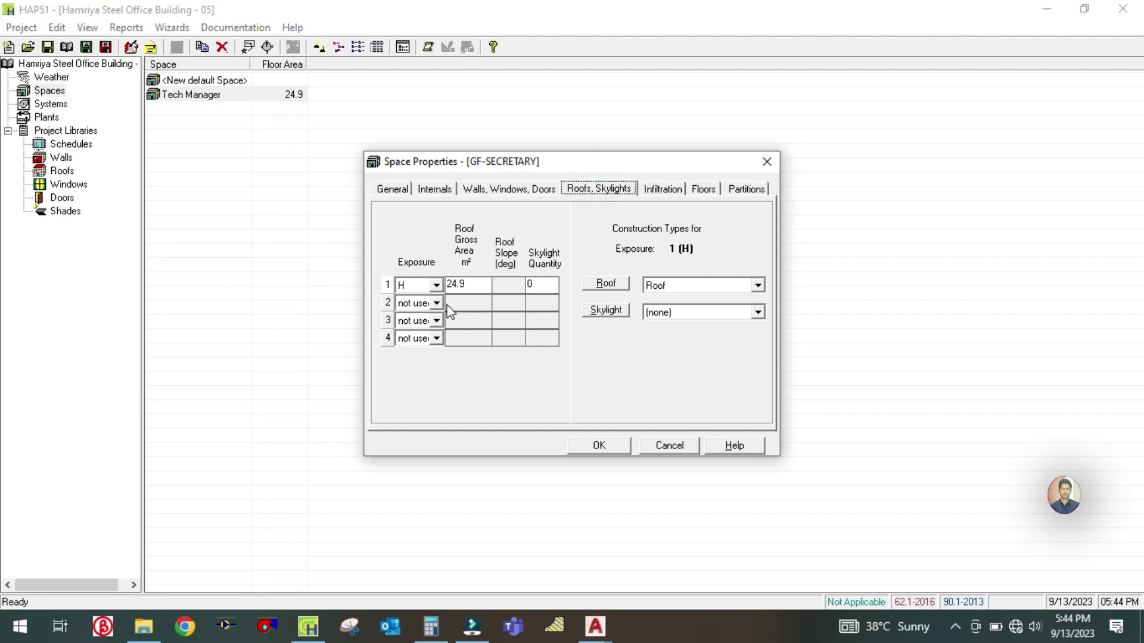
click(393, 189)
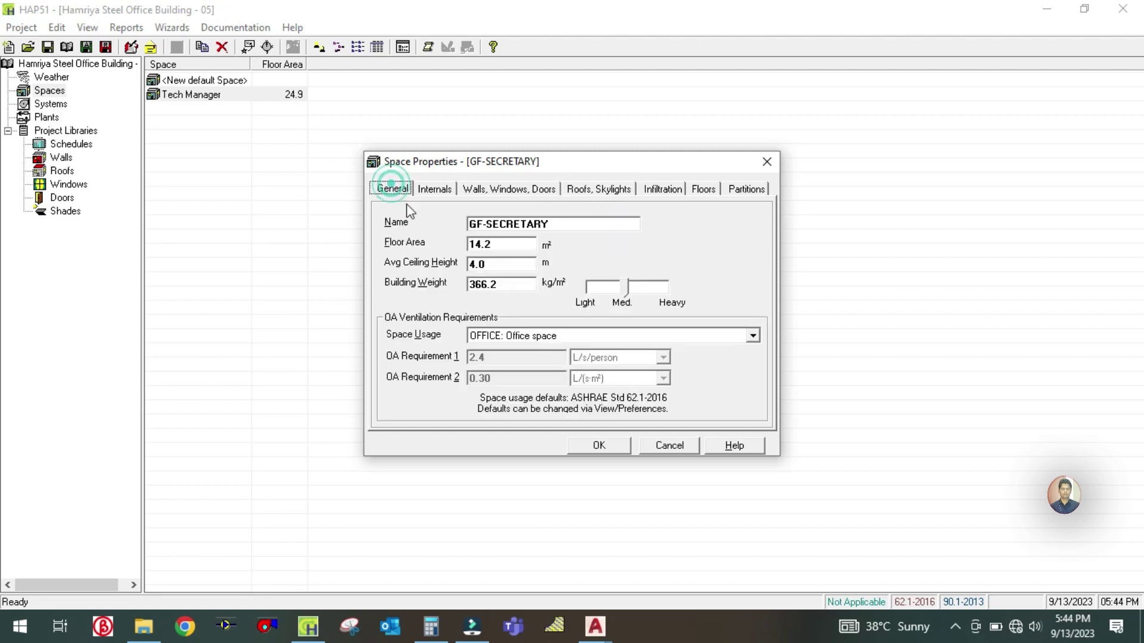
click(511, 238)
double_click(504, 240)
key(ctrl+c)
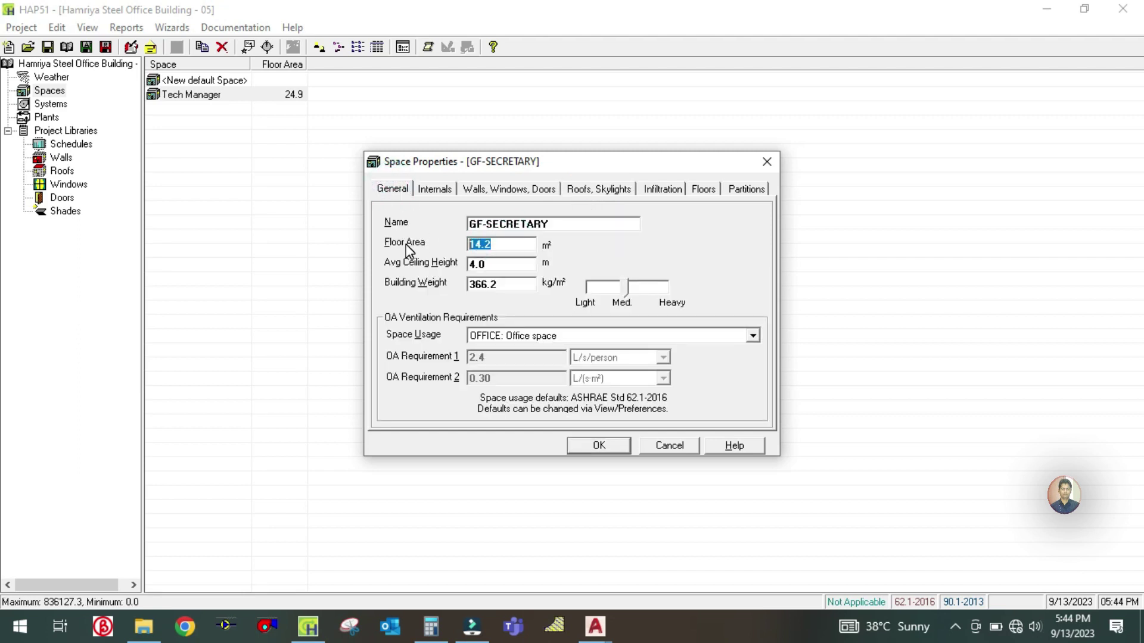
click(594, 190)
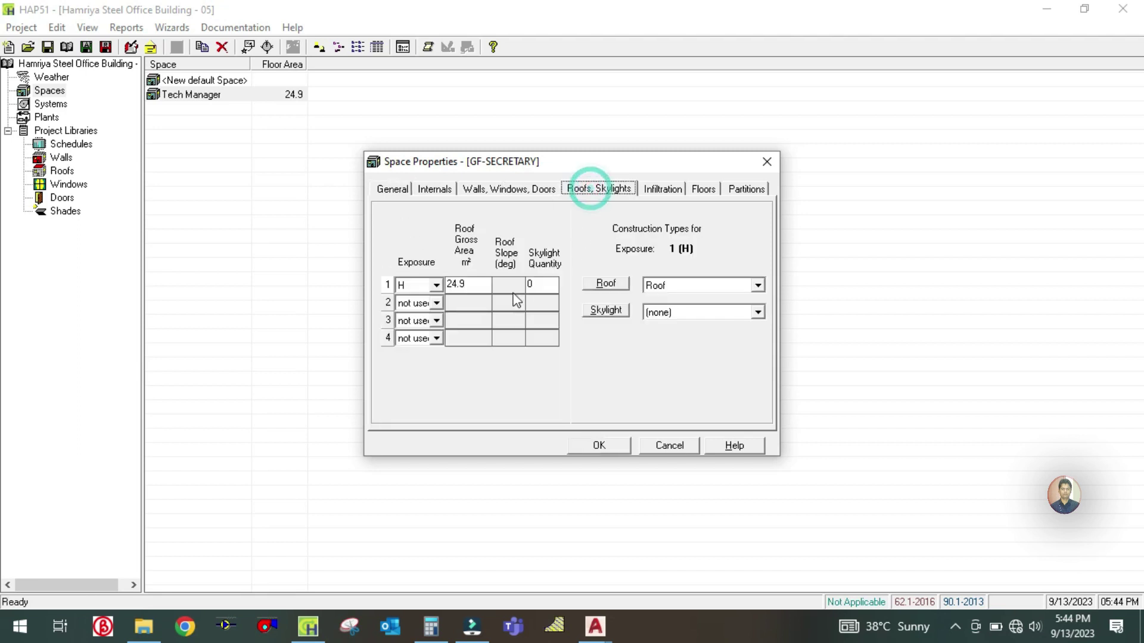
click(469, 284)
double_click(468, 284)
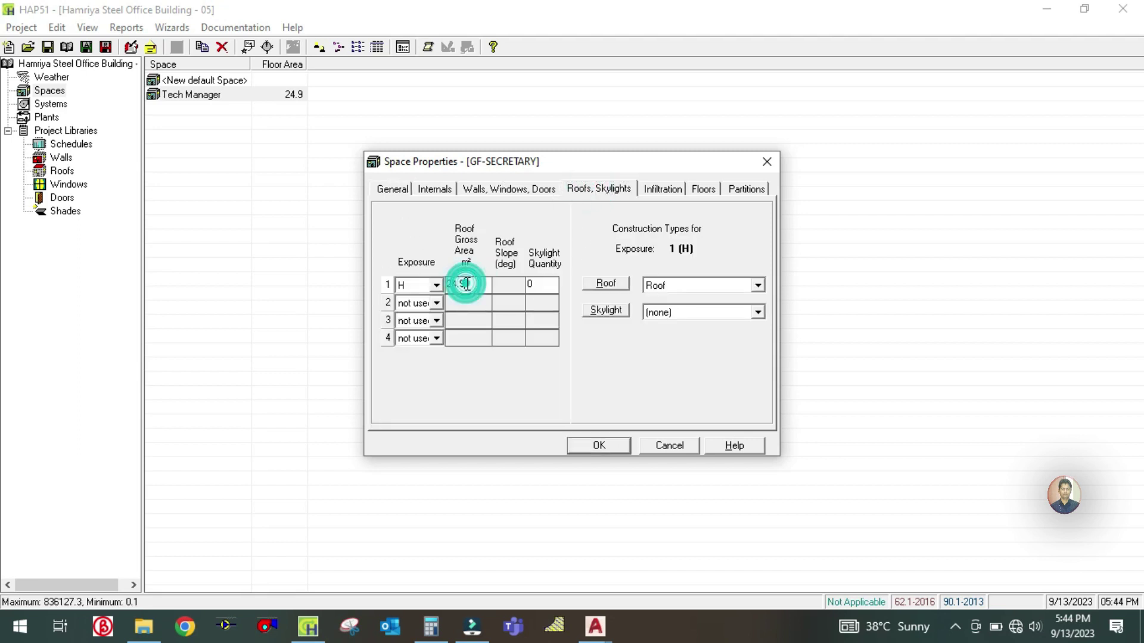
key(ctrl+v)
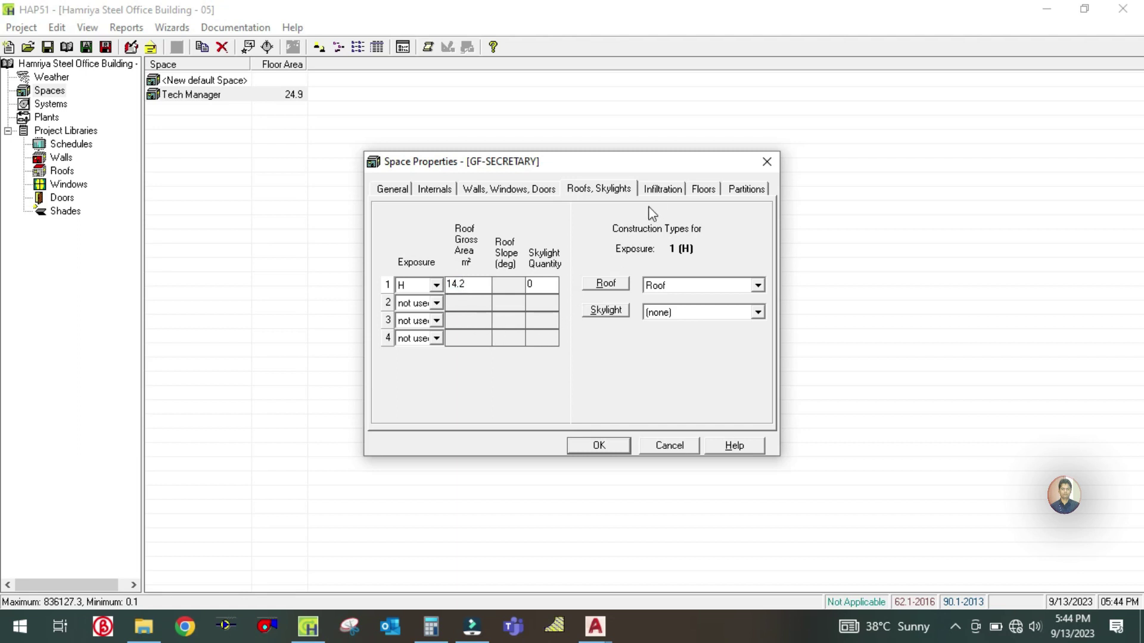
Step: Review the GF-SECRETARY infiltration rates and the slab-on-grade floor's area, U-value, exposed perimeter and edge insulation
click(660, 190)
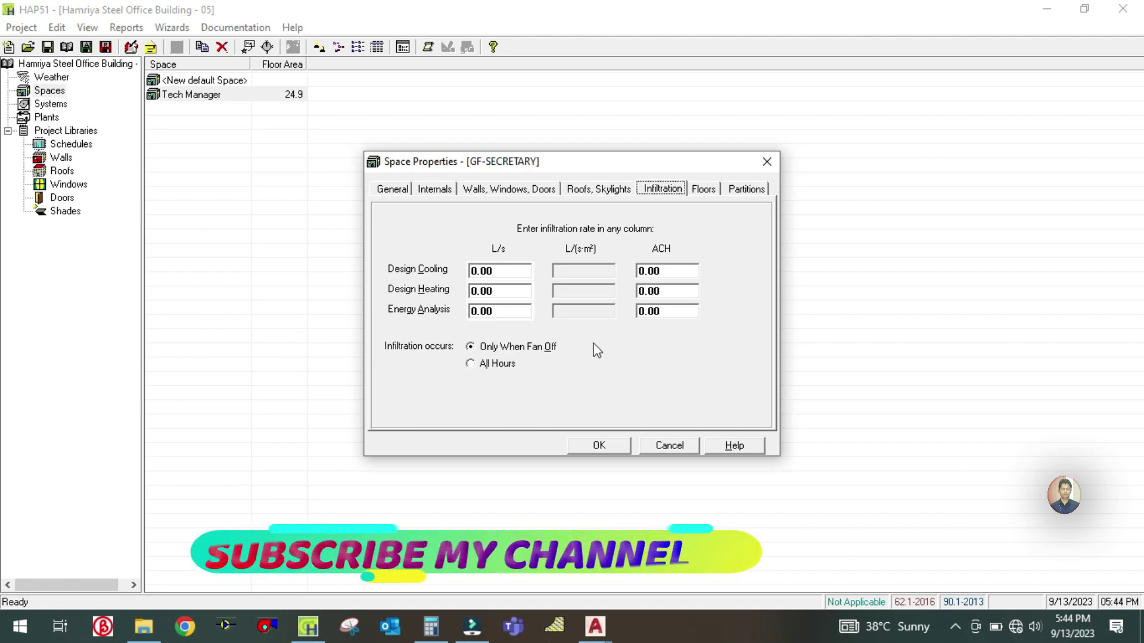
click(702, 189)
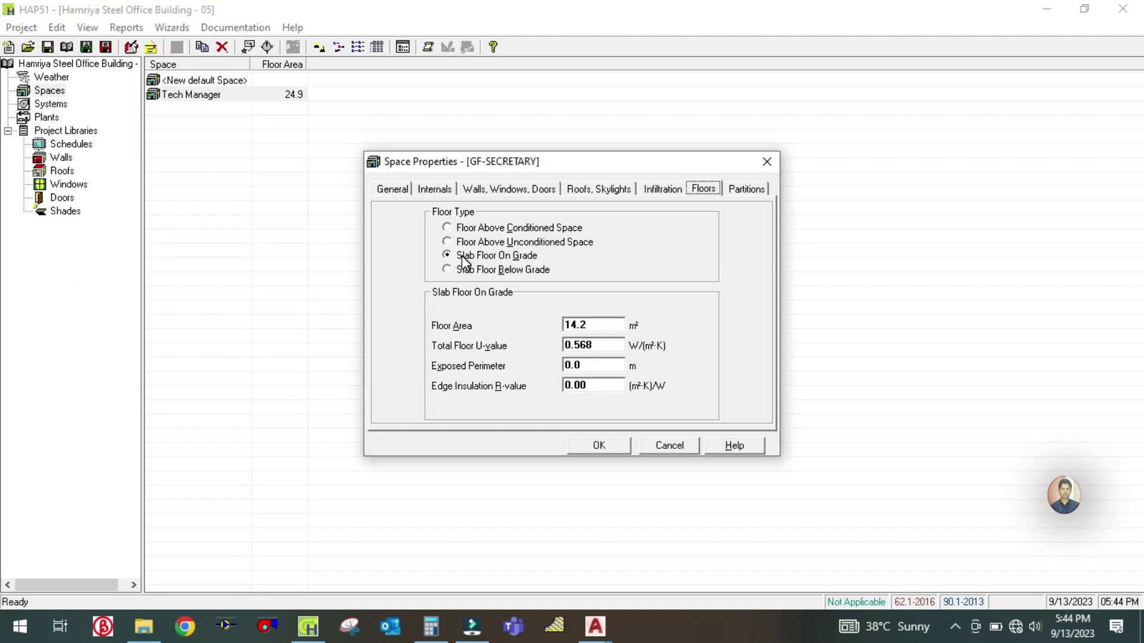
click(616, 325)
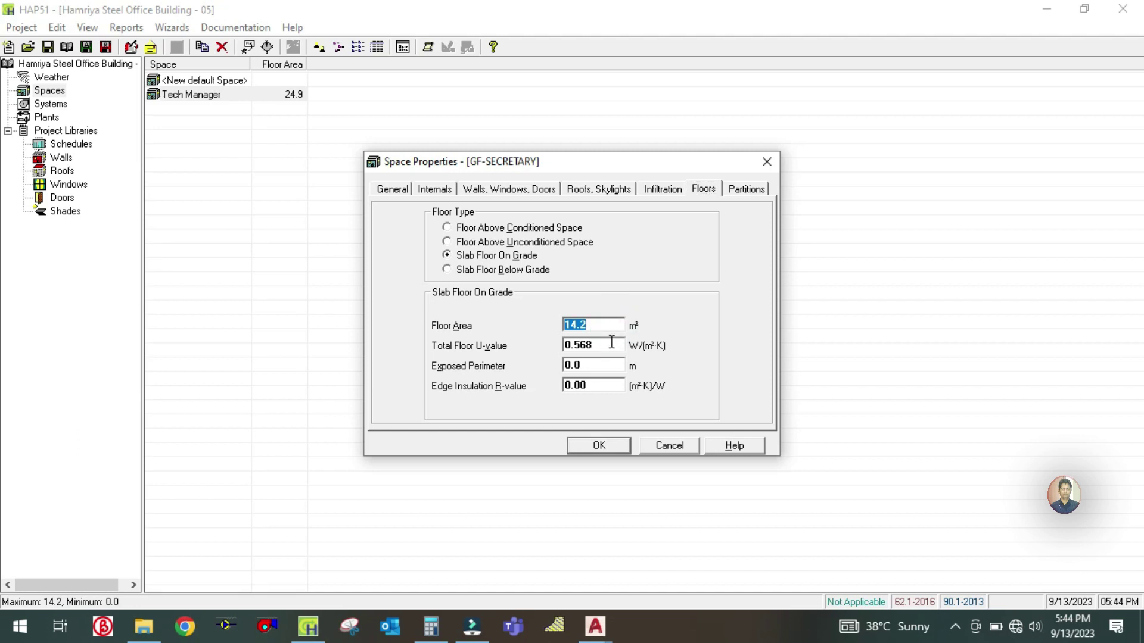
click(611, 344)
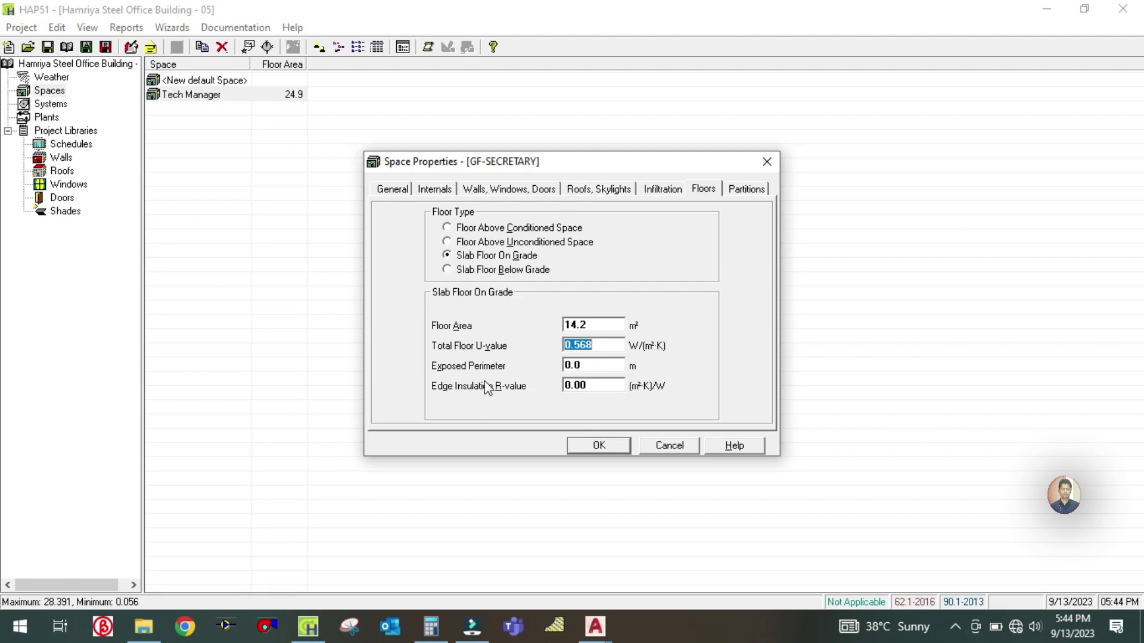
key(Tab)
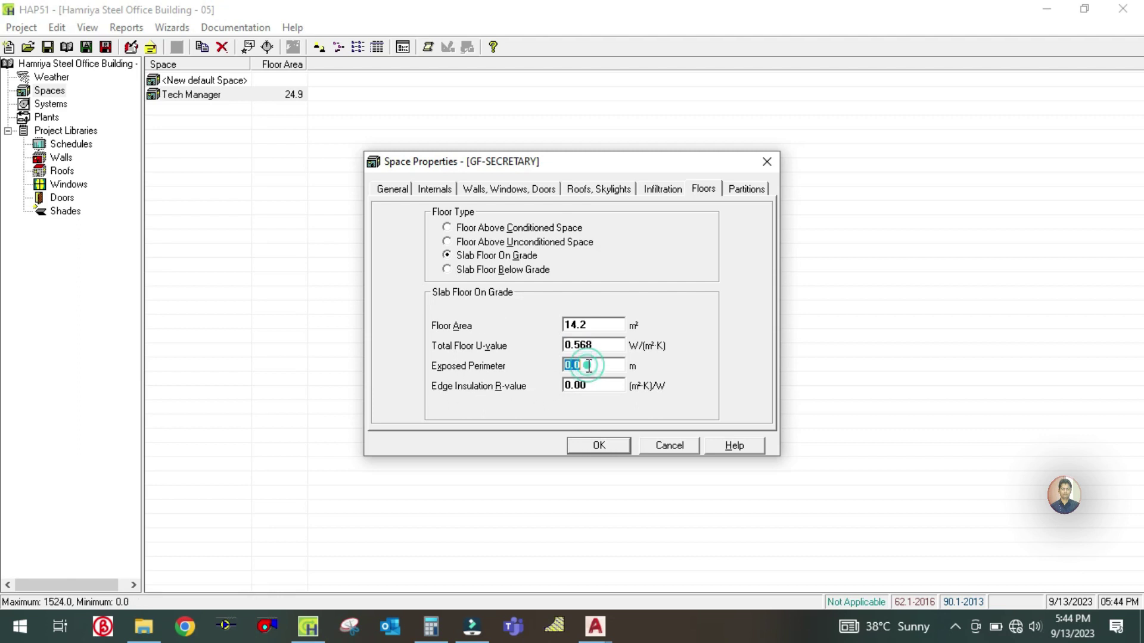
key(Tab)
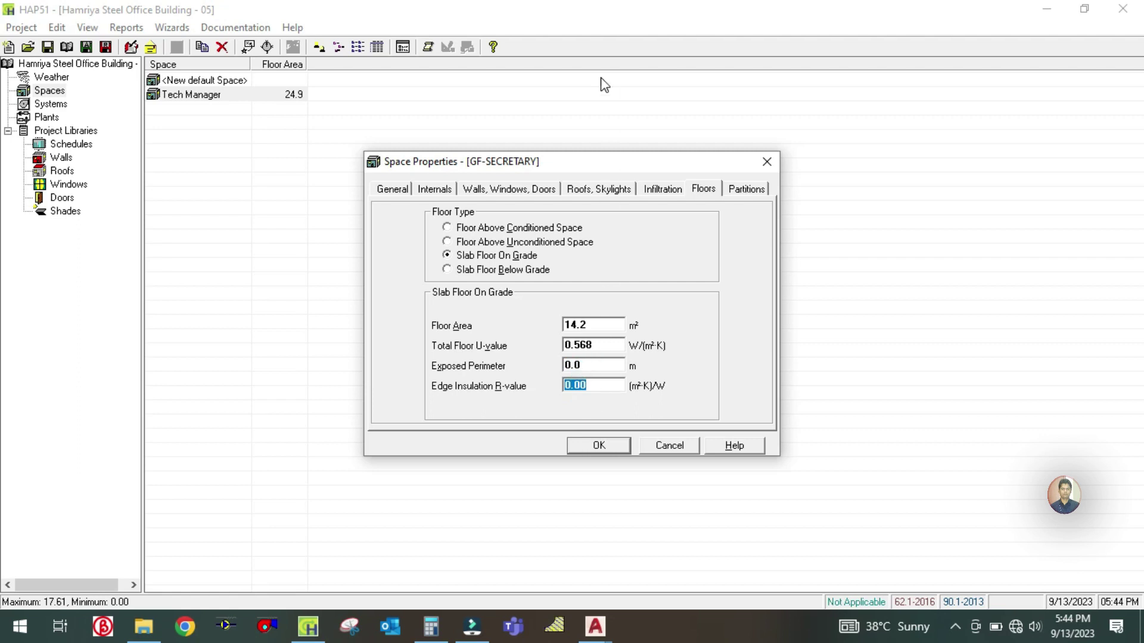
Step: Check GF-SECRETARY's partition settings against the Secretary room's walls in the AutoCAD floor plan, then return to HAP and save the space
click(738, 189)
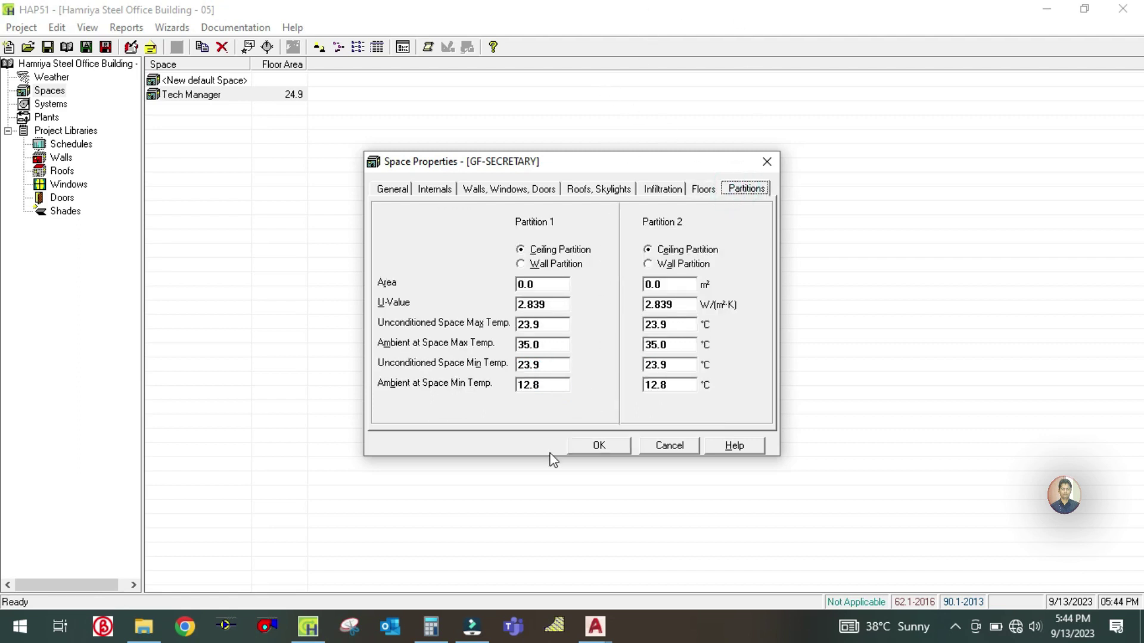
click(613, 622)
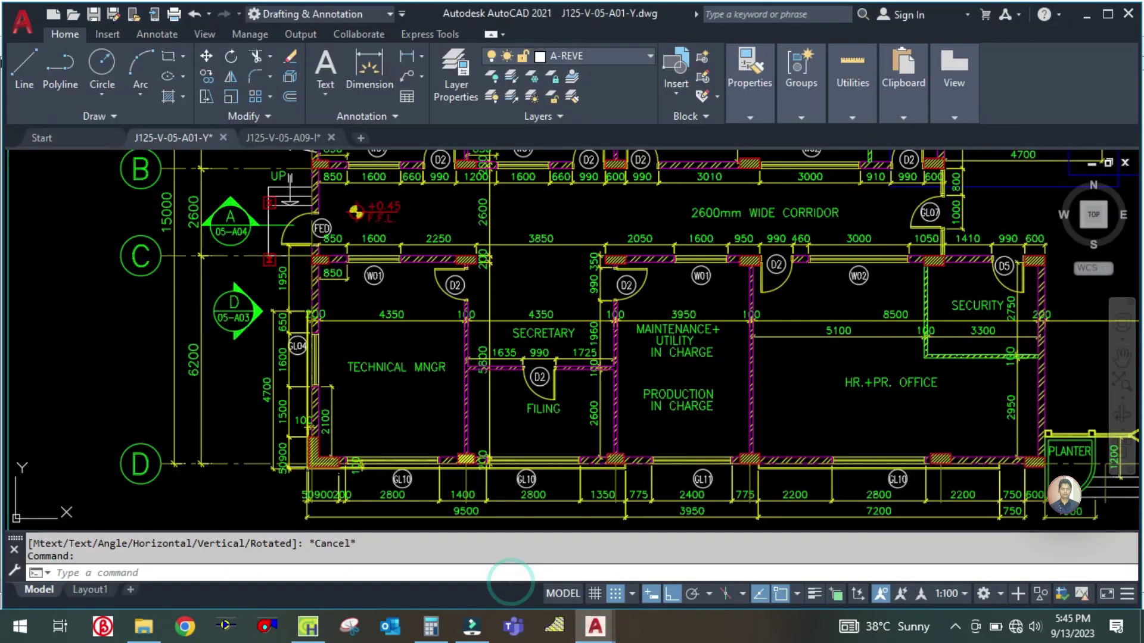
drag(524, 280, 528, 326)
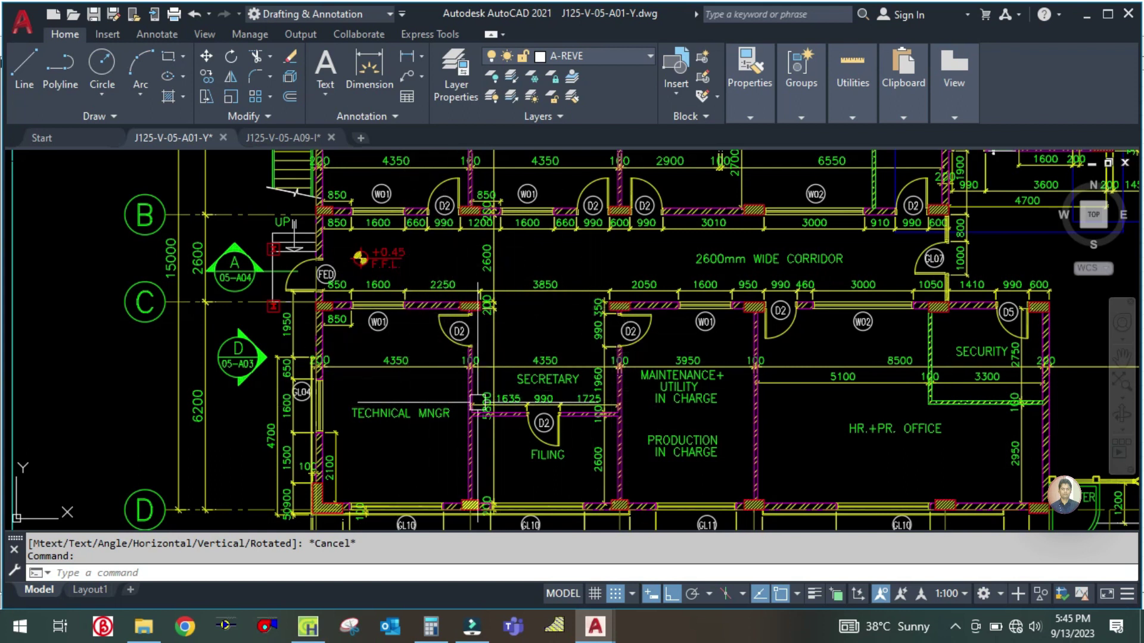
click(308, 626)
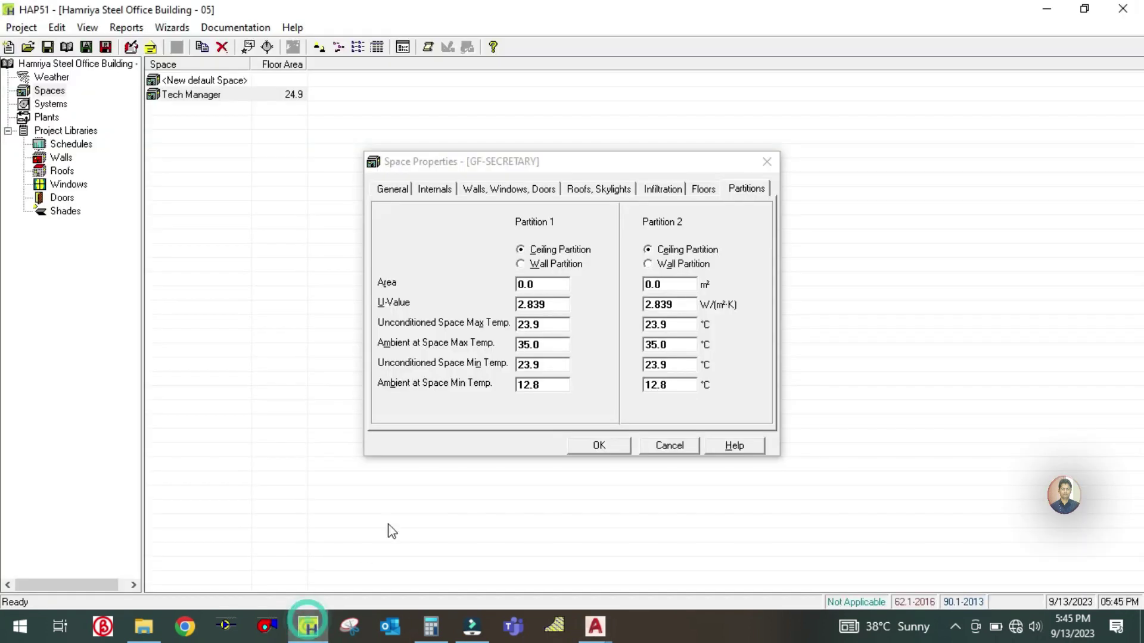
click(597, 446)
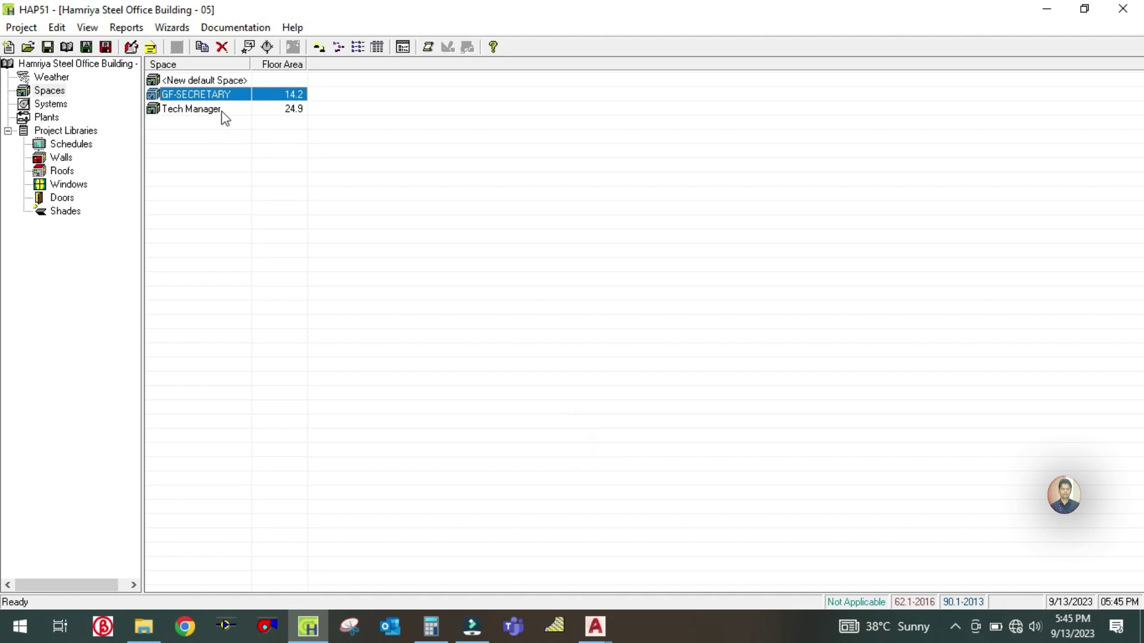
Step: Rename the Tech Manager space as GF-Tech Manager and save it
click(192, 110)
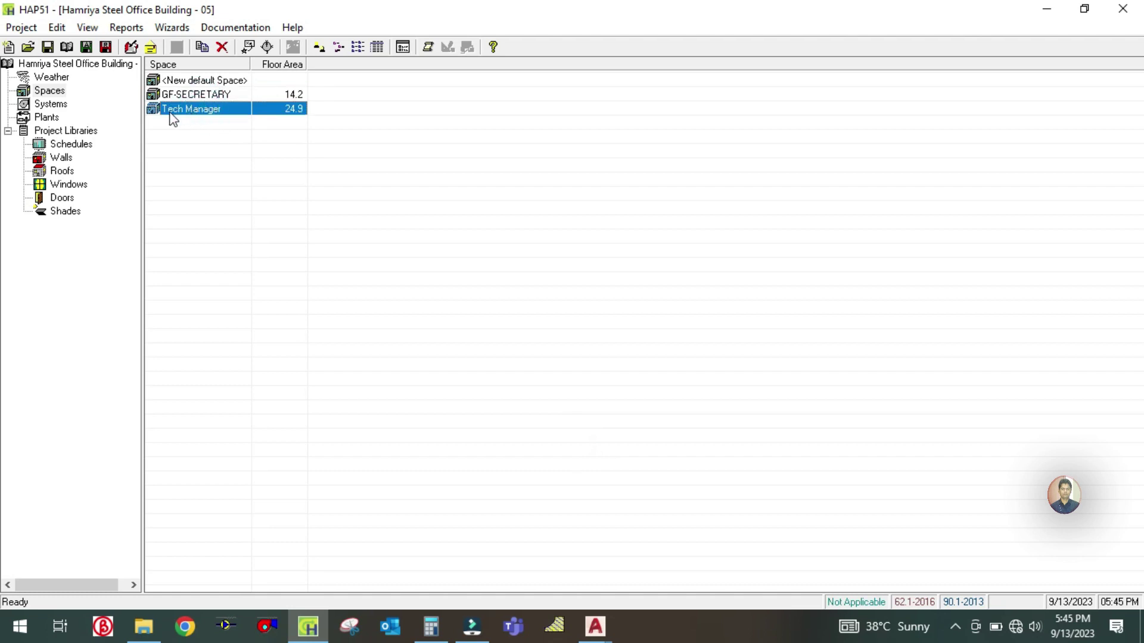
double_click(197, 116)
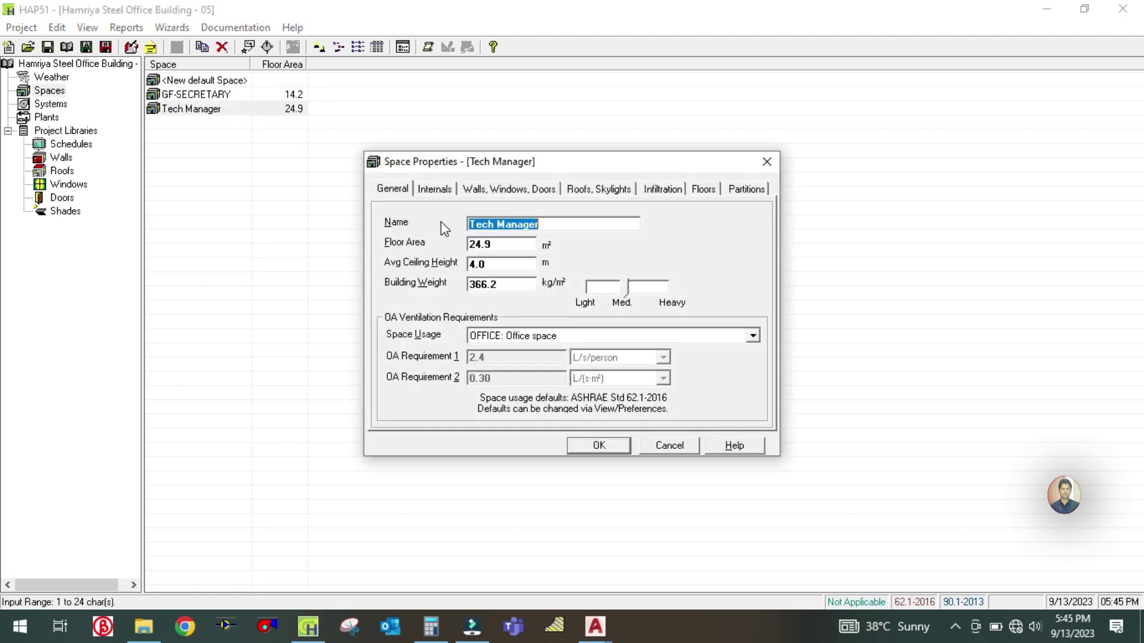
click(469, 224)
text(GF-)
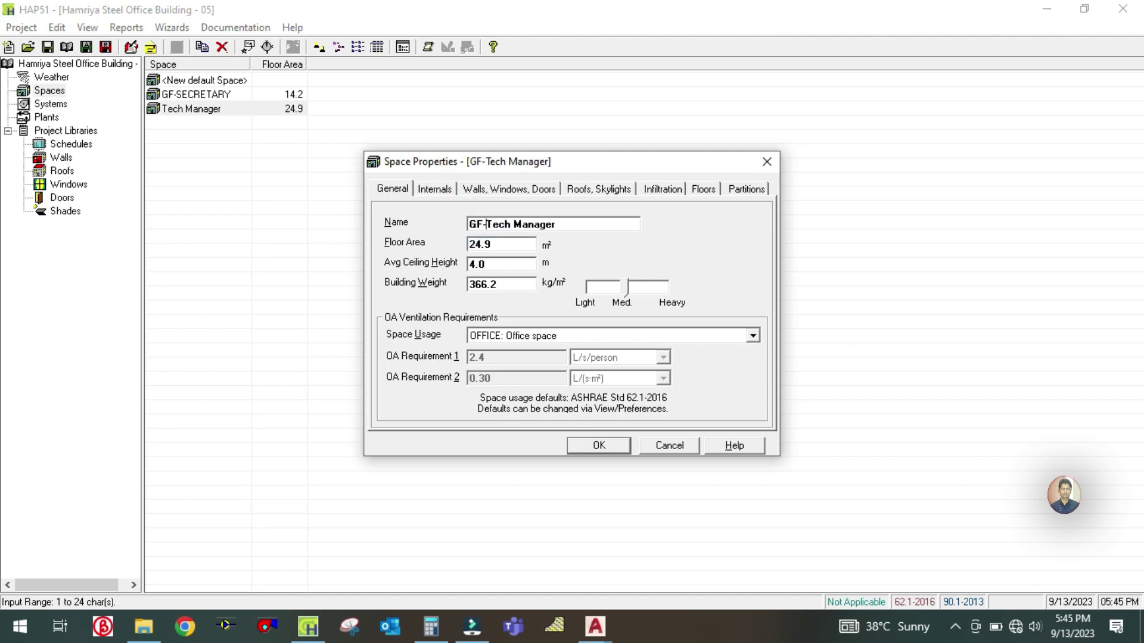
click(599, 446)
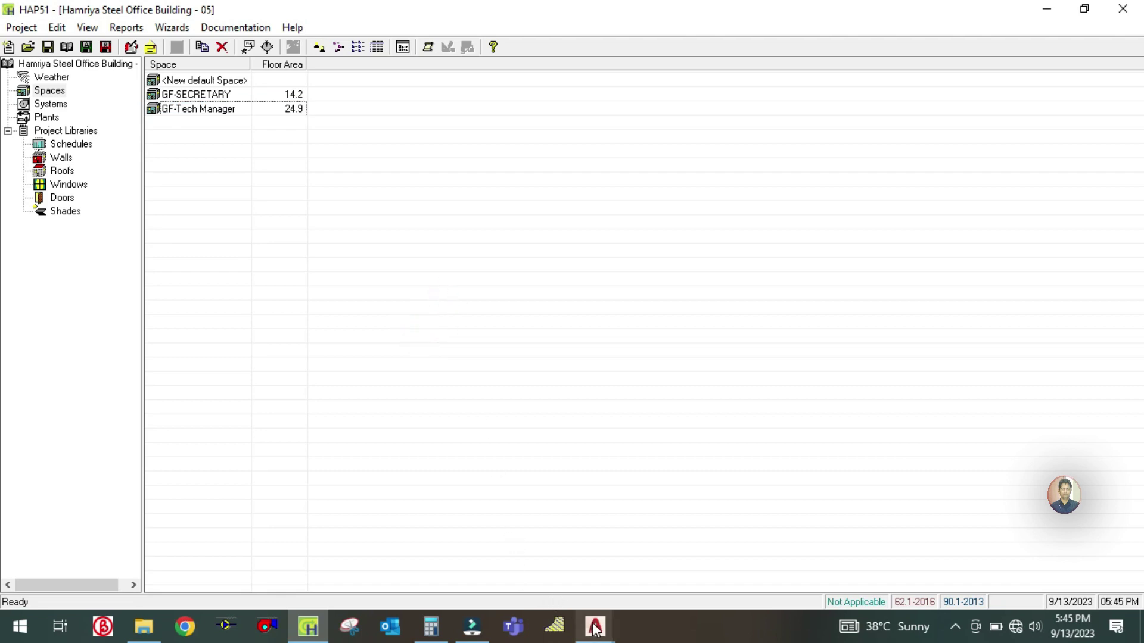
Step: Look at the Filing room in the AutoCAD floor plan, then switch to HAP and duplicate the GF-SECRETARY space
mouse_move(595, 626)
click(506, 551)
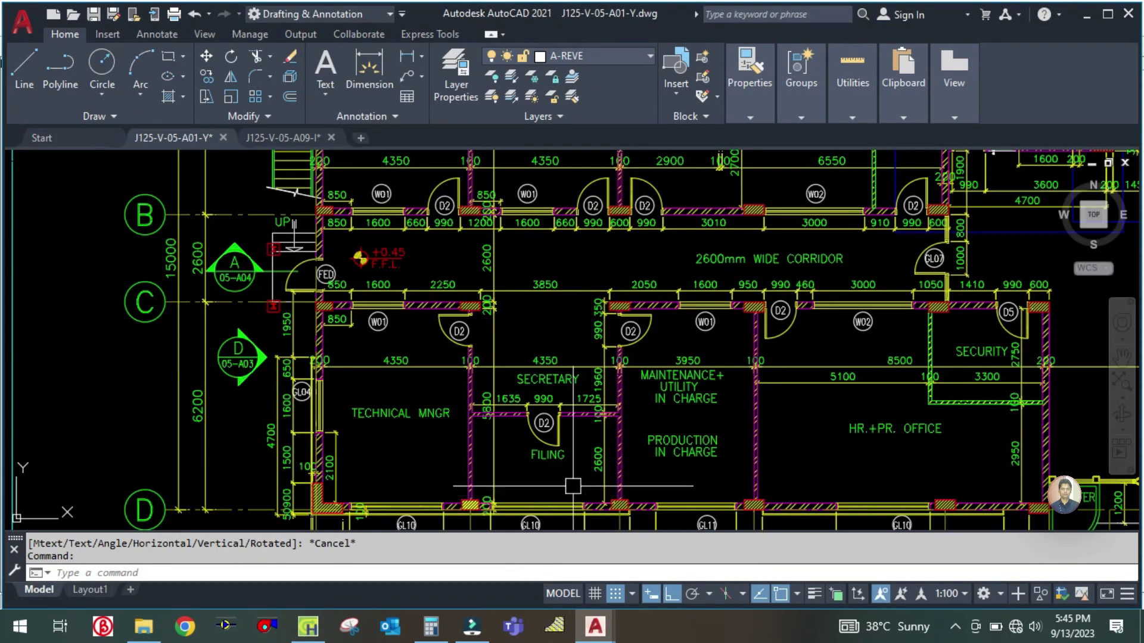
scroll(453, 471, up, 3)
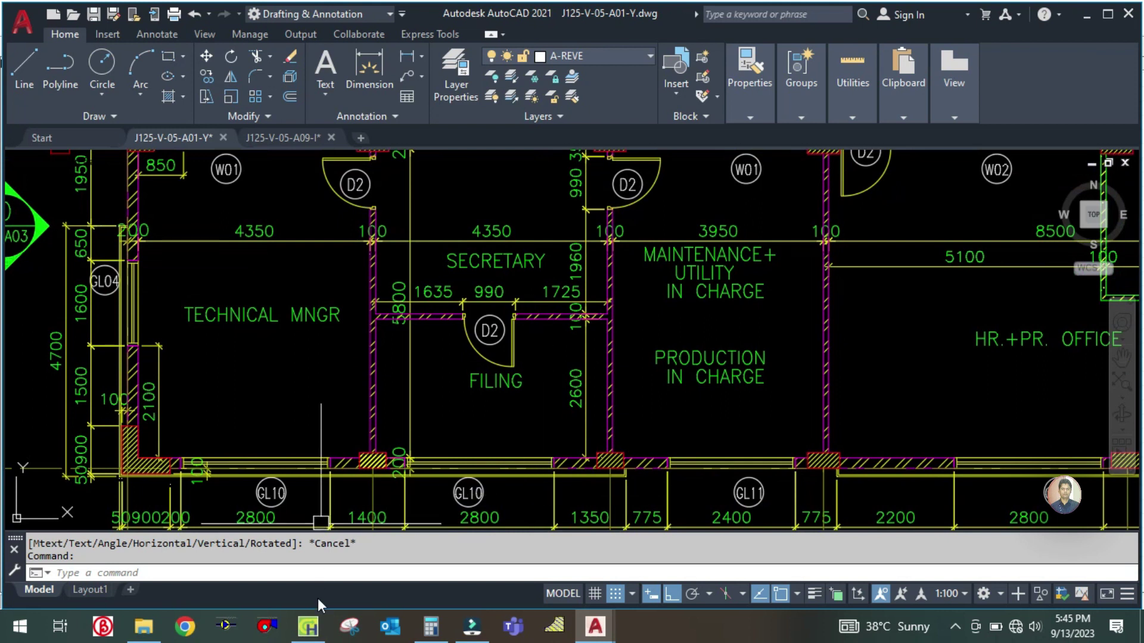
click(308, 626)
click(208, 122)
click(202, 93)
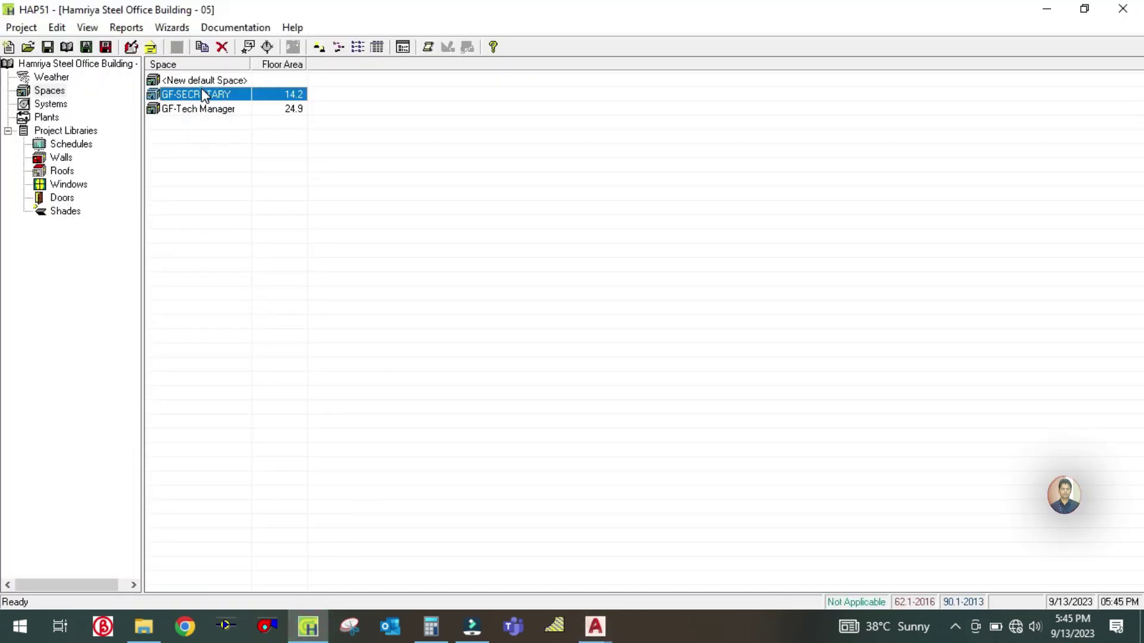
right_click(201, 89)
click(249, 104)
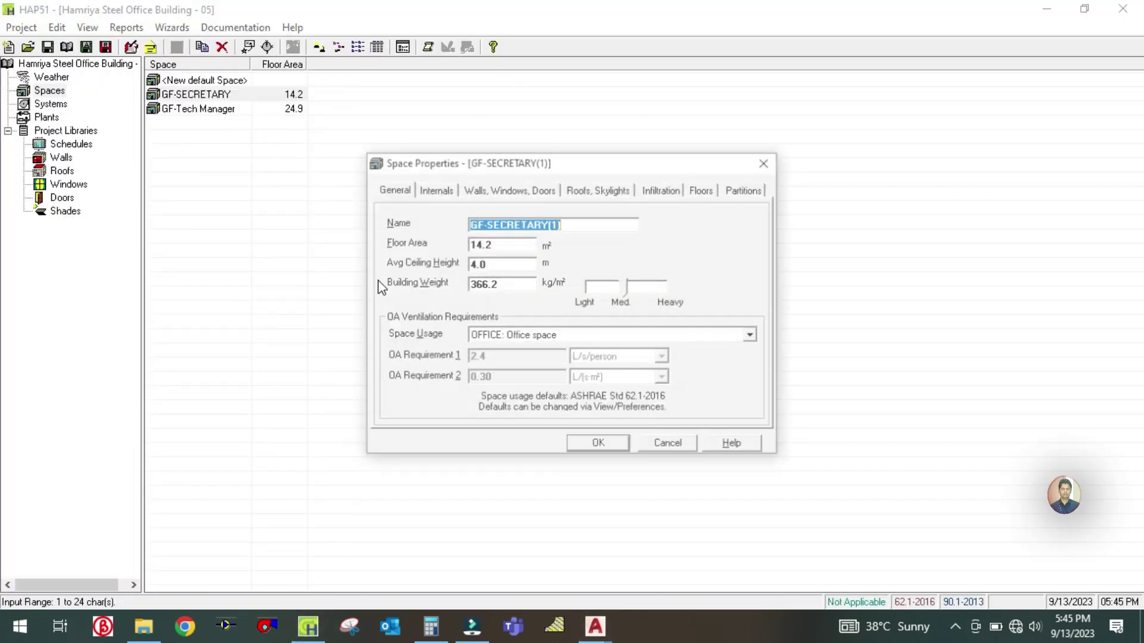
Step: Rename the duplicated space as GF-FILING
click(565, 220)
key(BackSpace)
key(BackSpace)
key(BackSpace)
key(BackSpace)
key(BackSpace)
key(BackSpace)
key(BackSpace)
key(BackSpace)
key(BackSpace)
key(BackSpace)
key(BackSpace)
key(BackSpace)
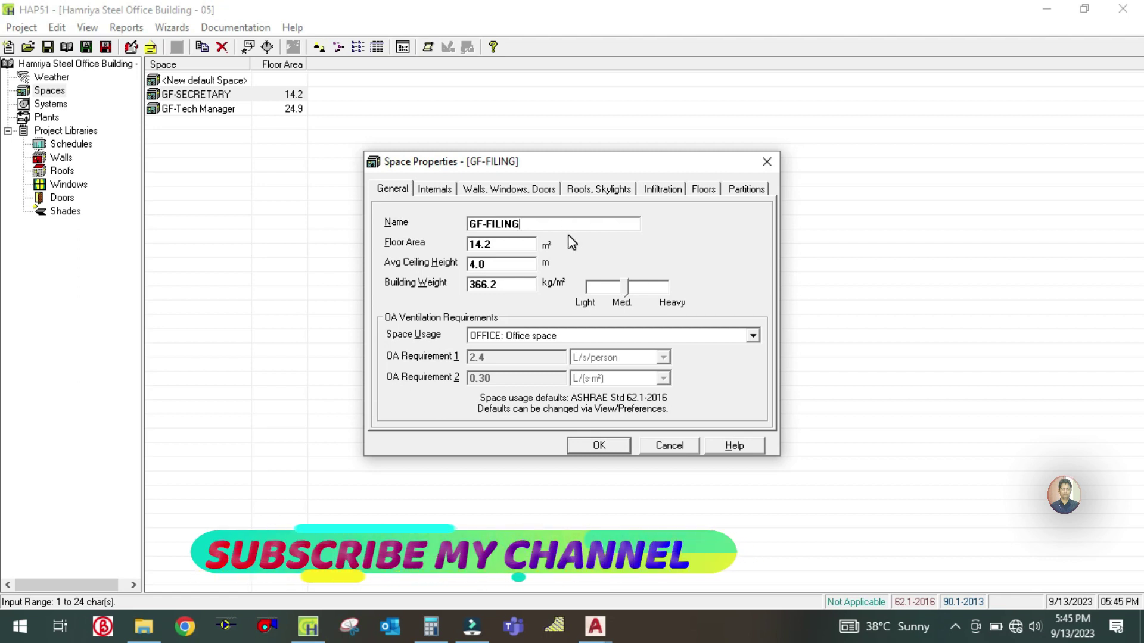
Step: Switch to AutoCAD's J125-V-05-A01-Y plan to read the Filing room's dimensions, then calculate 2.6 × 4.3 in Calculator
mouse_move(594, 626)
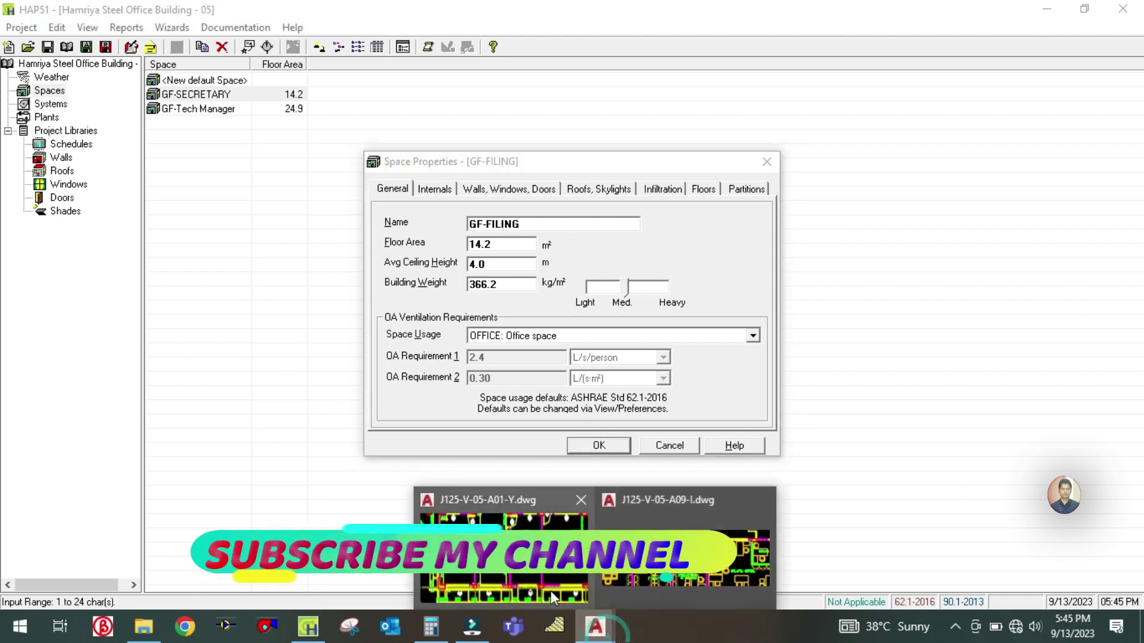
click(465, 524)
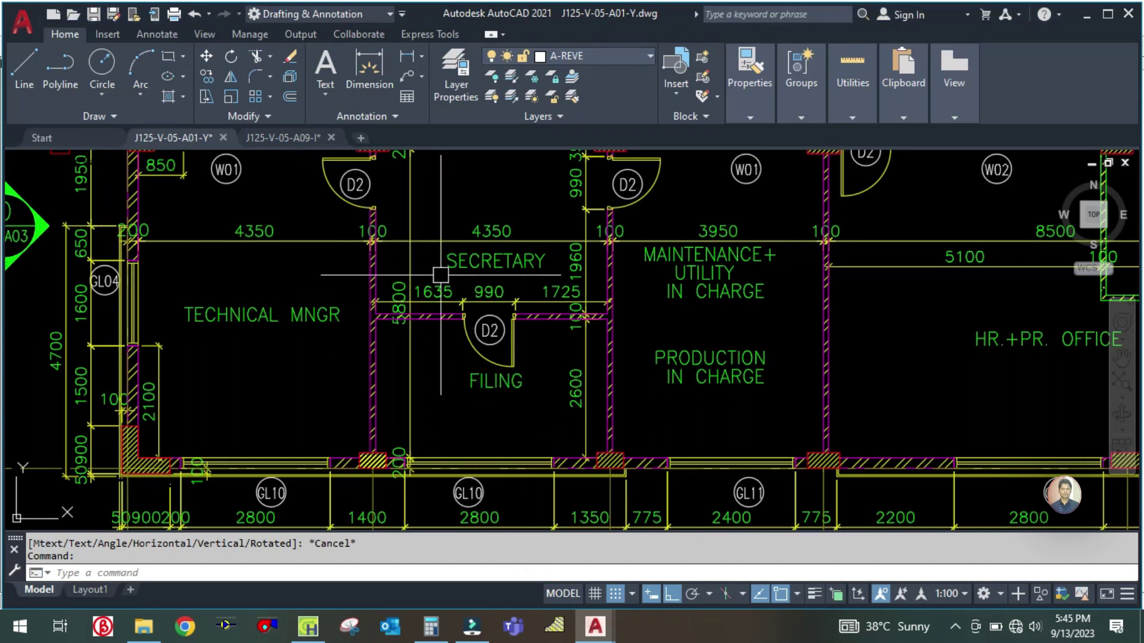
click(431, 626)
click(216, 303)
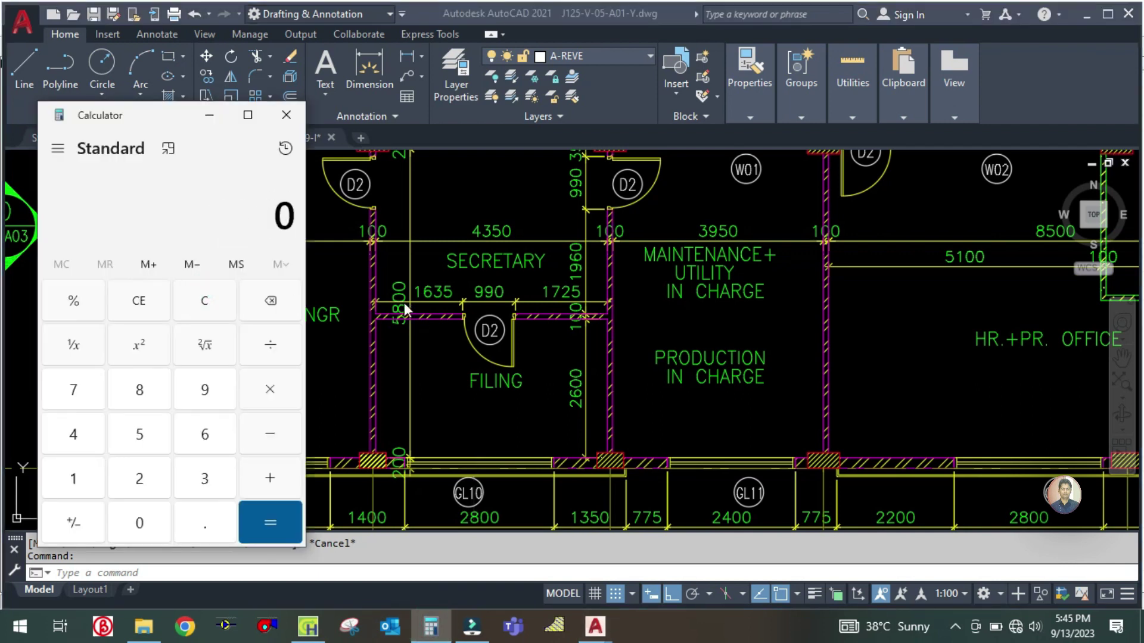
text(2.6)
text(*4)
text(.3)
key(Return)
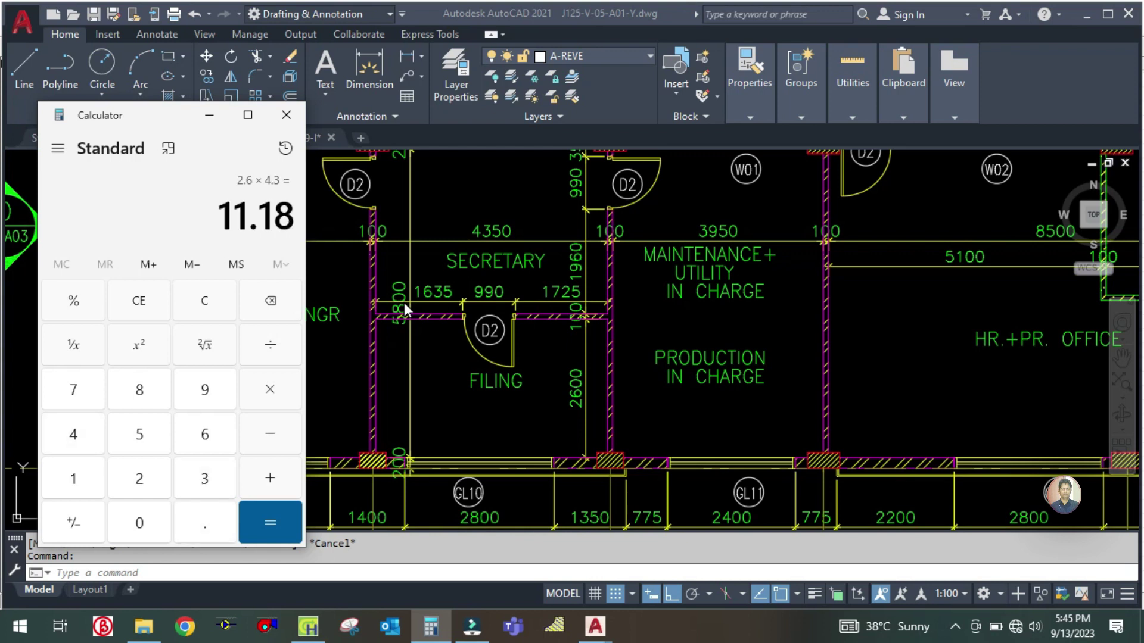
Step: Switch to HAP and set the GF-FILING floor area to 11.18 m²
click(308, 627)
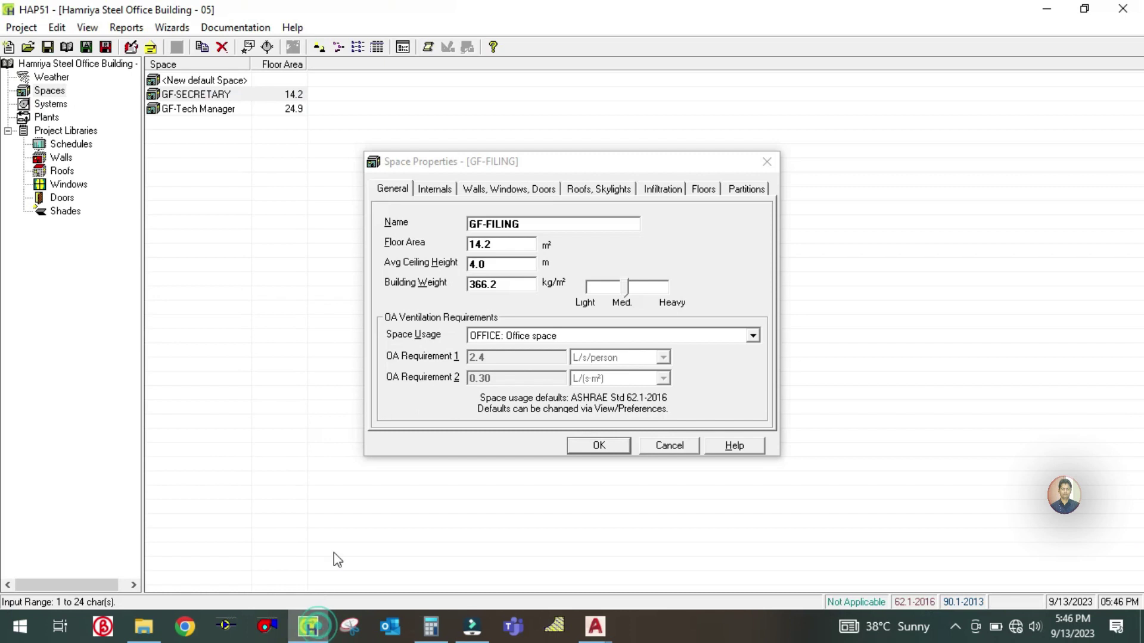
double_click(520, 245)
text(1)
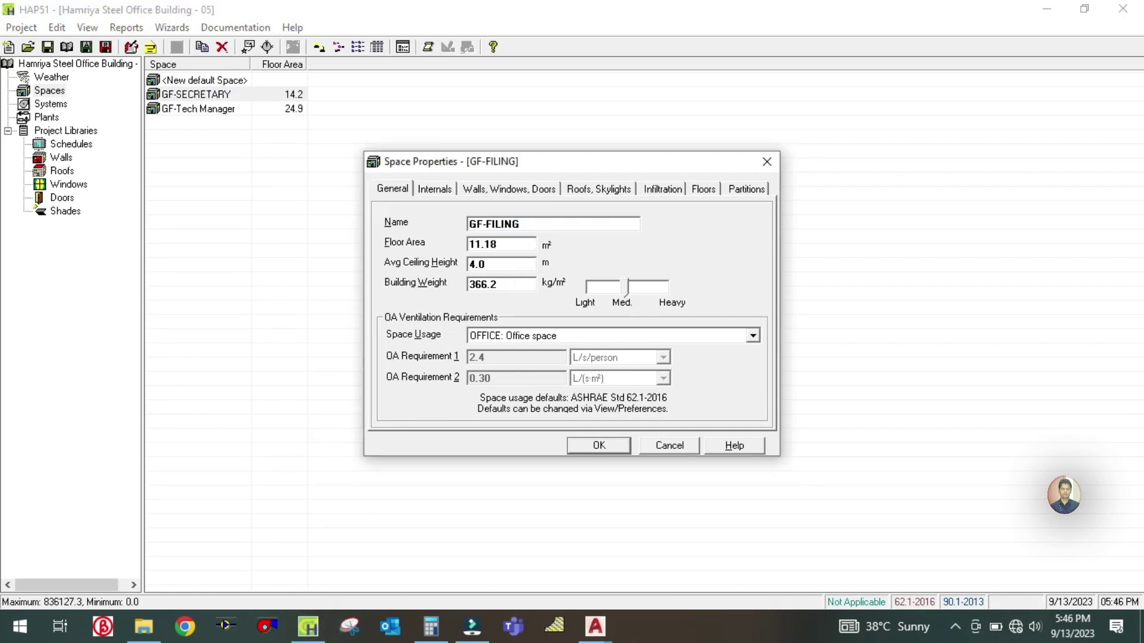
click(498, 265)
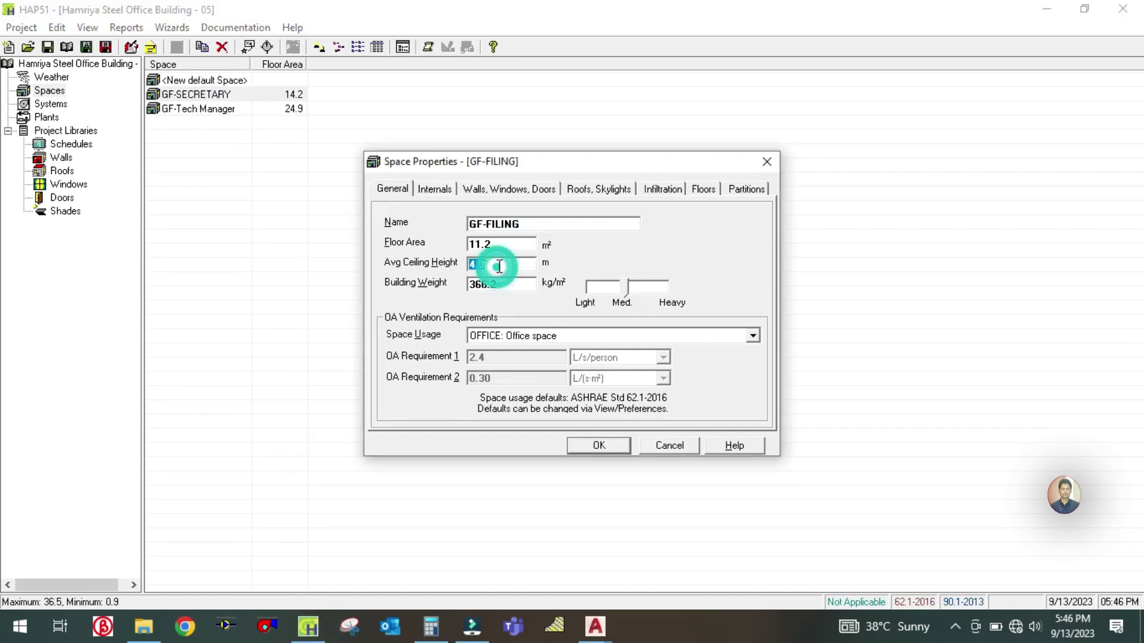
Step: Set the GF-FILING space usage to PUBLIC ASSEMBLY: Library for its outdoor-air ventilation requirements
click(567, 336)
scroll(571, 396, down, 5)
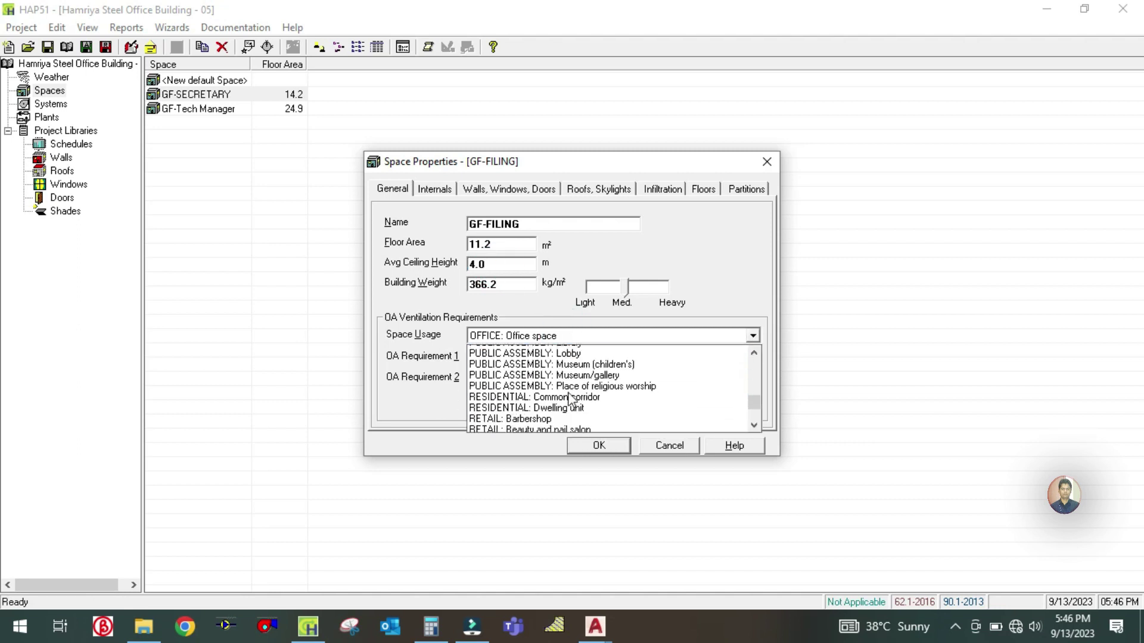
scroll(571, 399, down, 1)
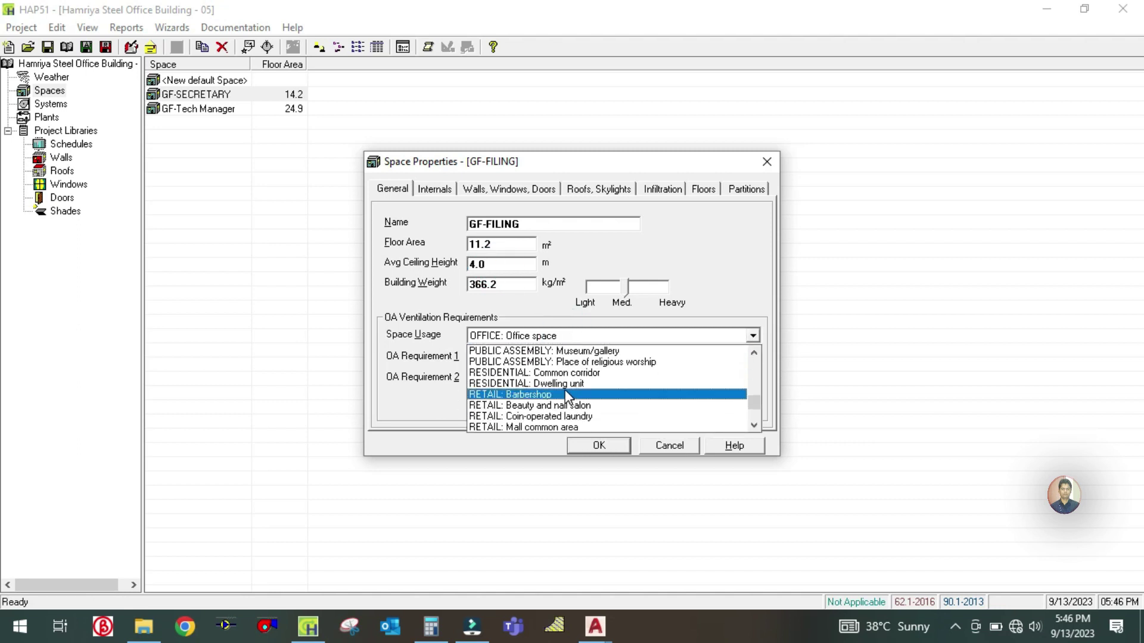
scroll(566, 395, up, 4)
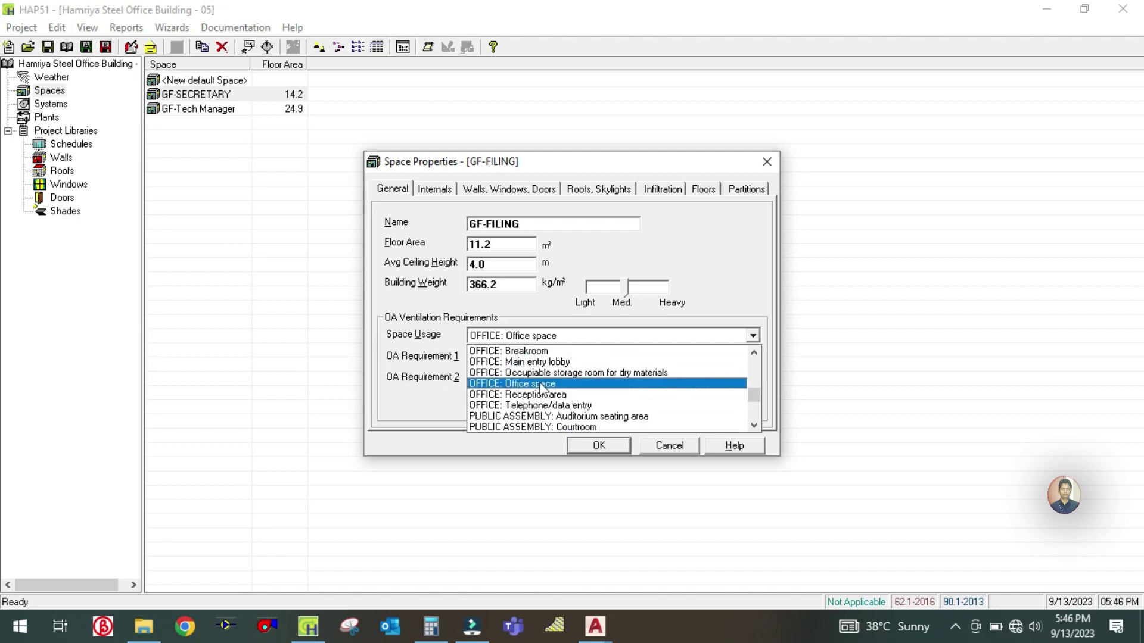
scroll(536, 391, up, 5)
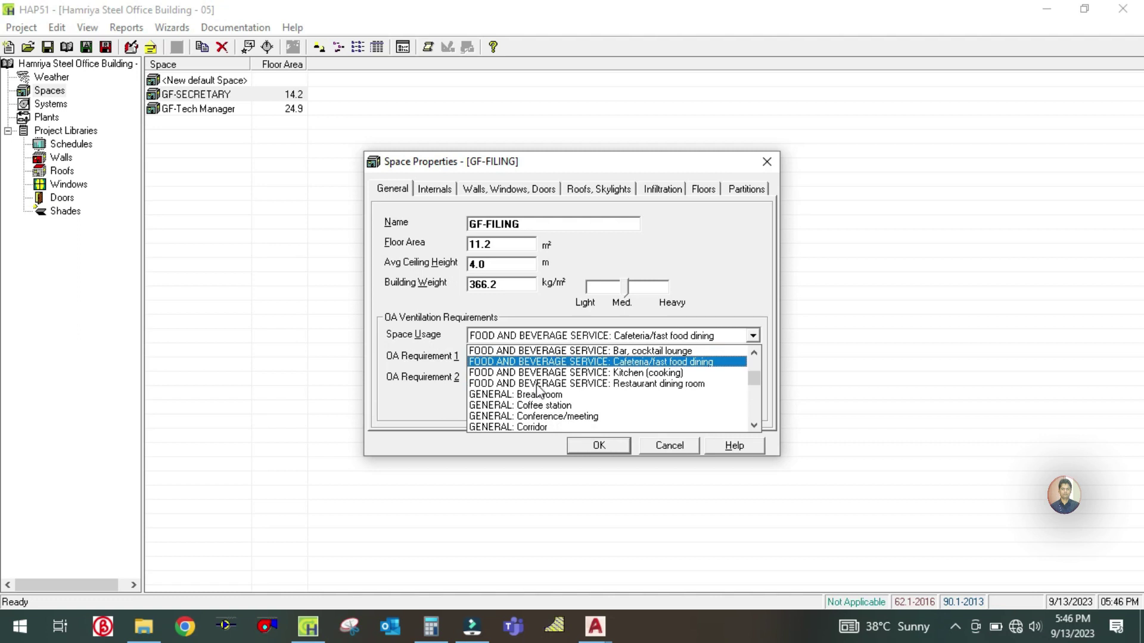
scroll(539, 391, up, 7)
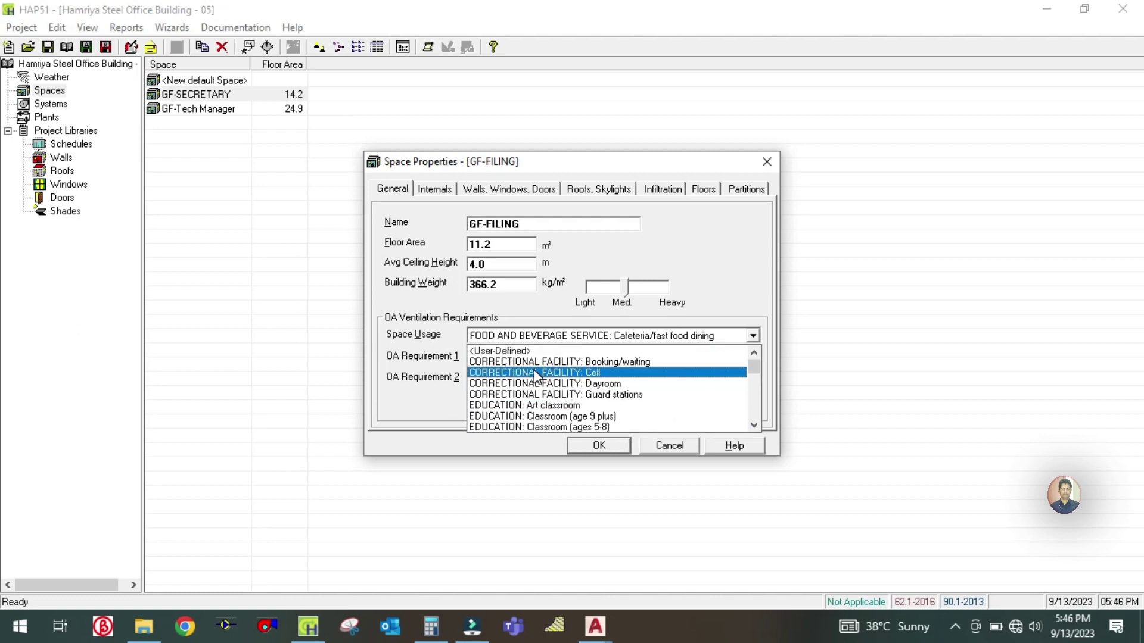
scroll(577, 404, down, 1)
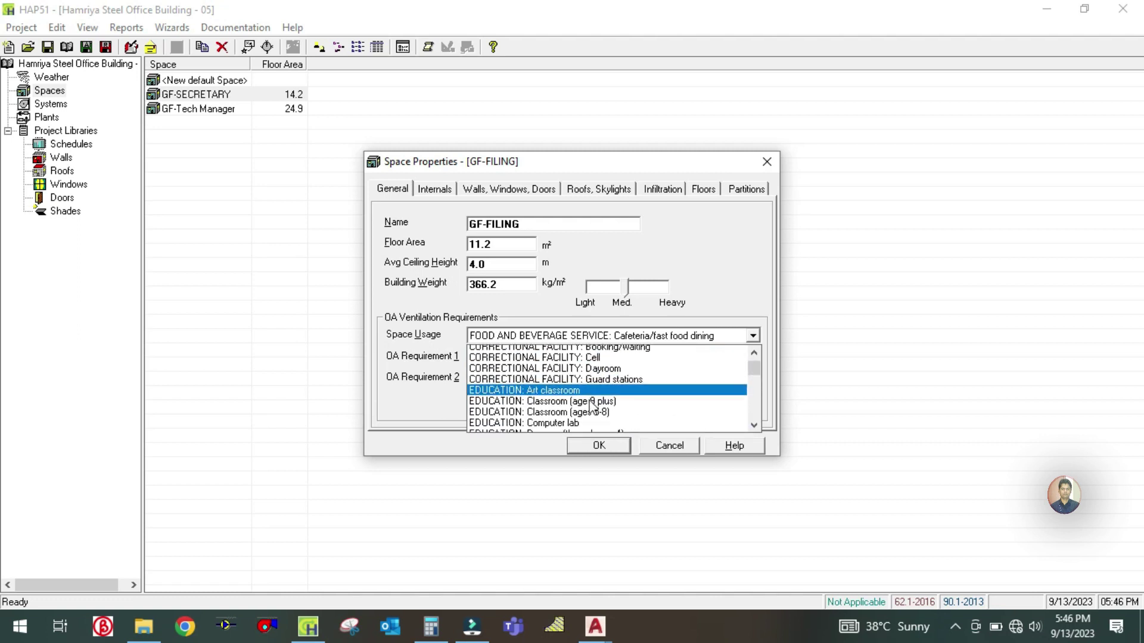
scroll(562, 398, down, 1)
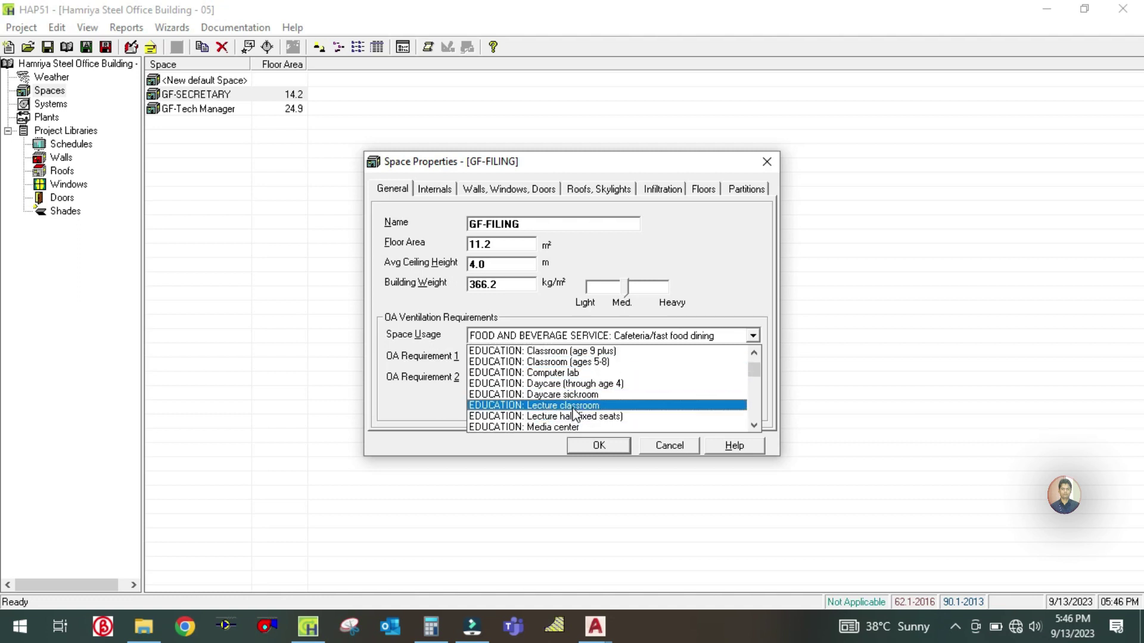
scroll(575, 408, down, 1)
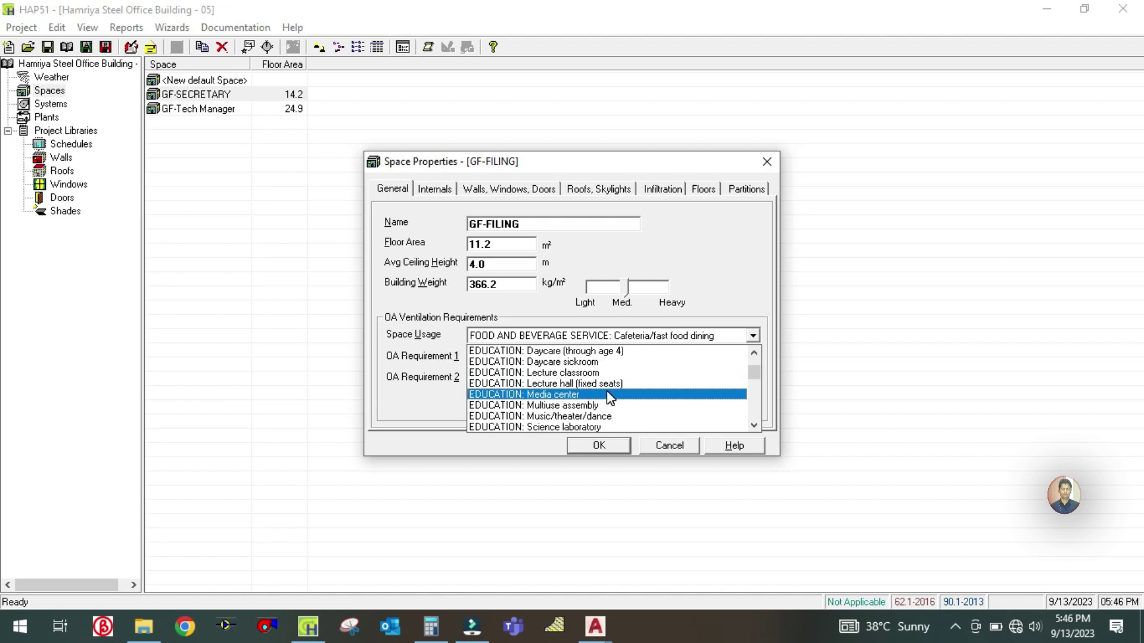
scroll(609, 398, down, 1)
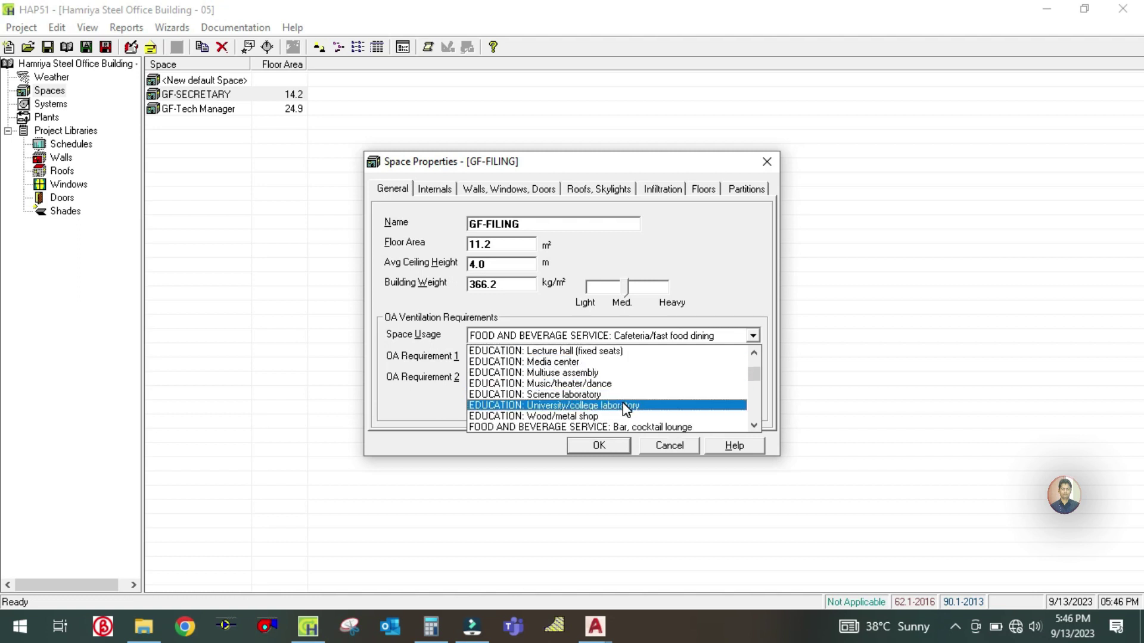
scroll(623, 408, down, 1)
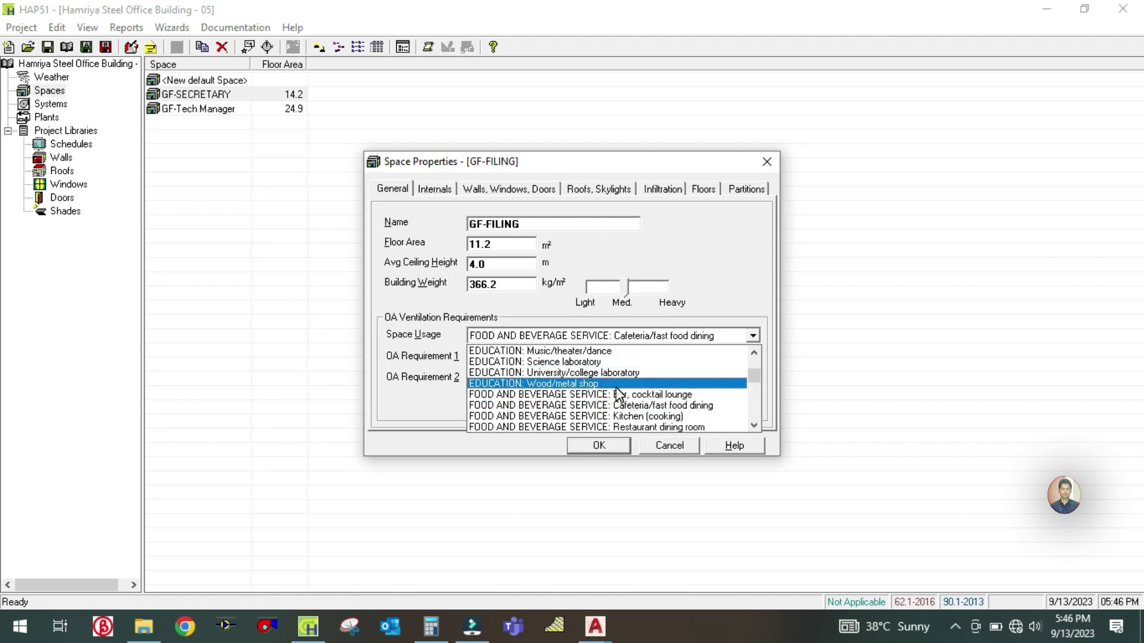
scroll(619, 394, down, 1)
scroll(583, 399, down, 1)
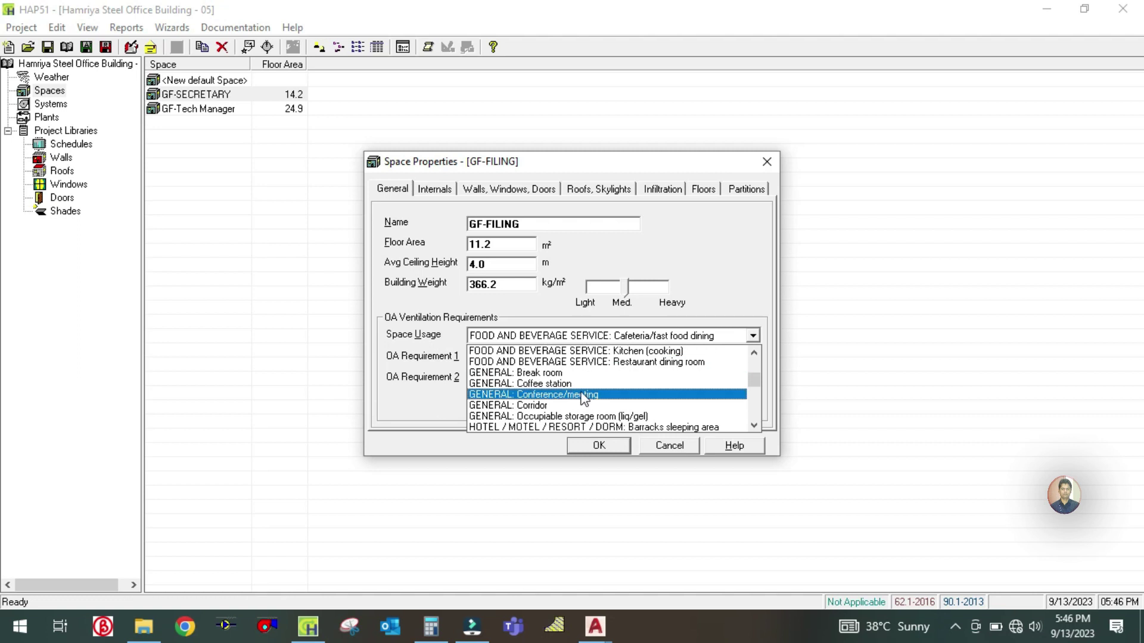
scroll(585, 373, down, 1)
scroll(597, 388, down, 9)
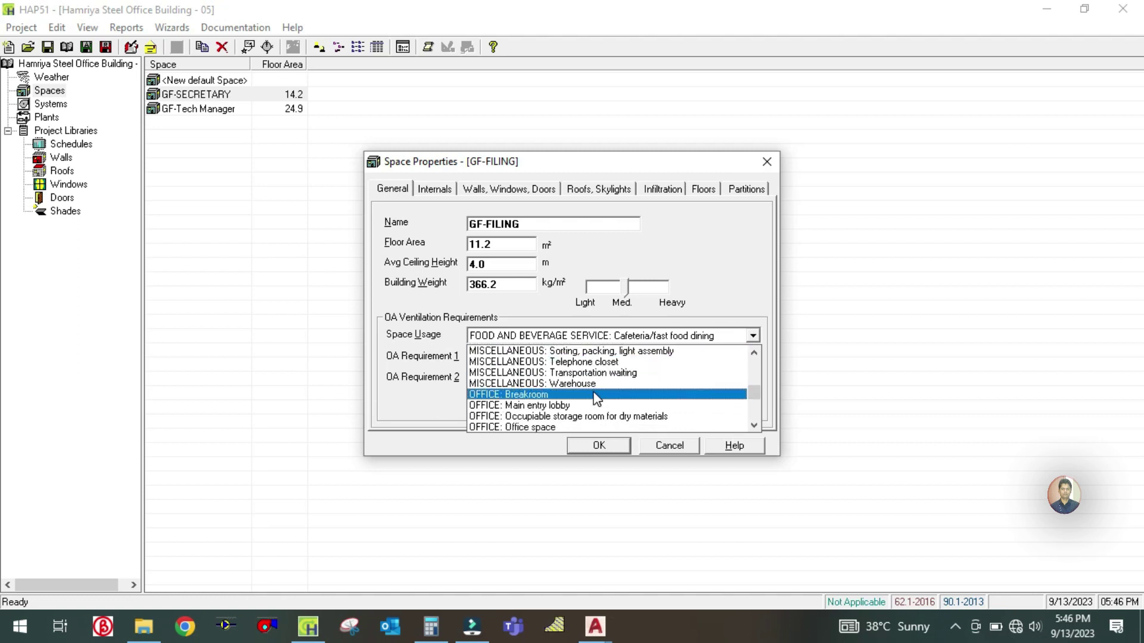
scroll(596, 399, up, 4)
scroll(635, 395, down, 3)
scroll(635, 395, down, 1)
scroll(614, 397, down, 1)
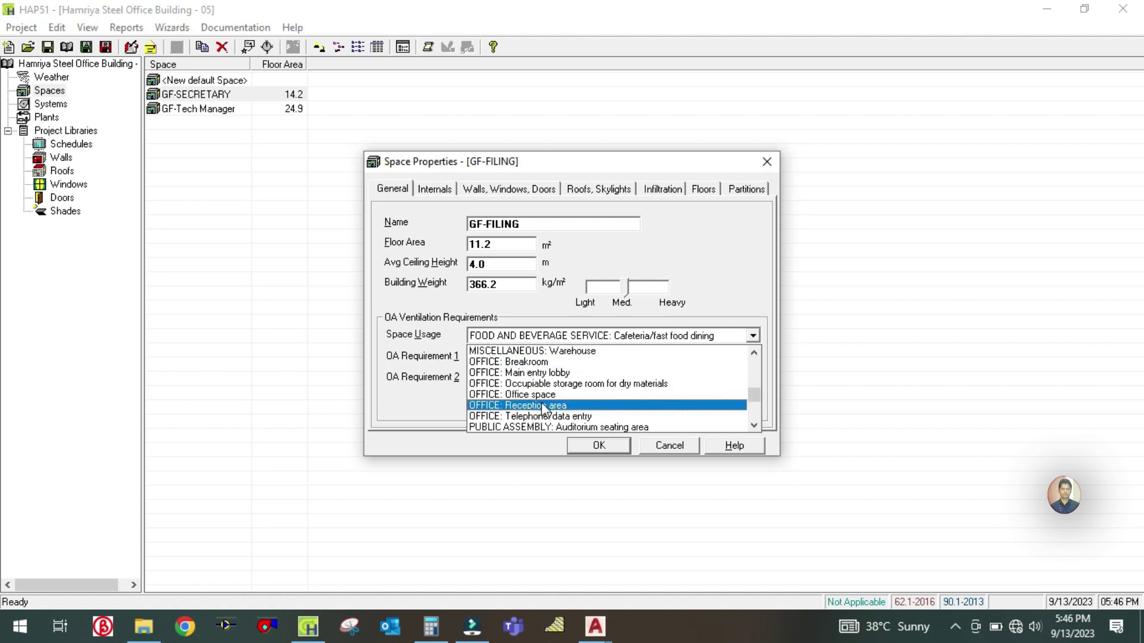
scroll(564, 408, down, 1)
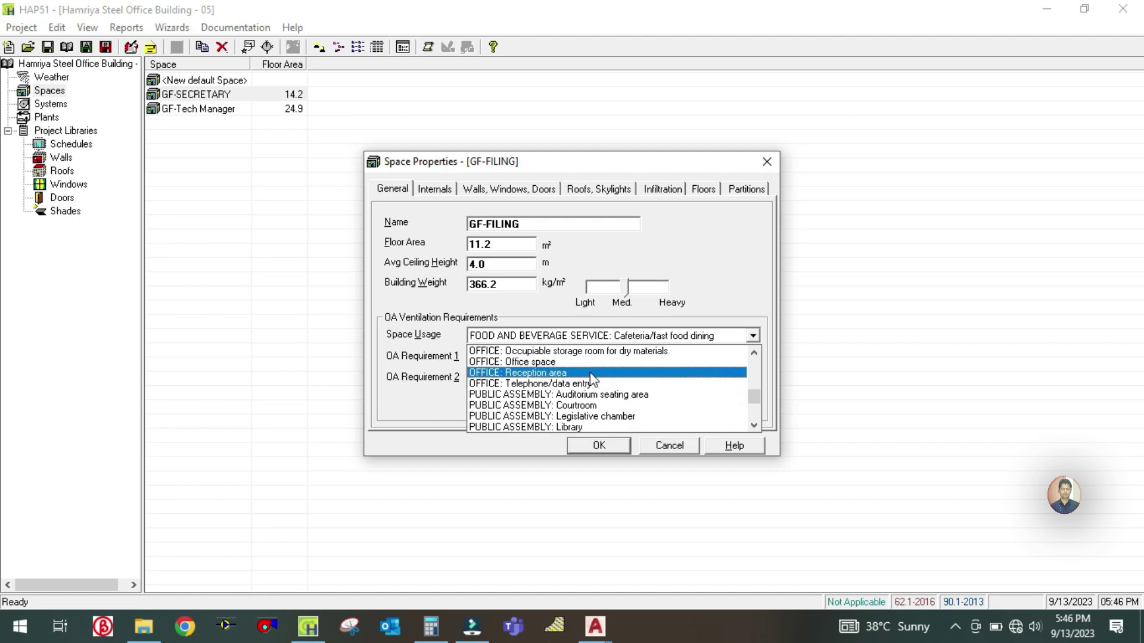
click(575, 427)
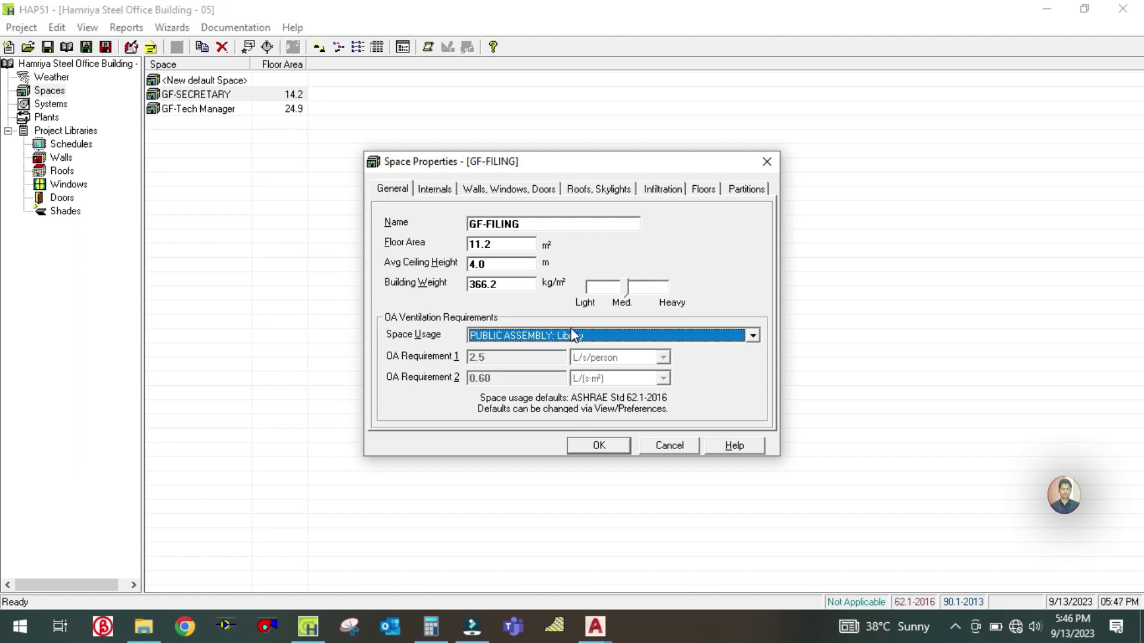
Step: Check the Filing room's furniture layout in AutoCAD's J125-V-05-A09-I plan, then switch to HAP and set the GF-FILING occupancy to 0 people
click(438, 189)
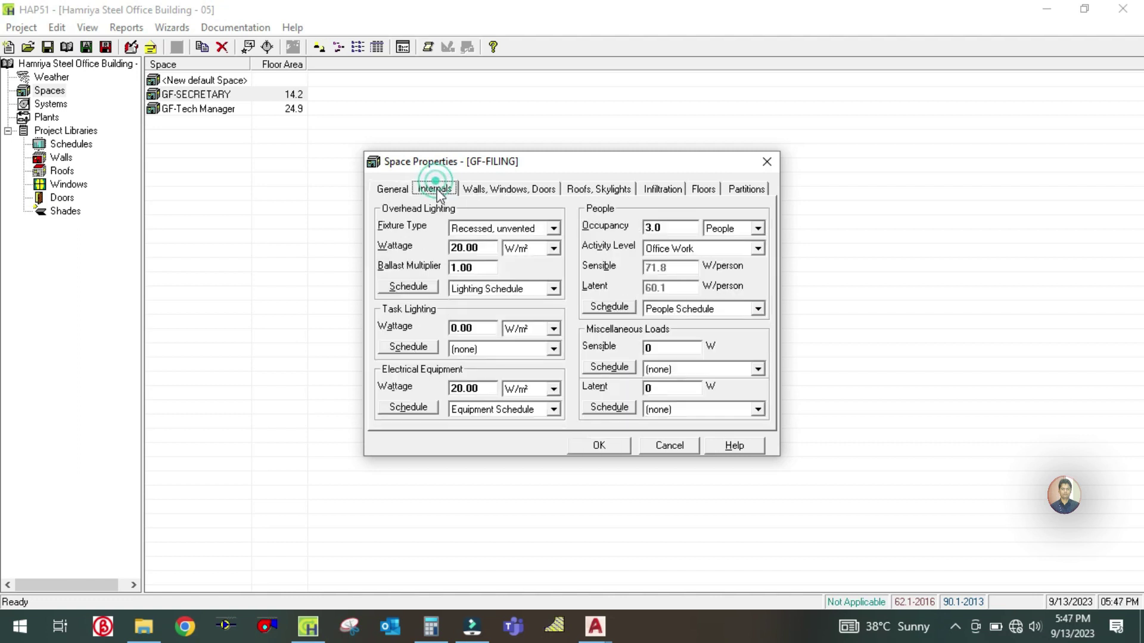
double_click(474, 248)
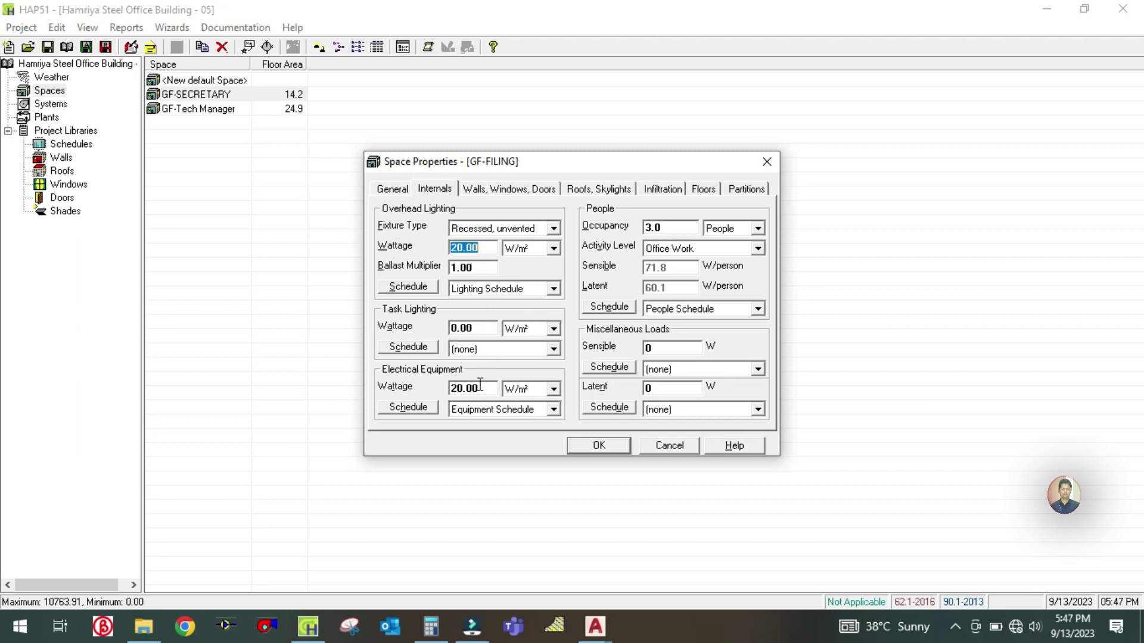
click(682, 228)
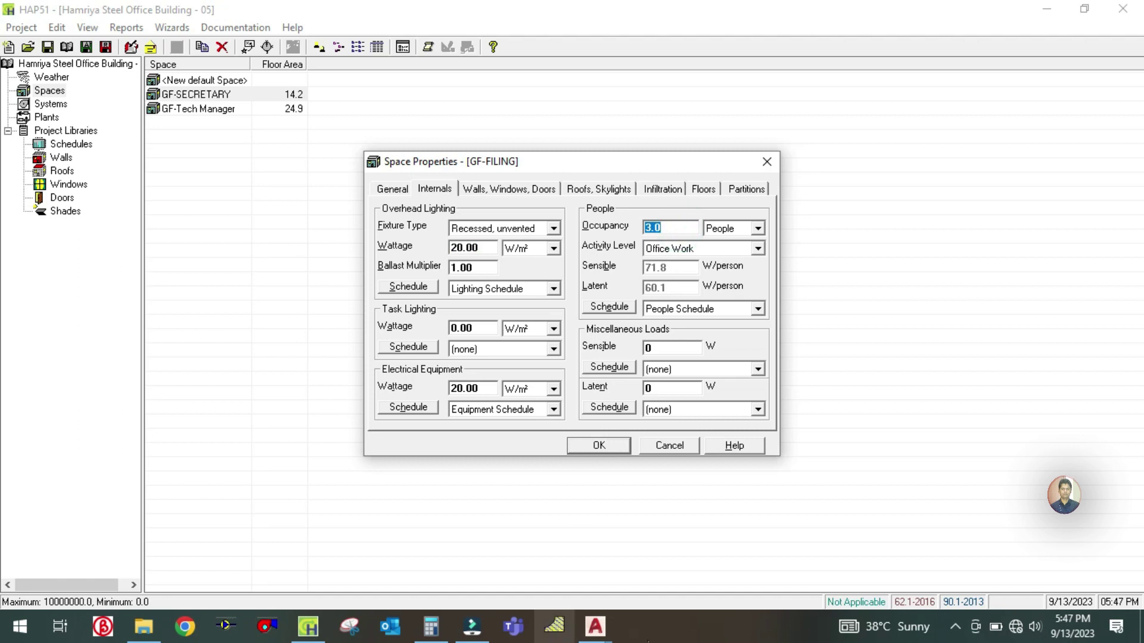
click(596, 629)
click(646, 563)
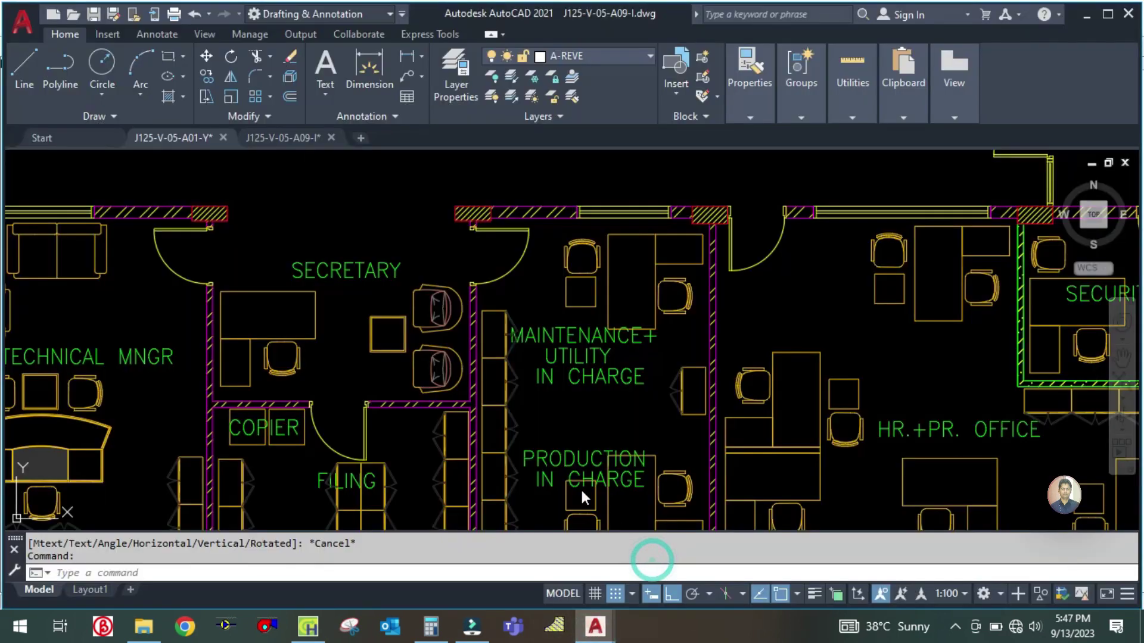
scroll(503, 309, up, 4)
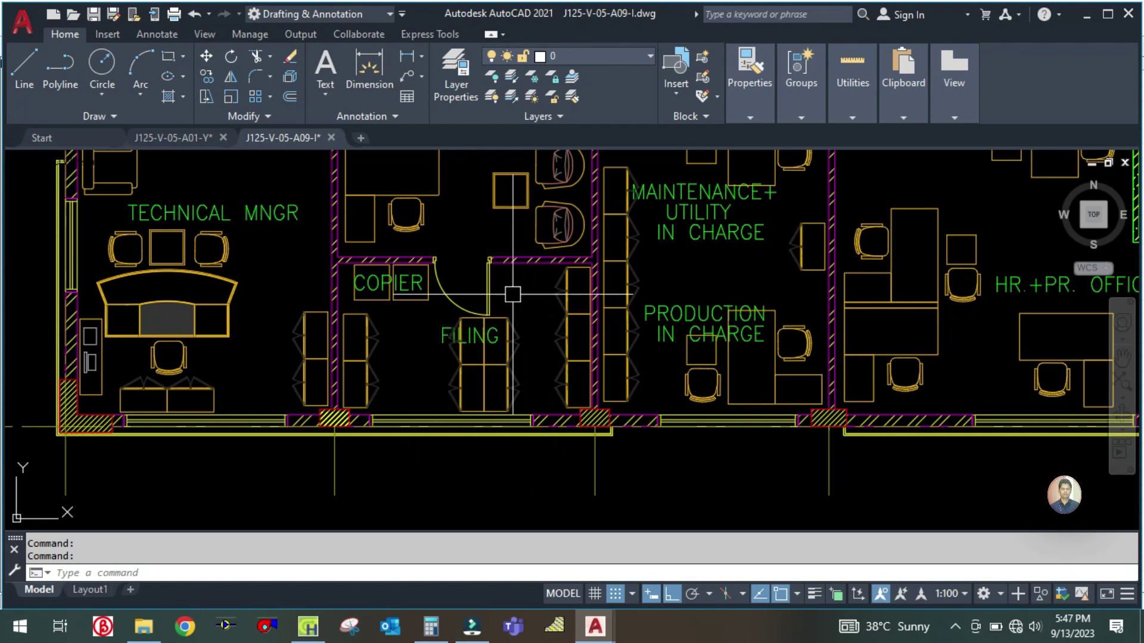
click(308, 626)
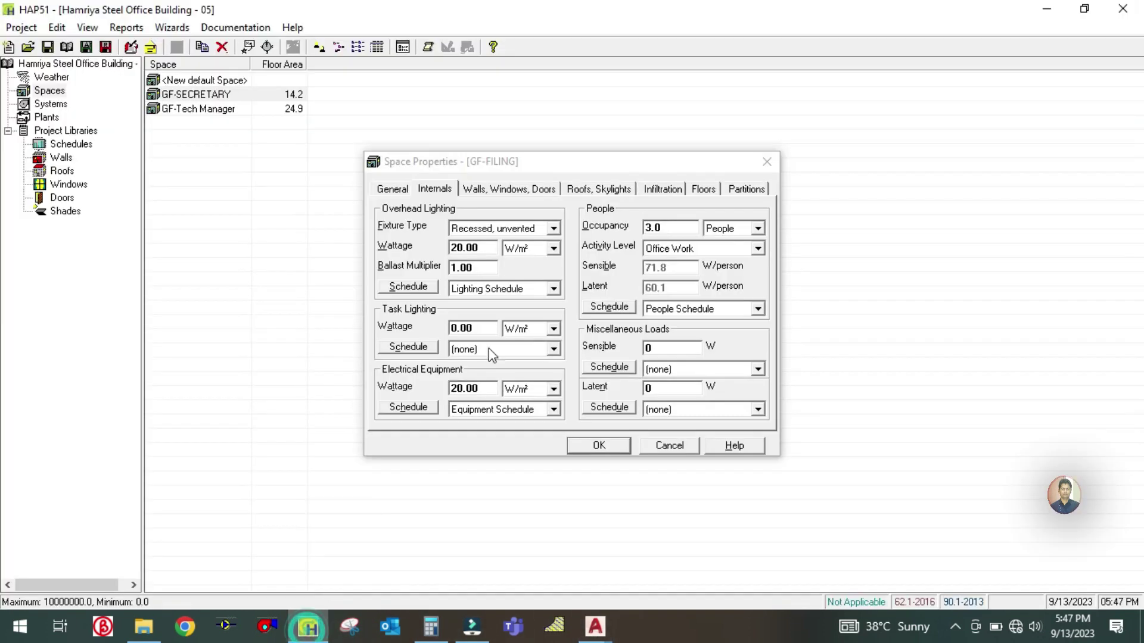
click(664, 230)
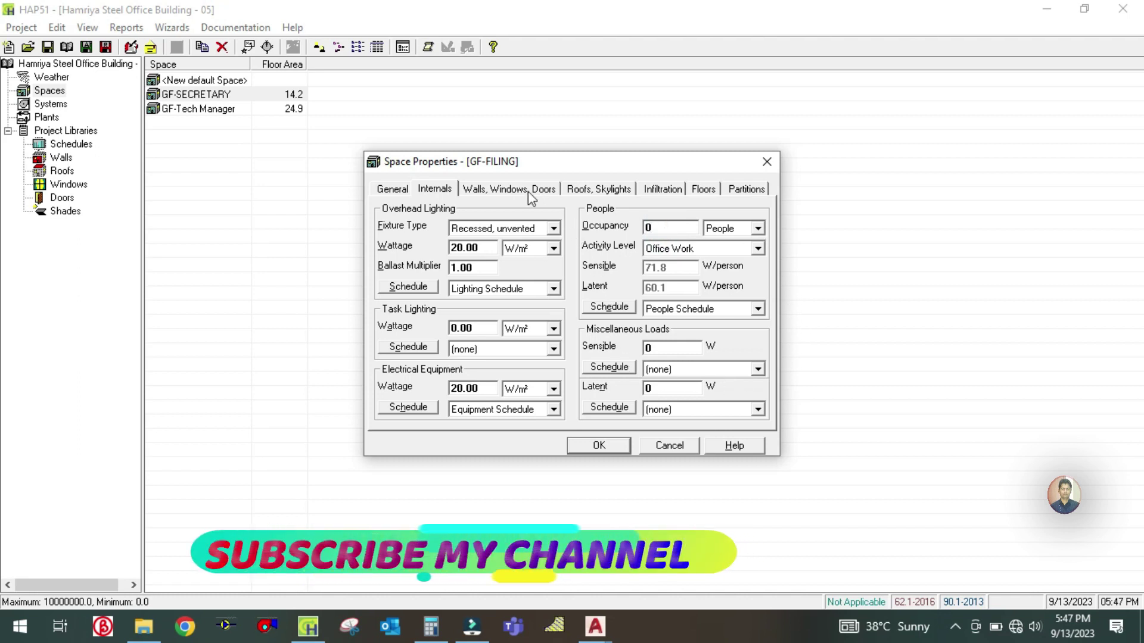
Step: Set the first wall exposure of GF-FILING to S
click(505, 185)
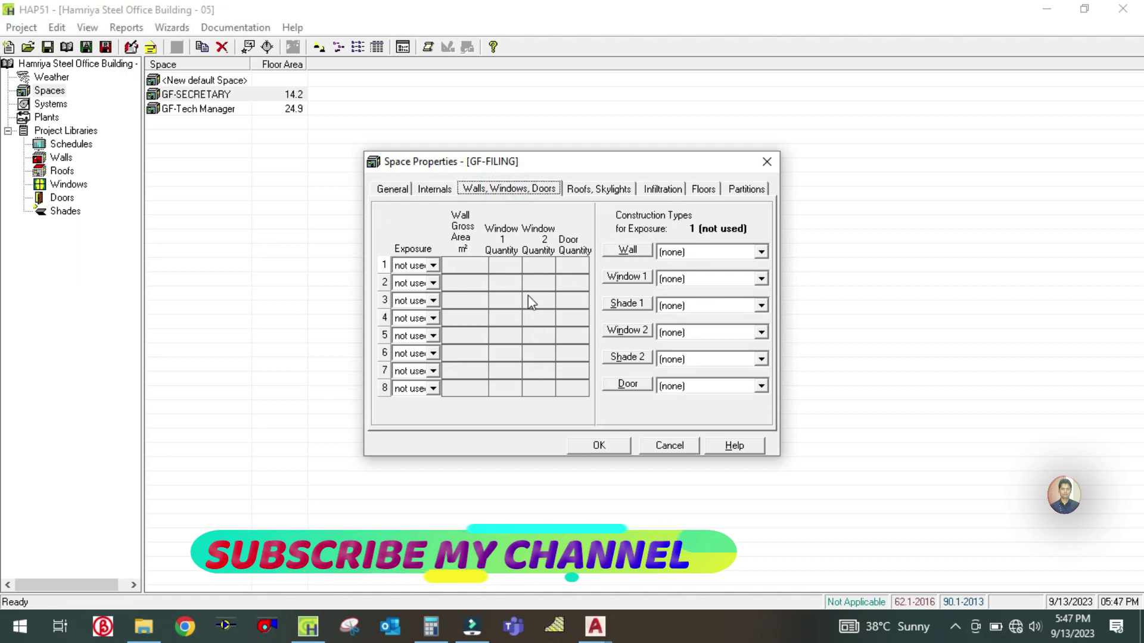
click(433, 265)
scroll(410, 315, down, 3)
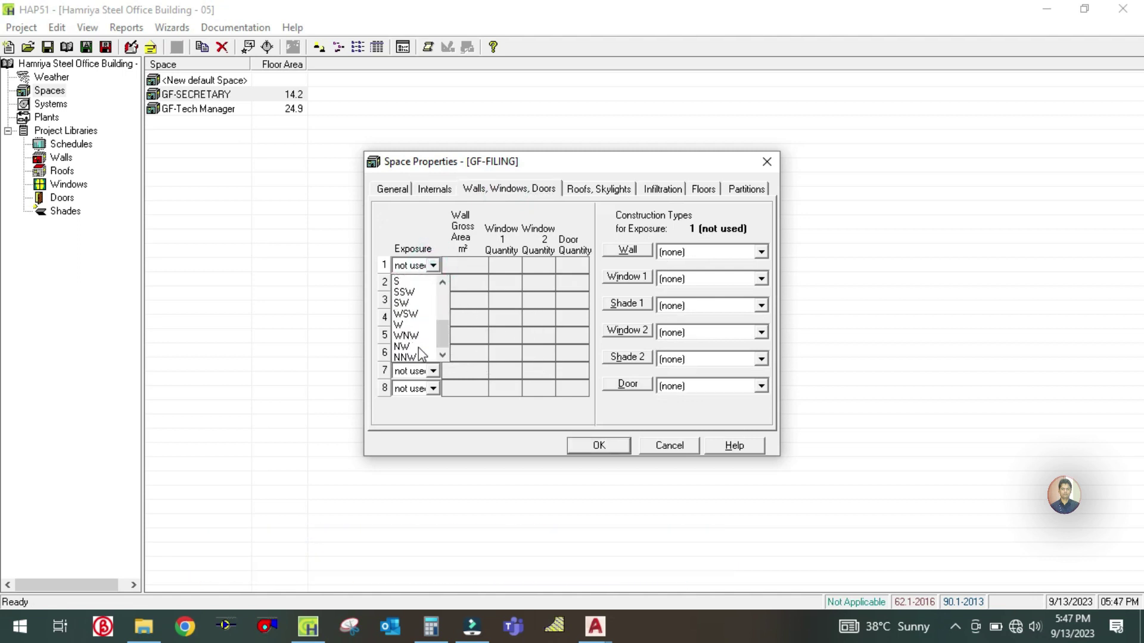
click(402, 281)
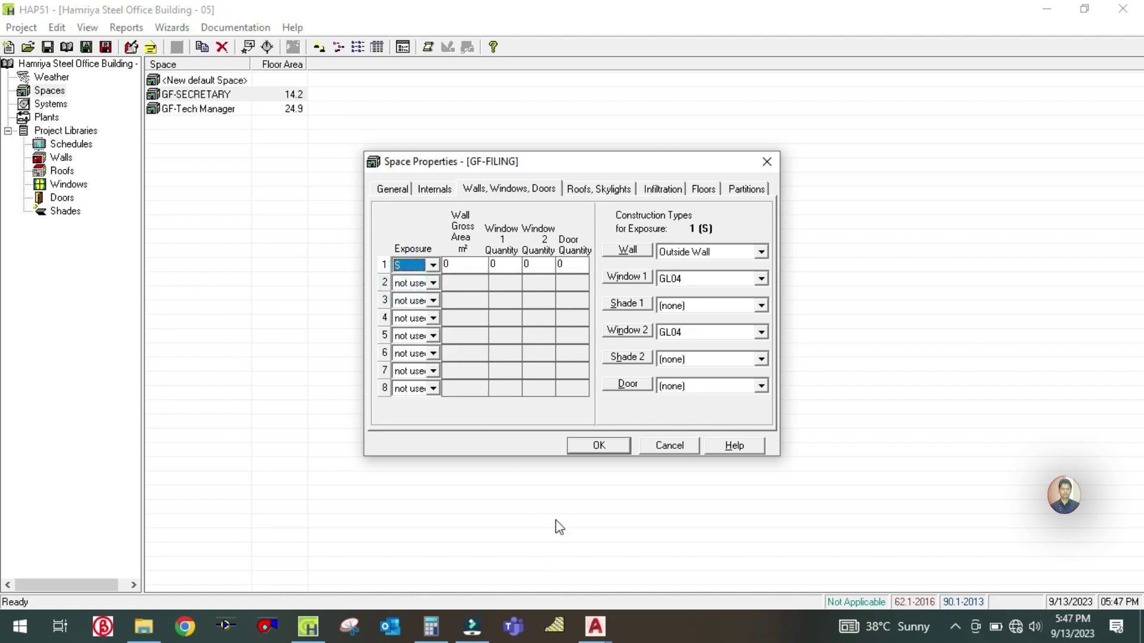
Step: Switch to AutoCAD's J125-V-05-A01-Y plan and measure the inside width of the Filing room along its outside wall with a linear dimension
mouse_move(594, 625)
click(511, 552)
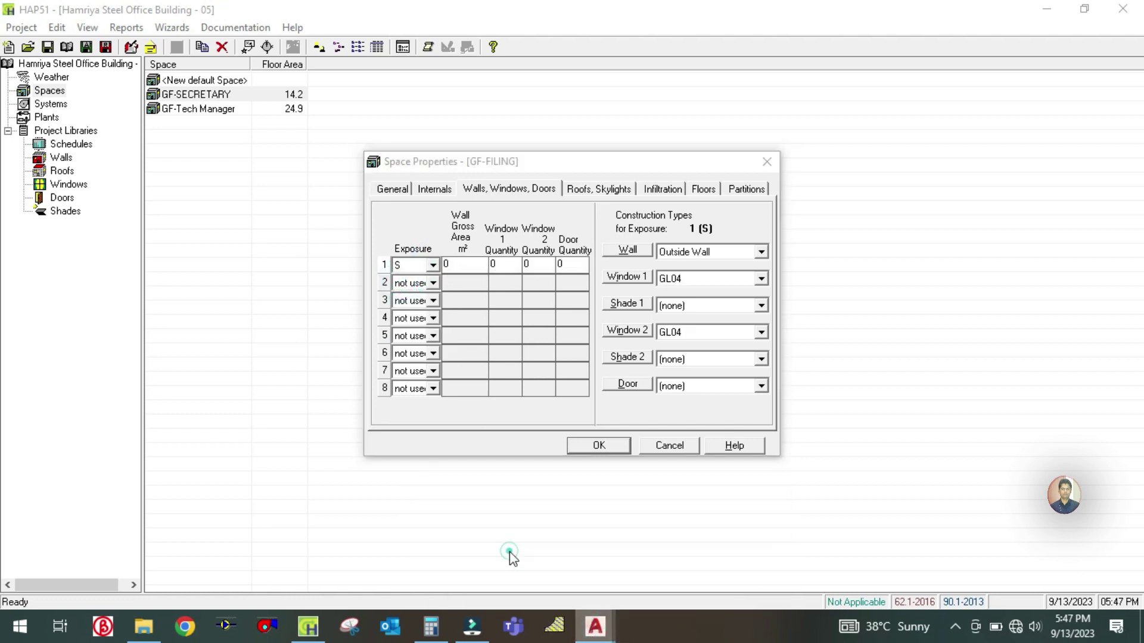
scroll(520, 379, down, 2)
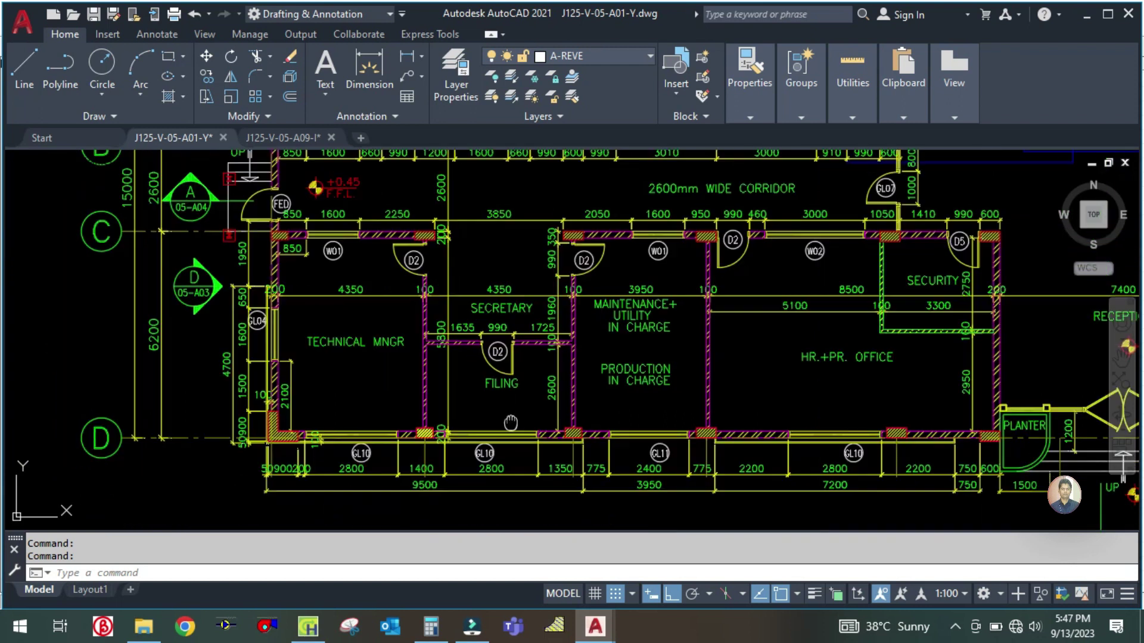
scroll(519, 379, up, 3)
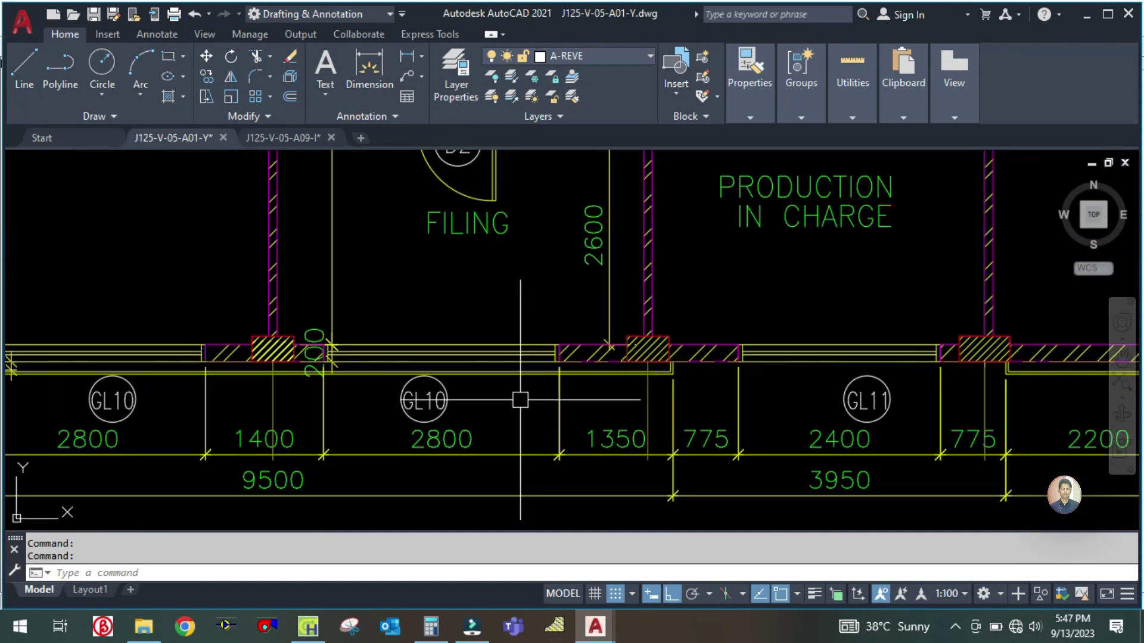
text(LI)
key(Return)
click(275, 319)
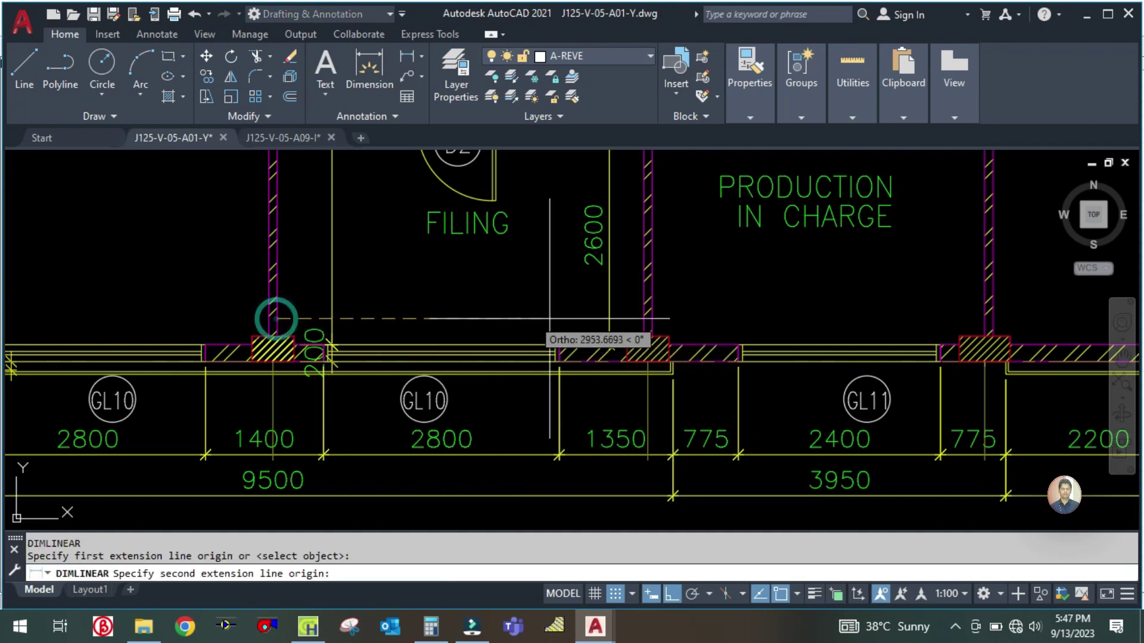
click(642, 319)
key(Escape)
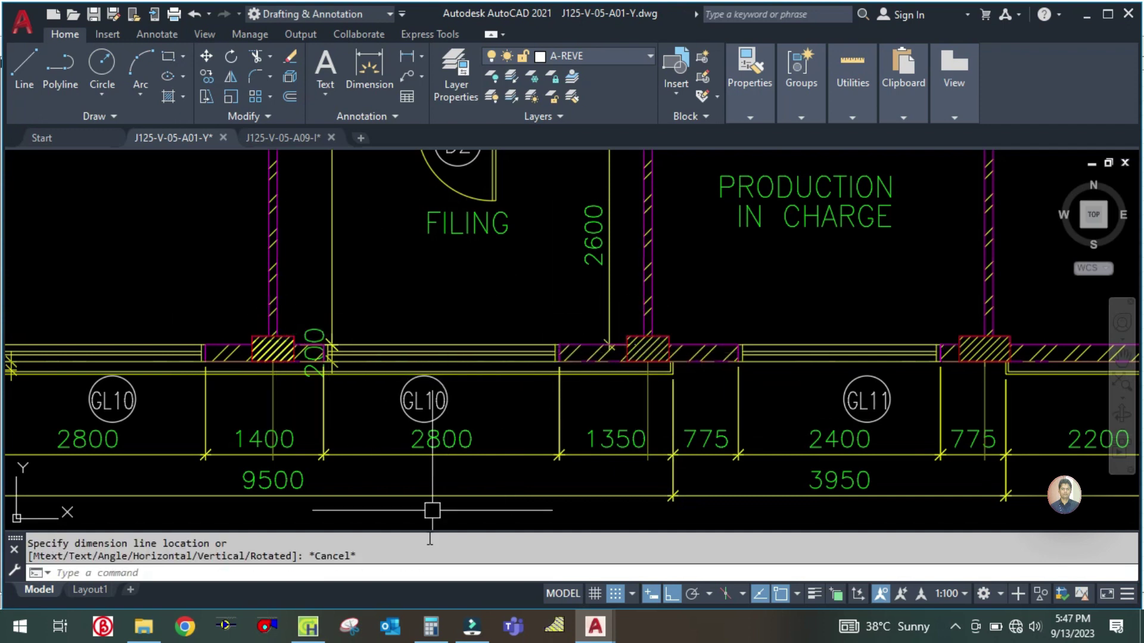
Step: Calculate 4.3 × 4 in Calculator, then switch to HAP and set the S exposure's wall gross area to 17.2 m² and Window 1 quantity to 1
click(430, 626)
click(213, 299)
text(4.3 × 4)
key(Return)
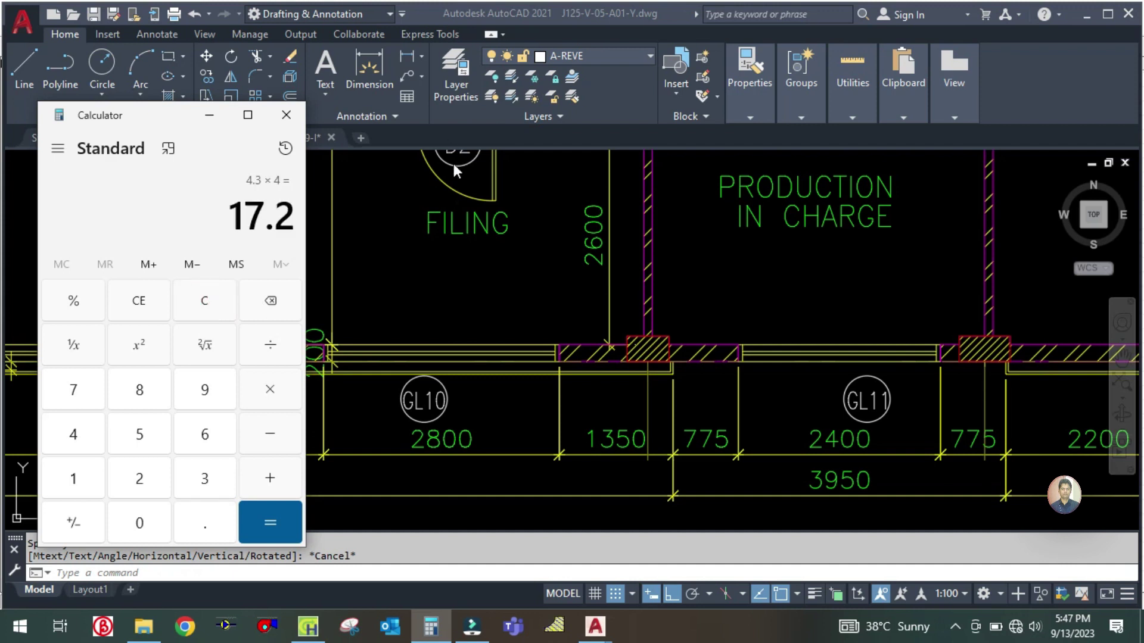
key(alt+Tab)
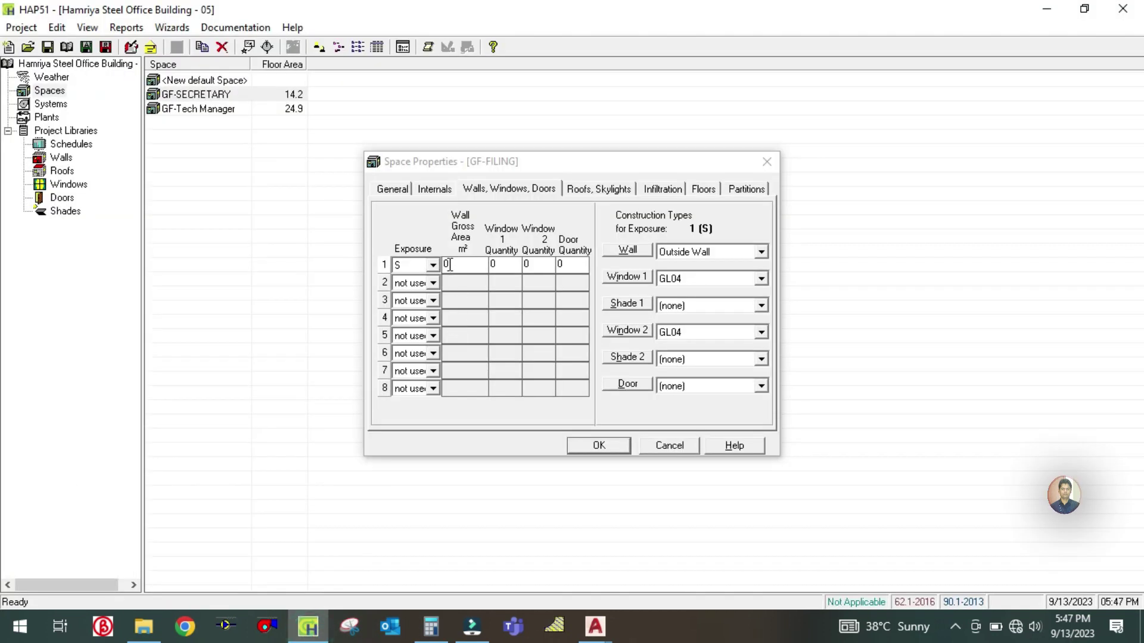
click(450, 264)
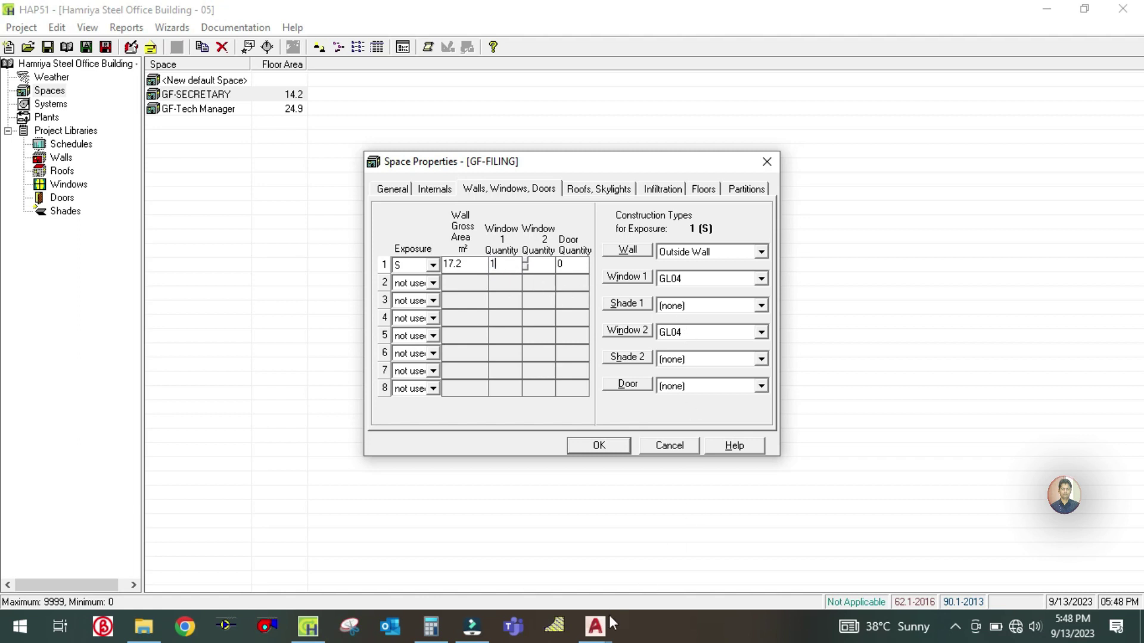
Step: Check the Filing room's window tag in AutoCAD, then switch to HAP and set Window 1 to GL10 and Window 2 to (none)
mouse_move(611, 623)
click(513, 563)
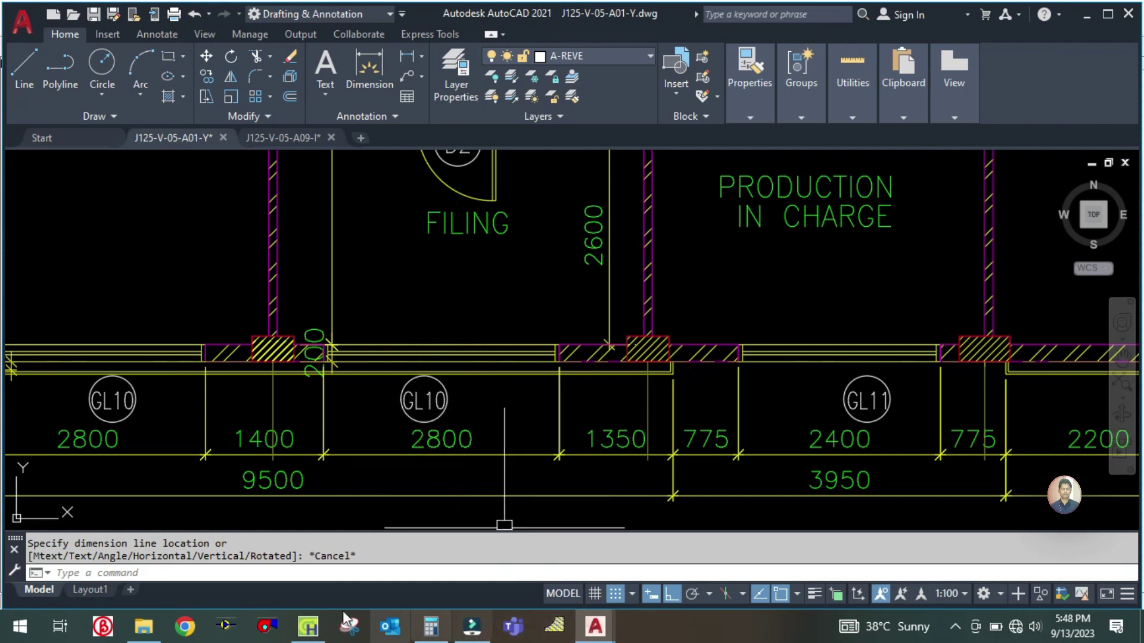
click(308, 625)
click(683, 277)
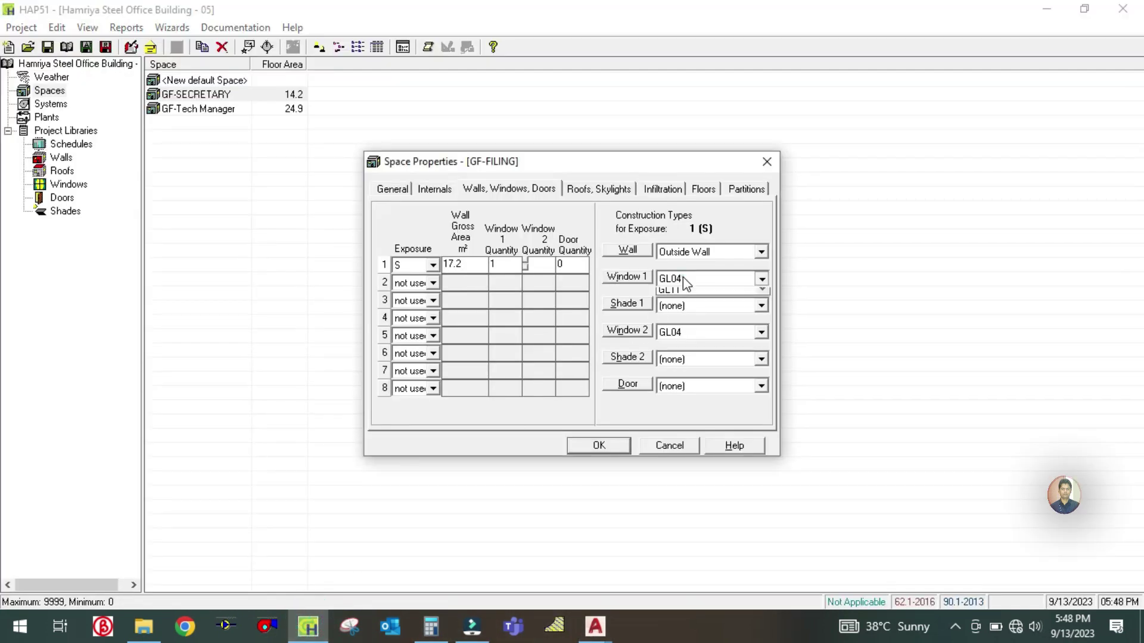
click(685, 365)
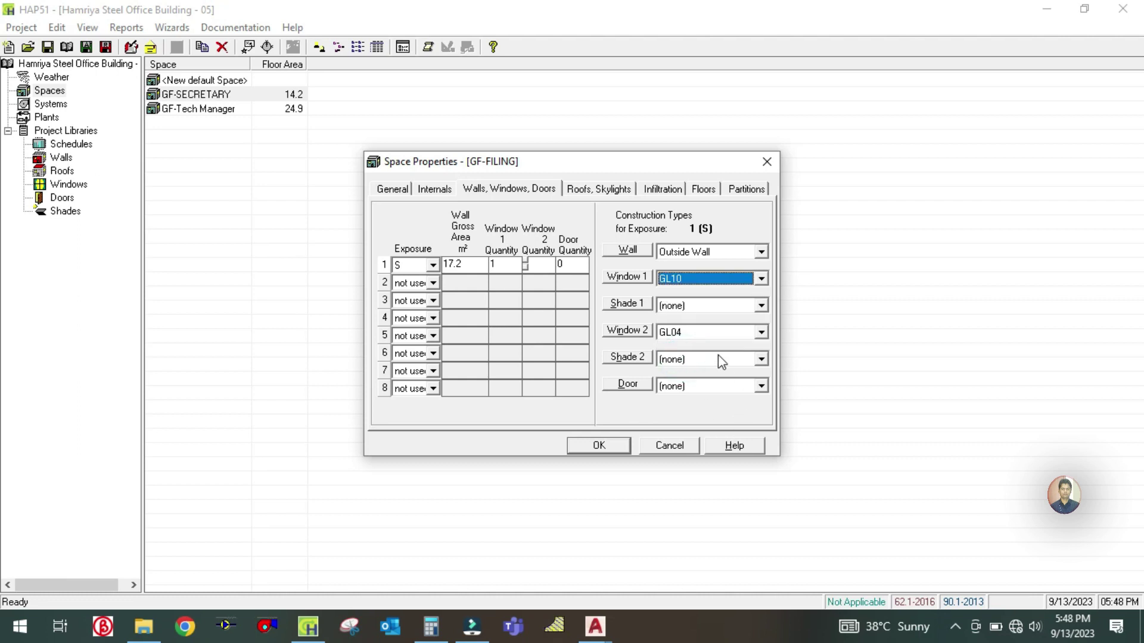
click(715, 334)
scroll(700, 369, up, 2)
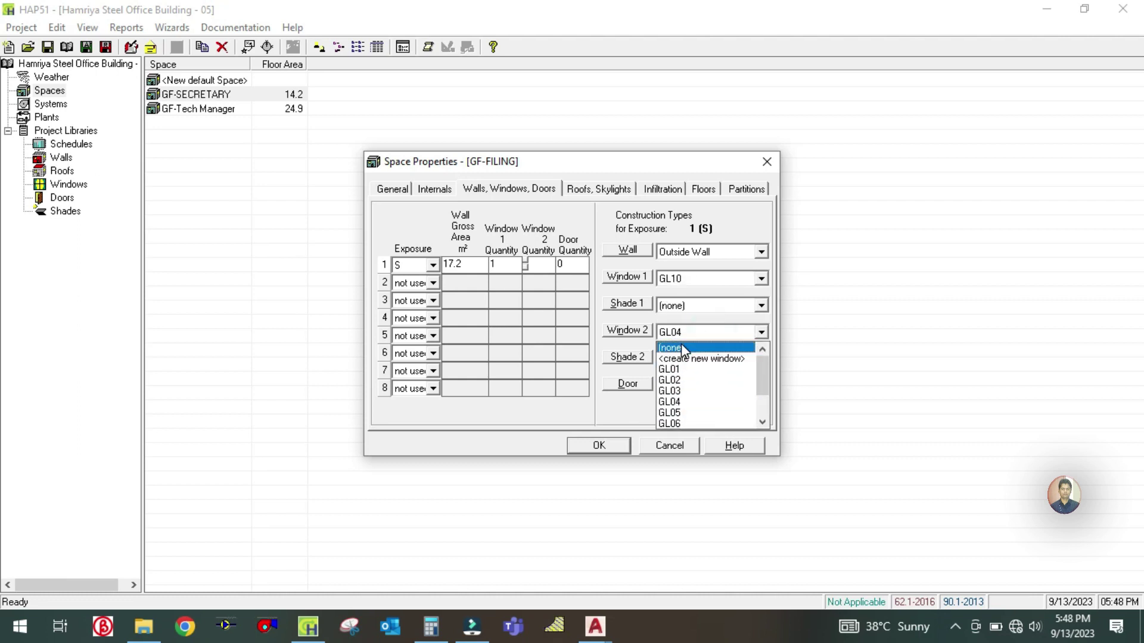
click(682, 348)
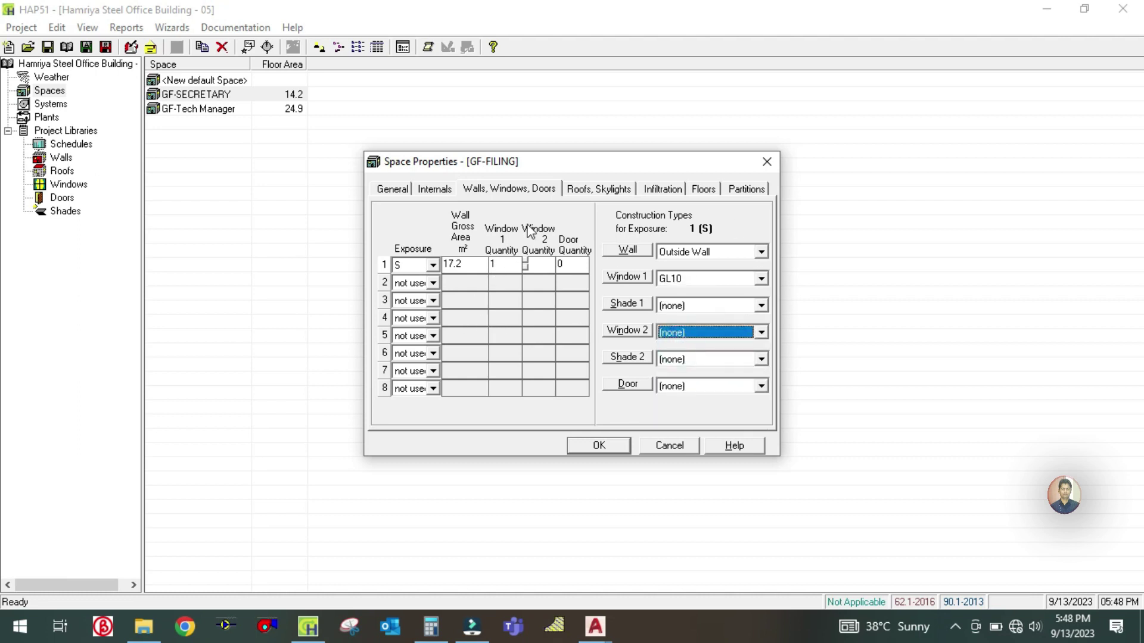
Step: Check GF-FILING's general floor area and set its H exposure's roof gross area to 11.2 m²
click(590, 189)
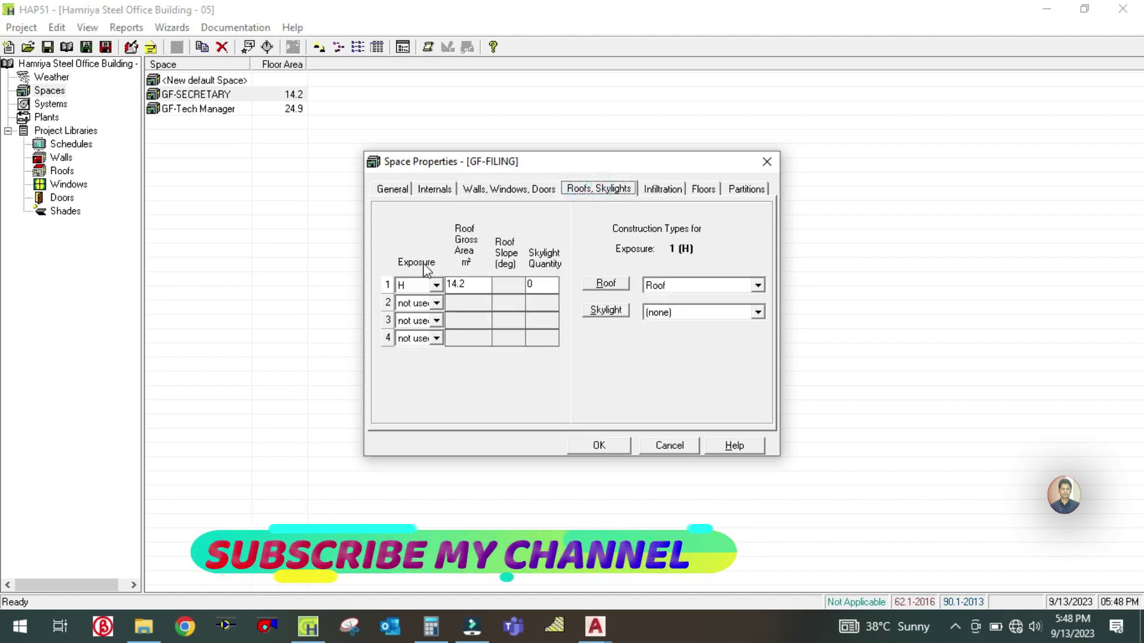
click(387, 191)
click(523, 244)
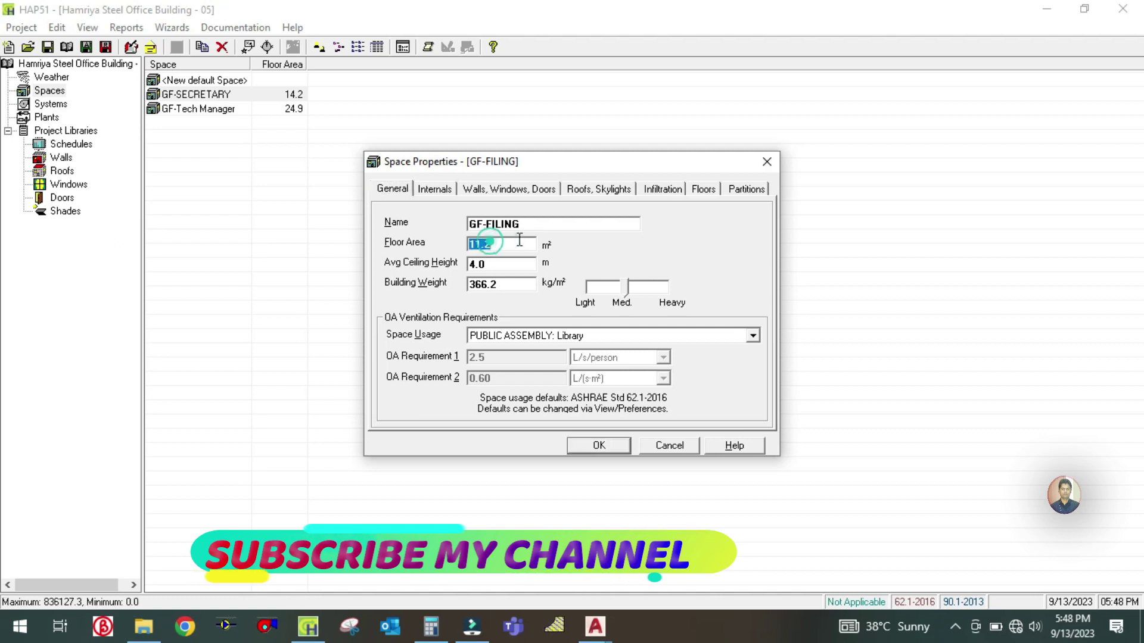
click(620, 192)
click(478, 285)
text(11.2)
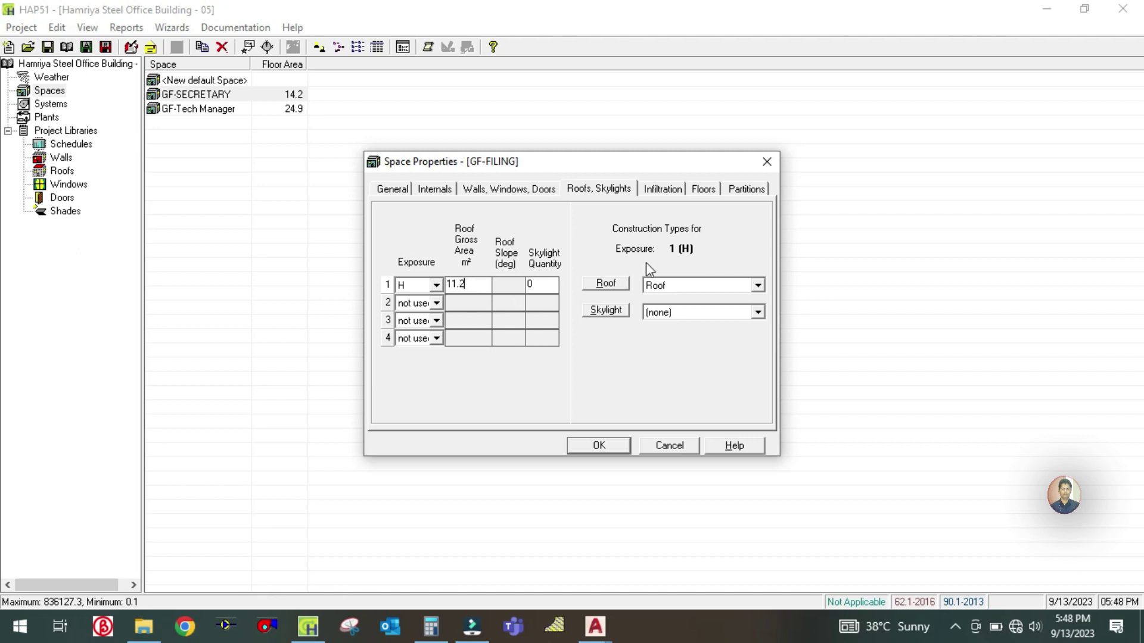
Step: Set GF-FILING's slab-on-grade floor area to 11.2 m², review its partitions, and save the space
click(663, 190)
click(703, 191)
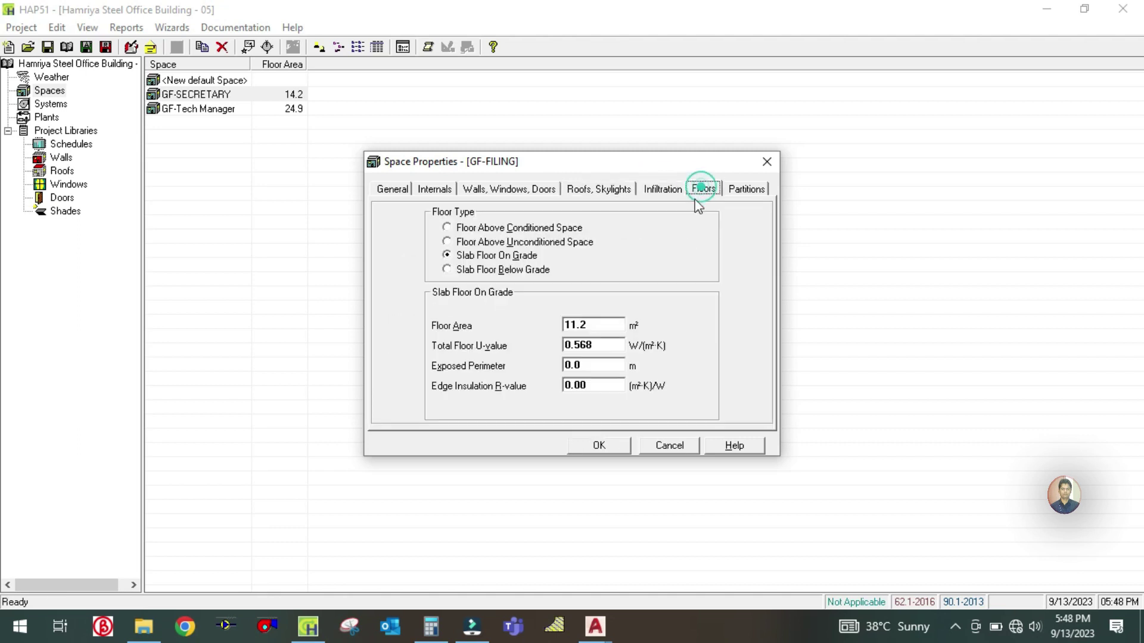
click(593, 326)
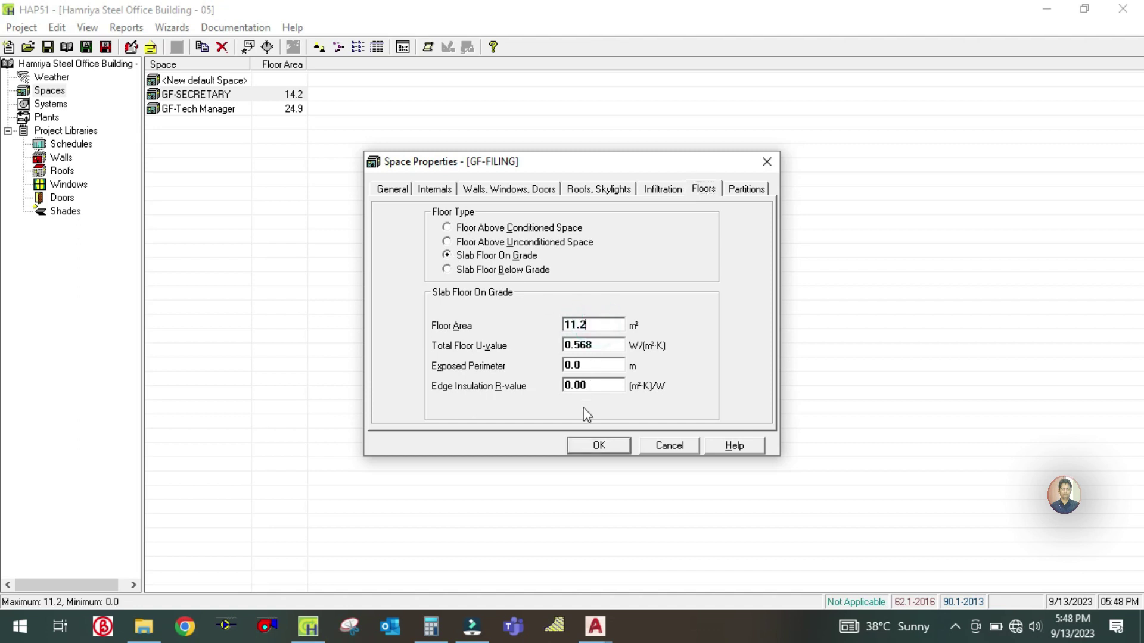
click(743, 197)
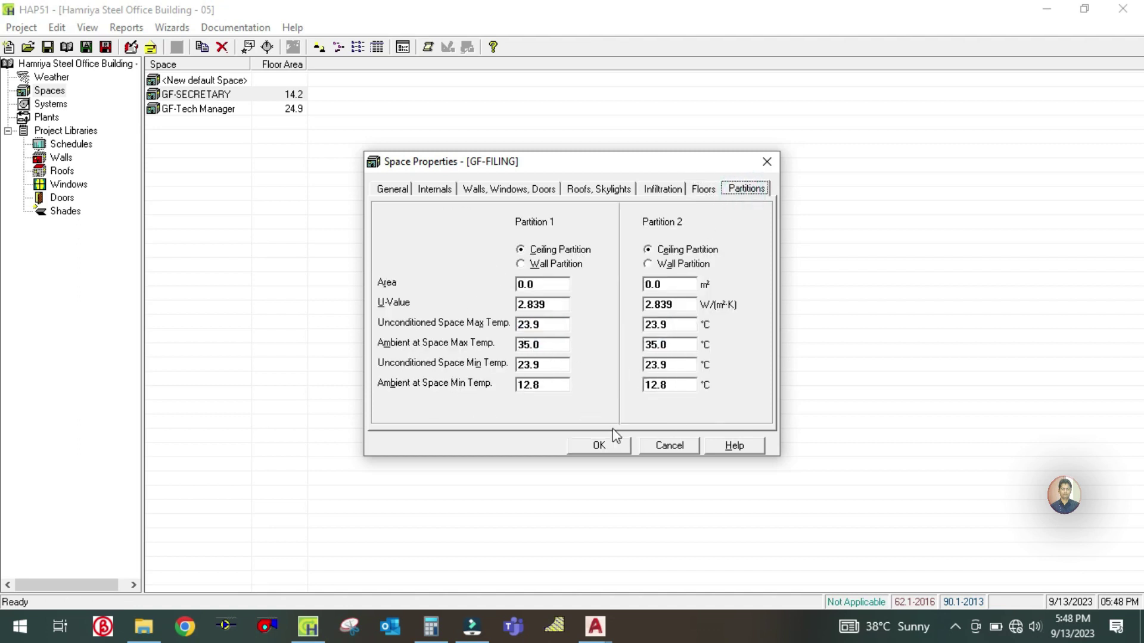
click(599, 447)
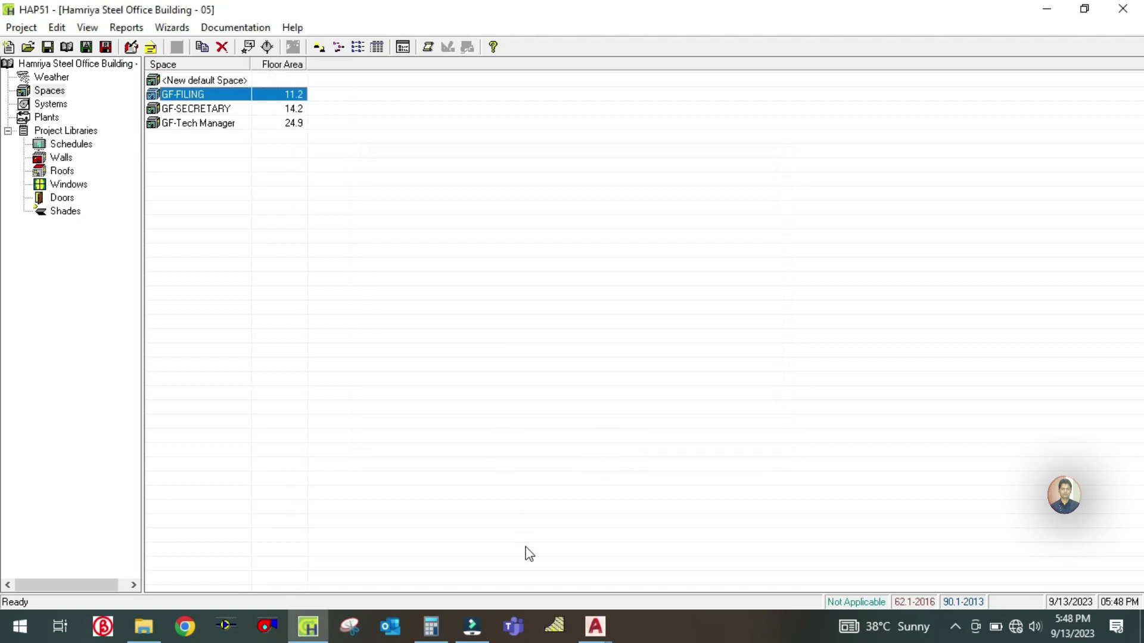
Step: Switch to AutoCAD and examine the Maintenance + Utility / Production In Charge room beside Filing, then switch back to HAP
mouse_move(595, 626)
click(453, 556)
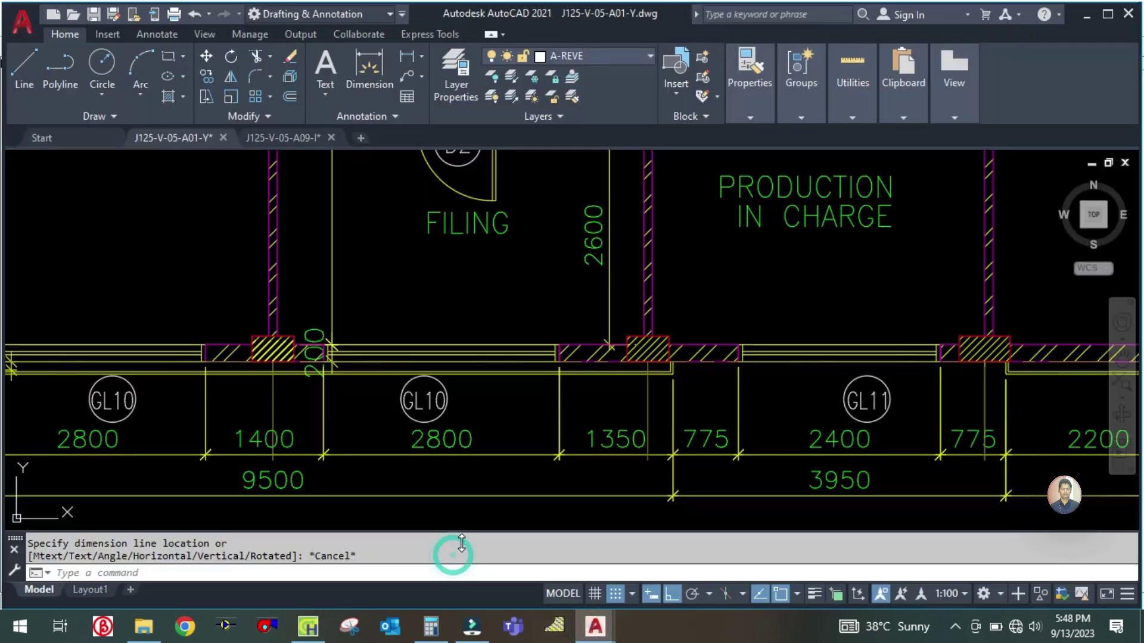
scroll(458, 400, down, 4)
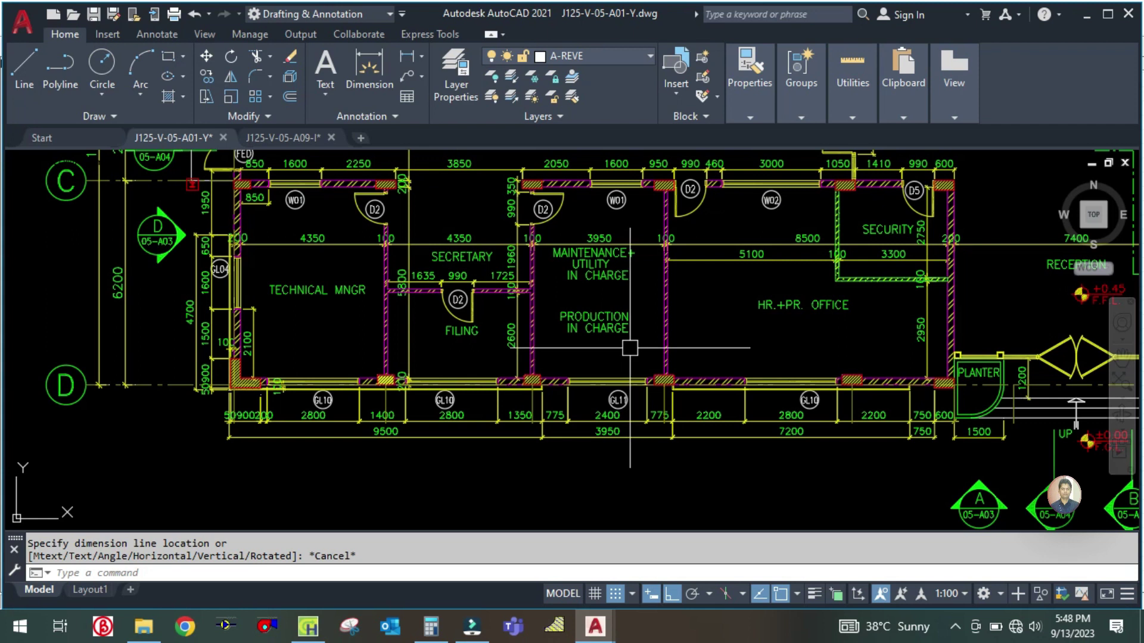
scroll(630, 348, down, 2)
scroll(500, 370, up, 4)
drag(508, 317, 514, 359)
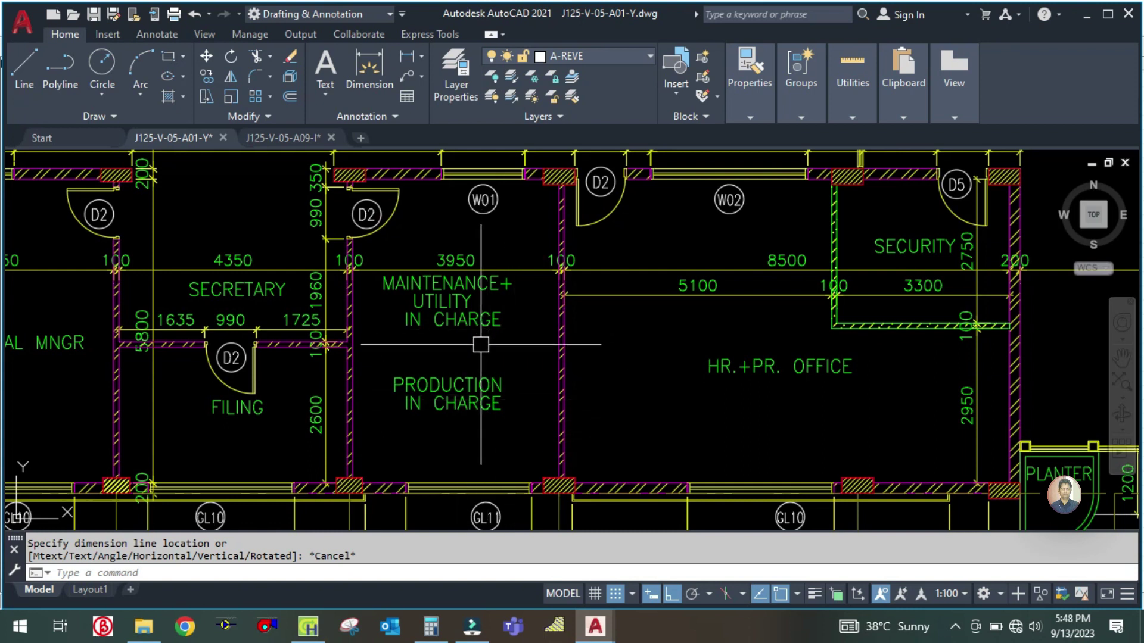
drag(502, 351, 524, 359)
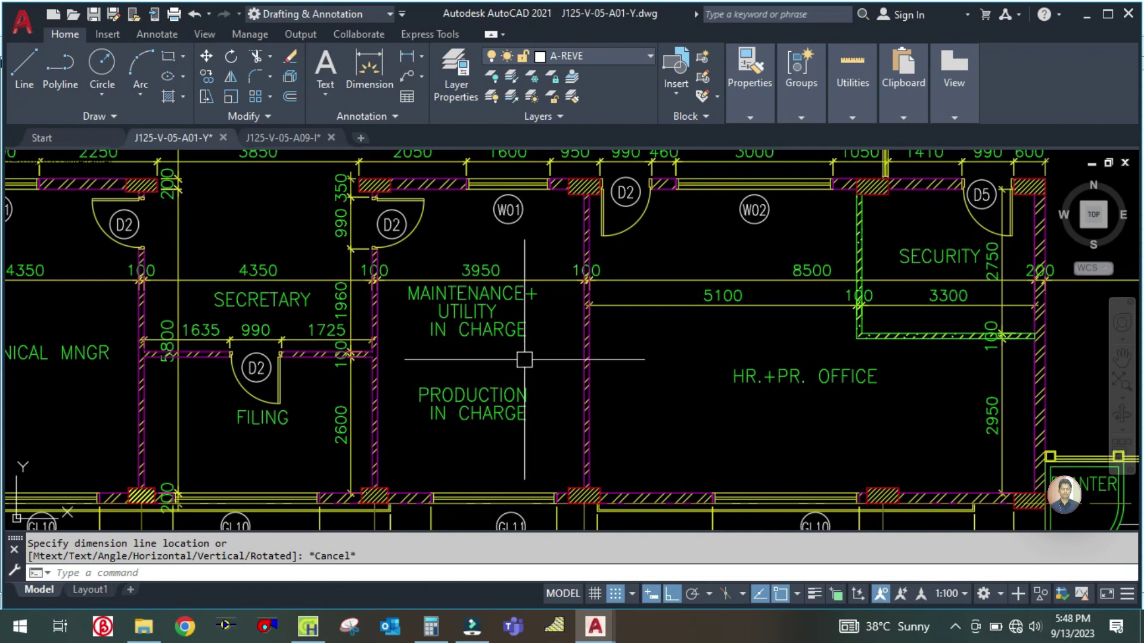
click(309, 629)
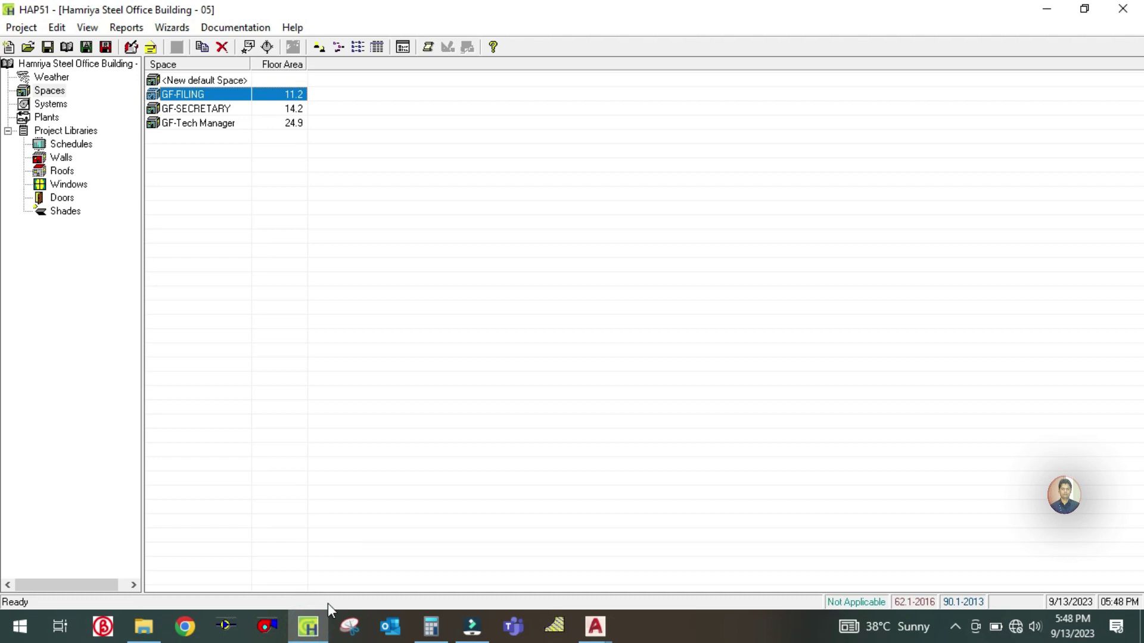
click(308, 627)
click(308, 627)
right_click(192, 125)
click(232, 132)
click(767, 161)
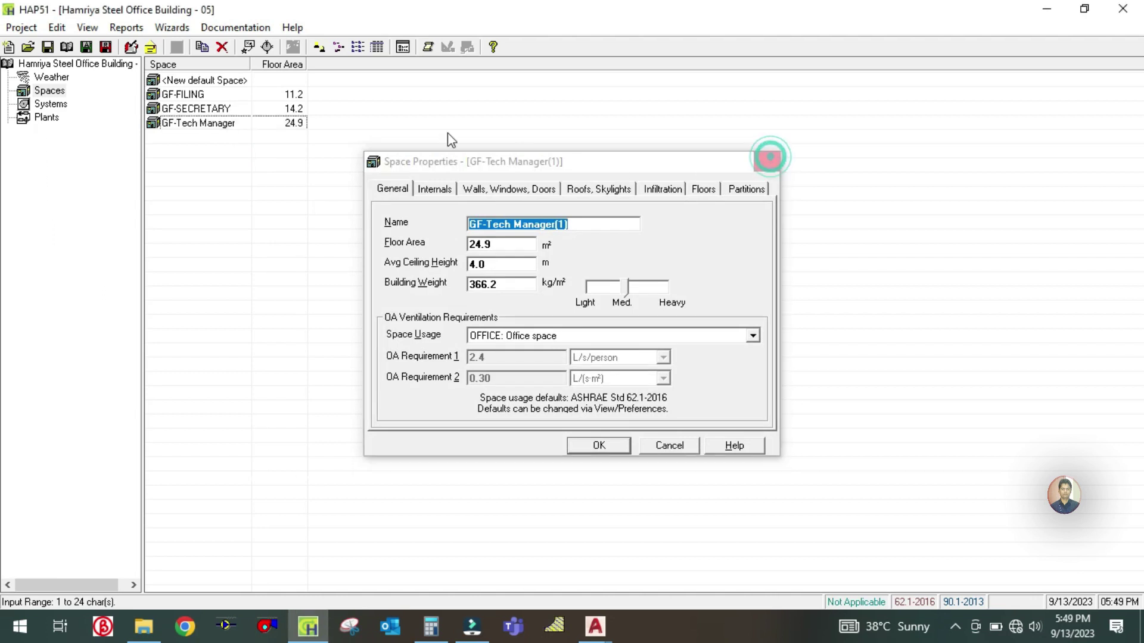
Step: Duplicate the GF-FILING space and name the copy GF-TECHNICAL INCHARGE
right_click(215, 96)
click(245, 107)
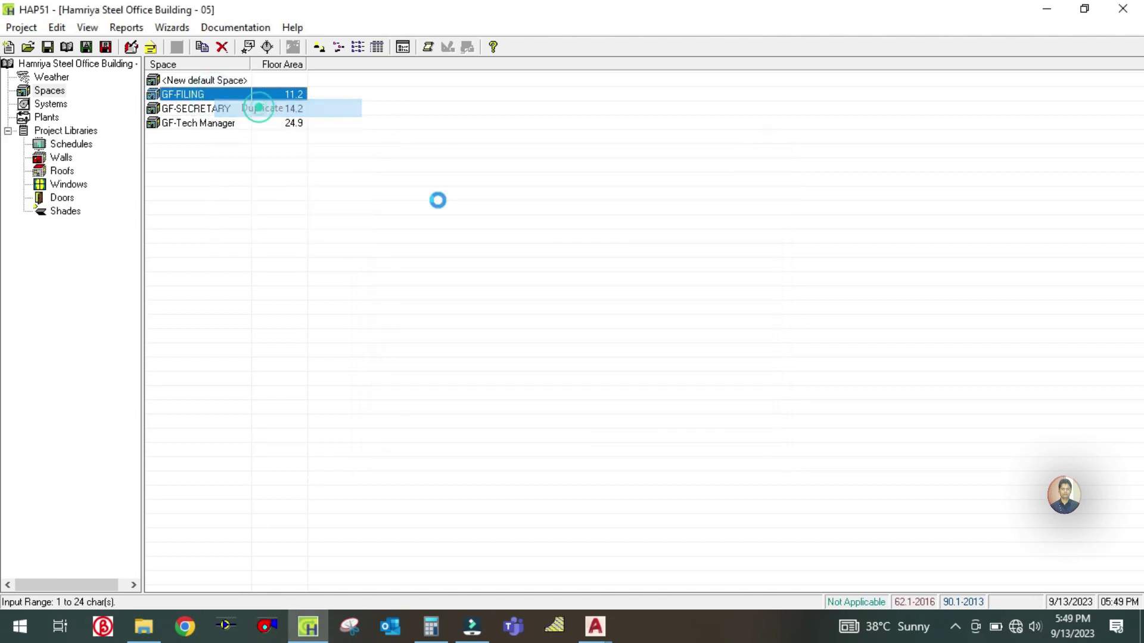
click(554, 222)
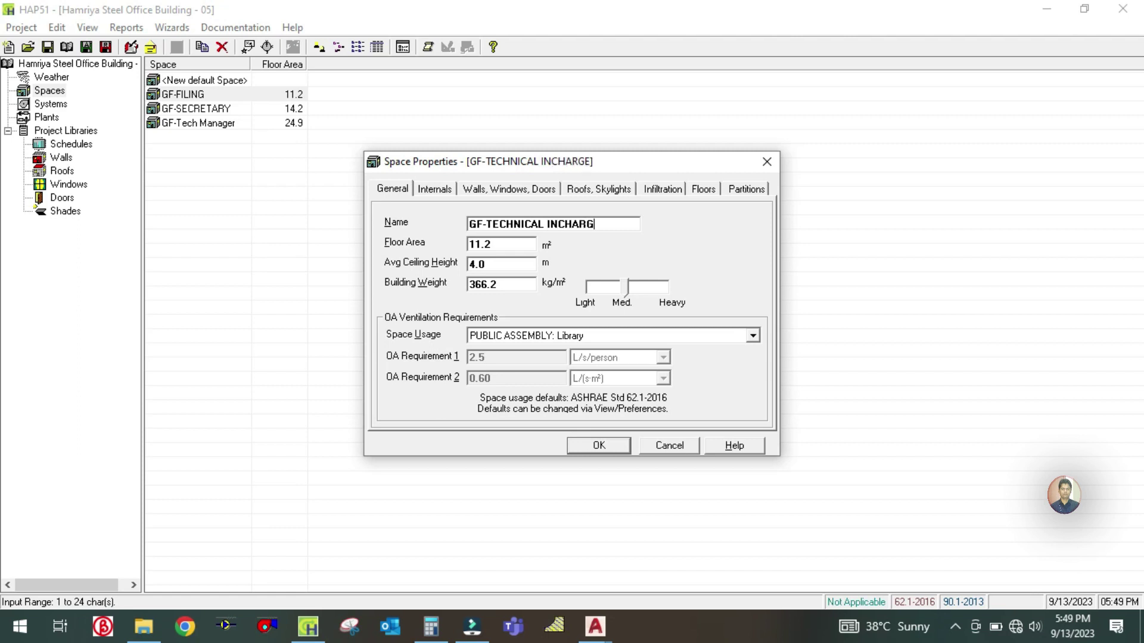
Step: Switch to AutoCAD and measure the inside depth of the Maintenance/Production In Charge room with a linear dimension, without placing it
click(595, 625)
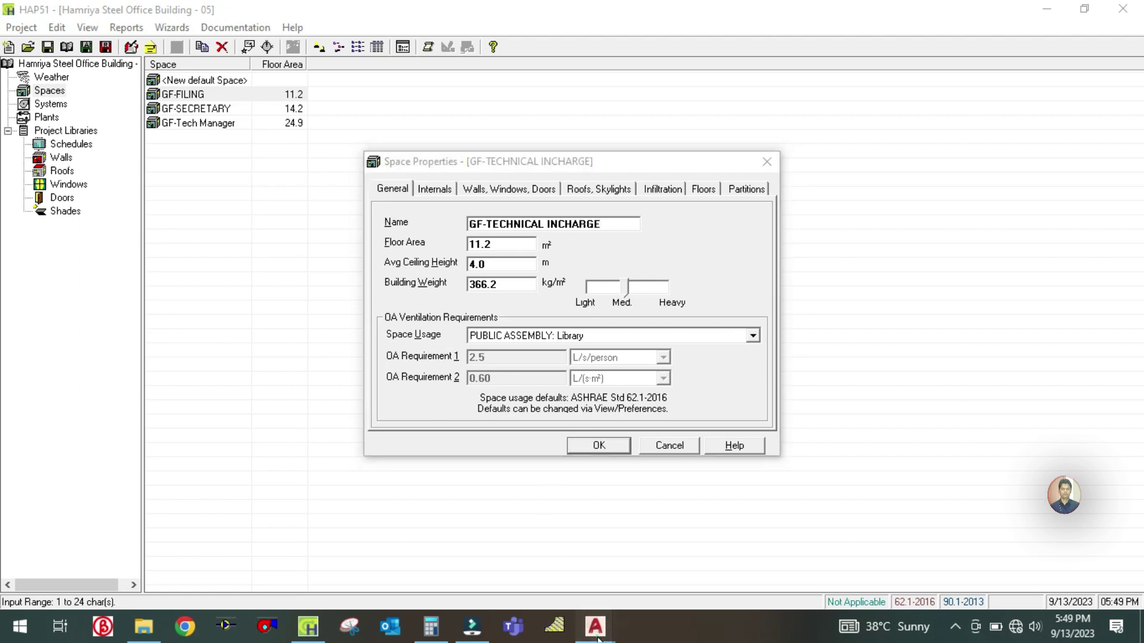
click(518, 578)
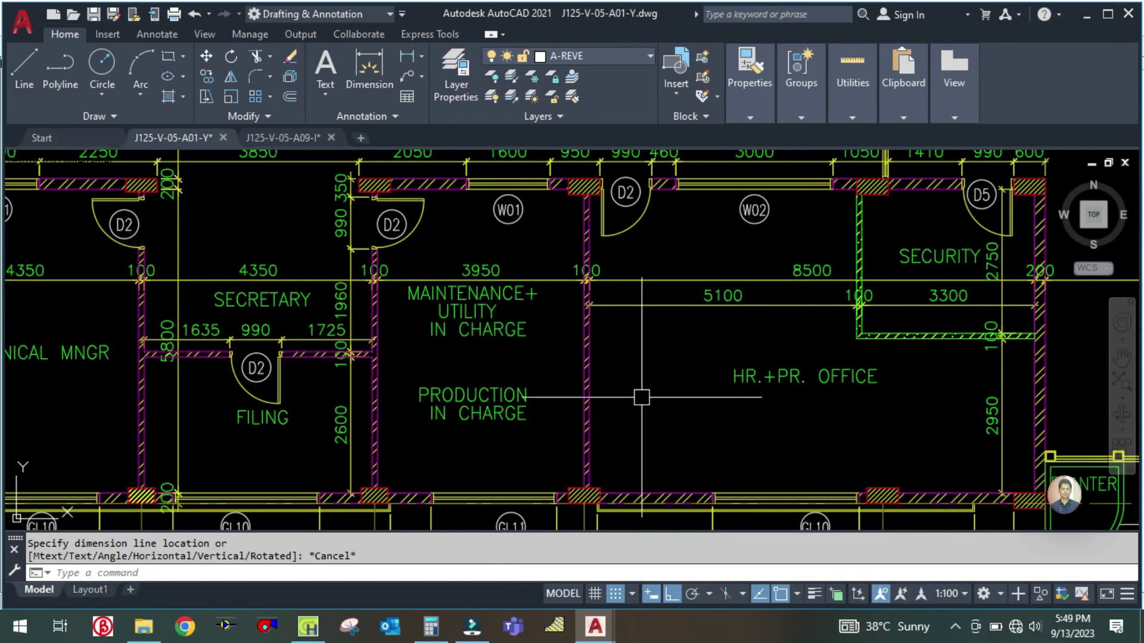
scroll(655, 381, down, 3)
scroll(659, 384, up, 3)
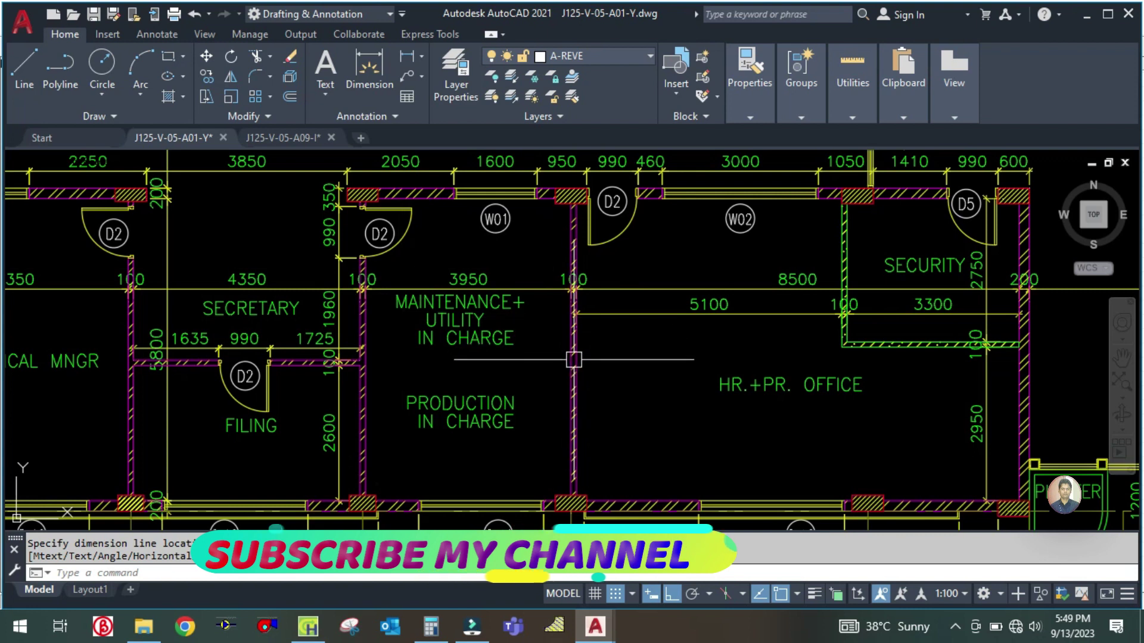
key(Escape)
text(DLI)
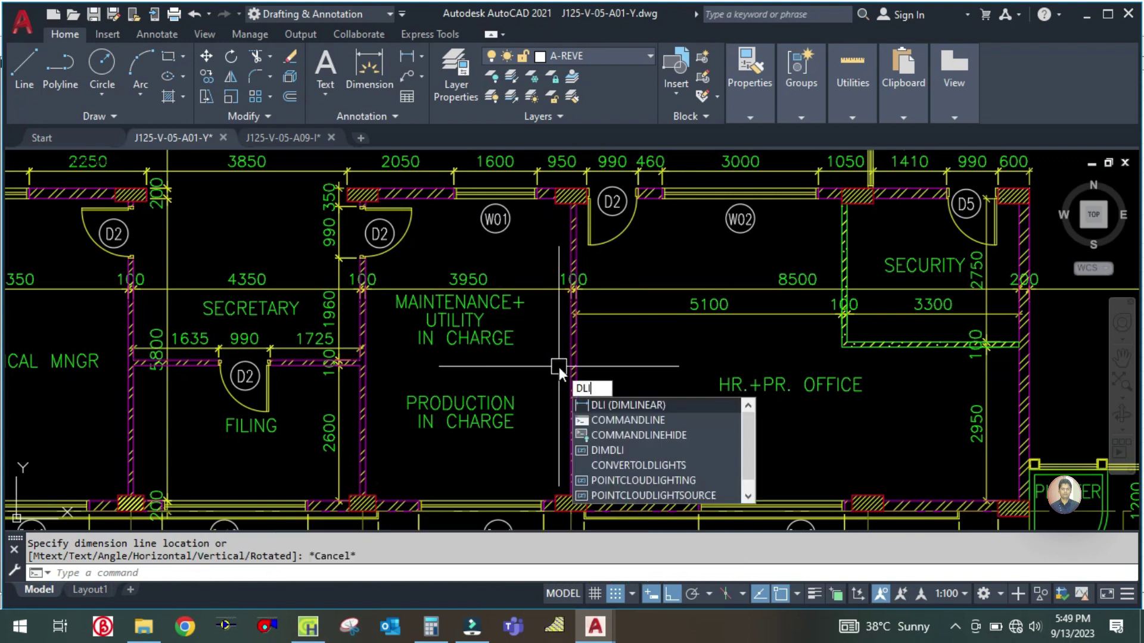
key(Return)
click(406, 501)
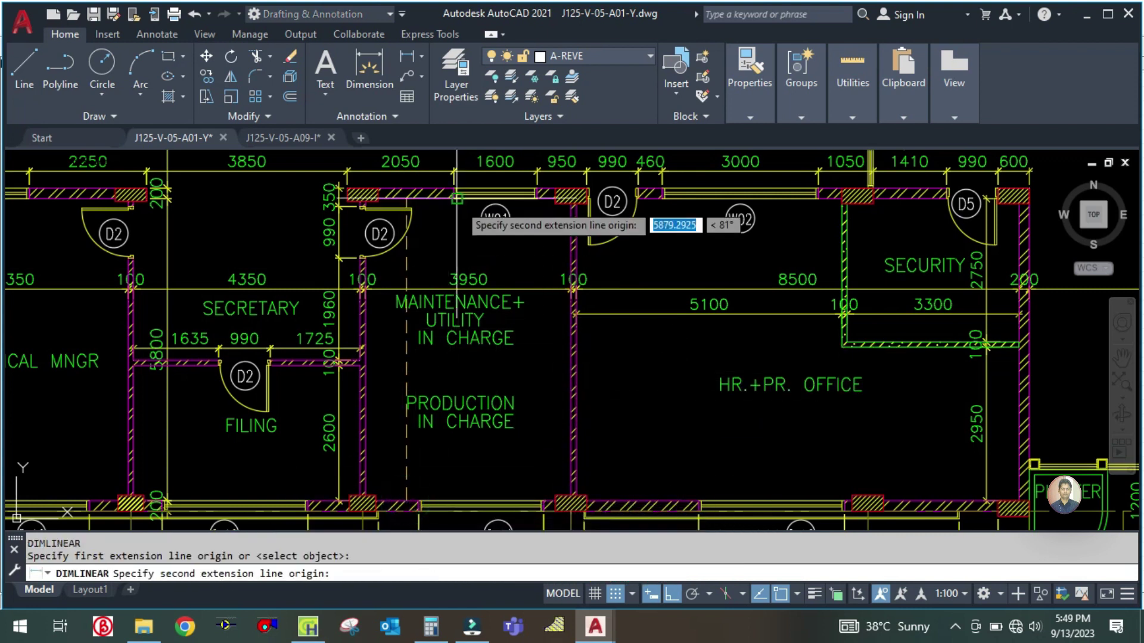
click(417, 196)
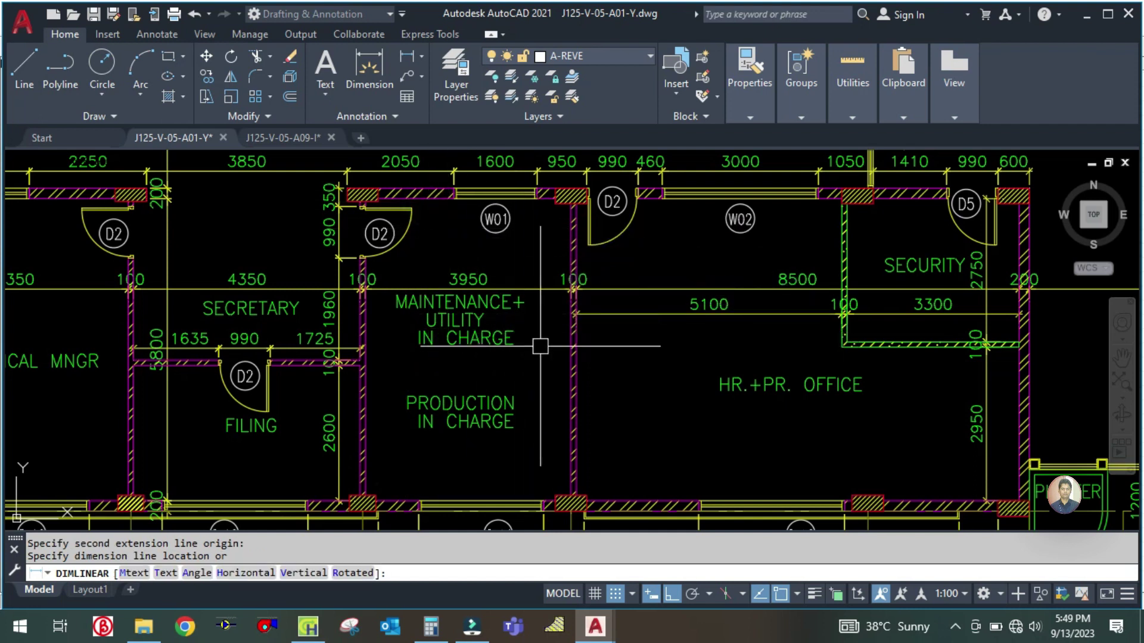
key(Escape)
Step: Calculate the In Charge room's floor area as 3.9 × 5.8 in Calculator
click(431, 627)
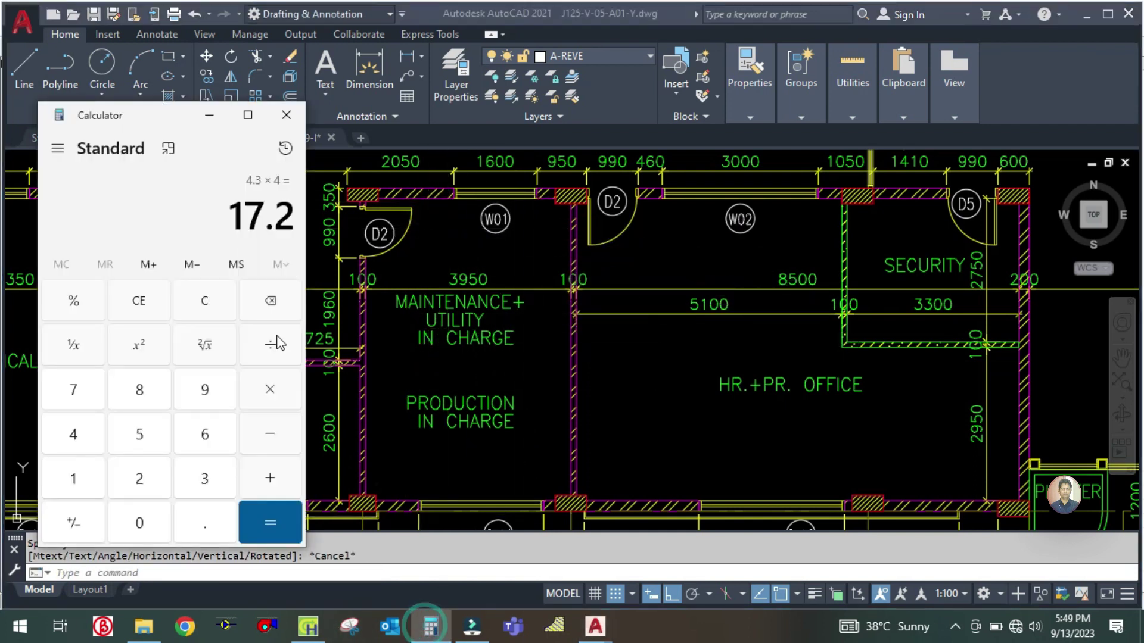
click(202, 308)
text(3.9)
key(Return)
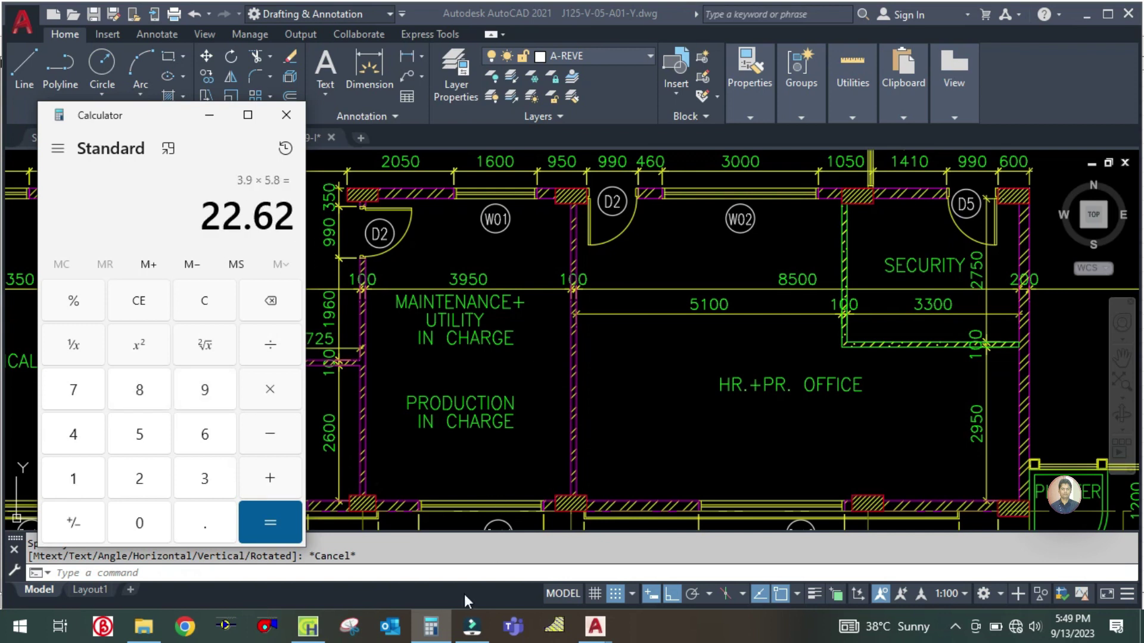
Step: Switch to HAP and set GF-TECHNICAL INCHARGE's floor area to 23 m² and its space usage to OFFICE: Office space
click(308, 626)
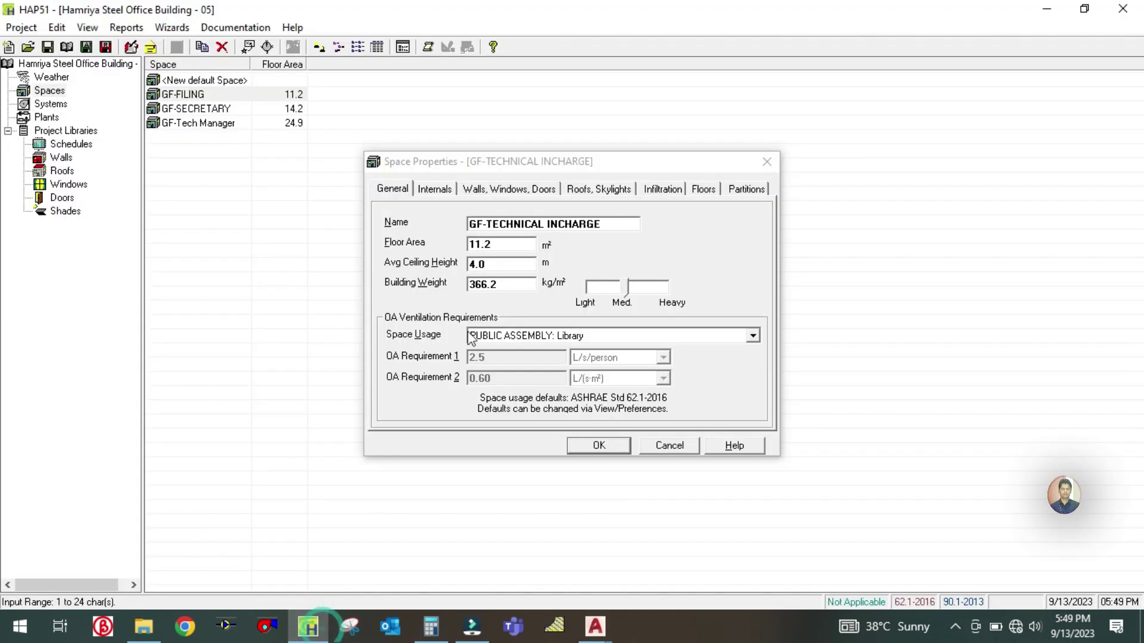
double_click(531, 244)
double_click(499, 266)
click(573, 336)
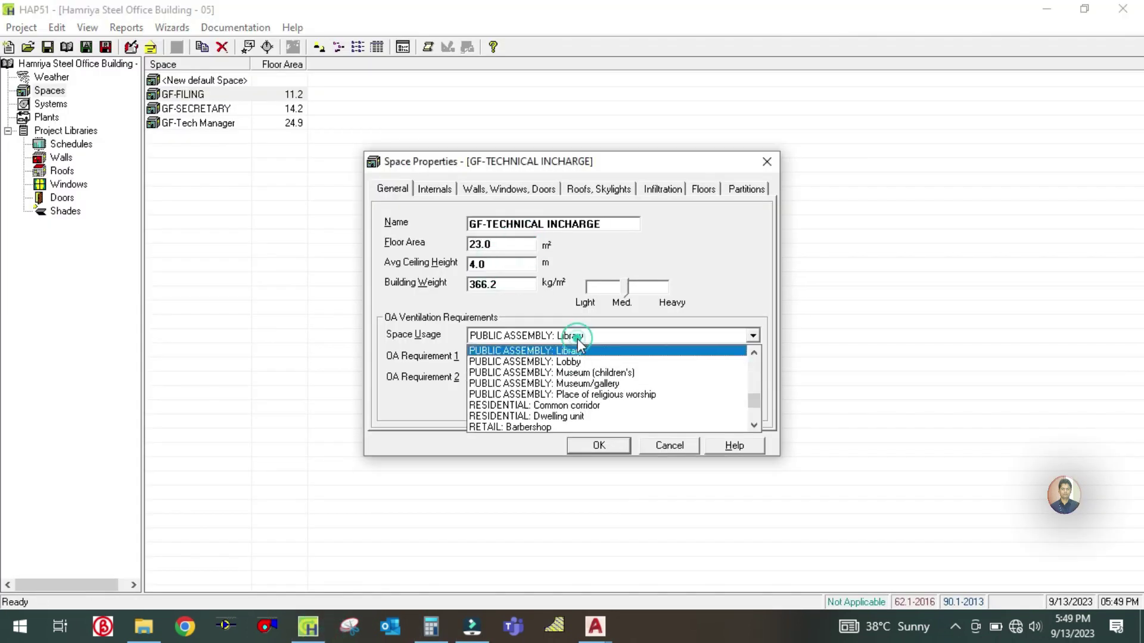
scroll(565, 393, down, 5)
scroll(566, 405, down, 3)
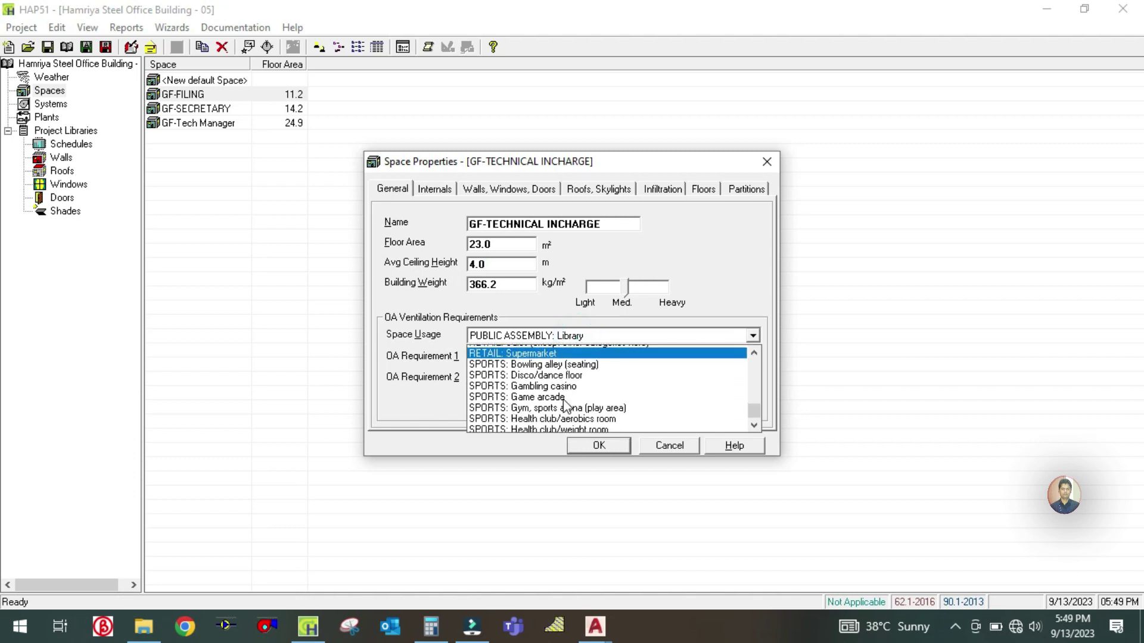
scroll(565, 390, up, 8)
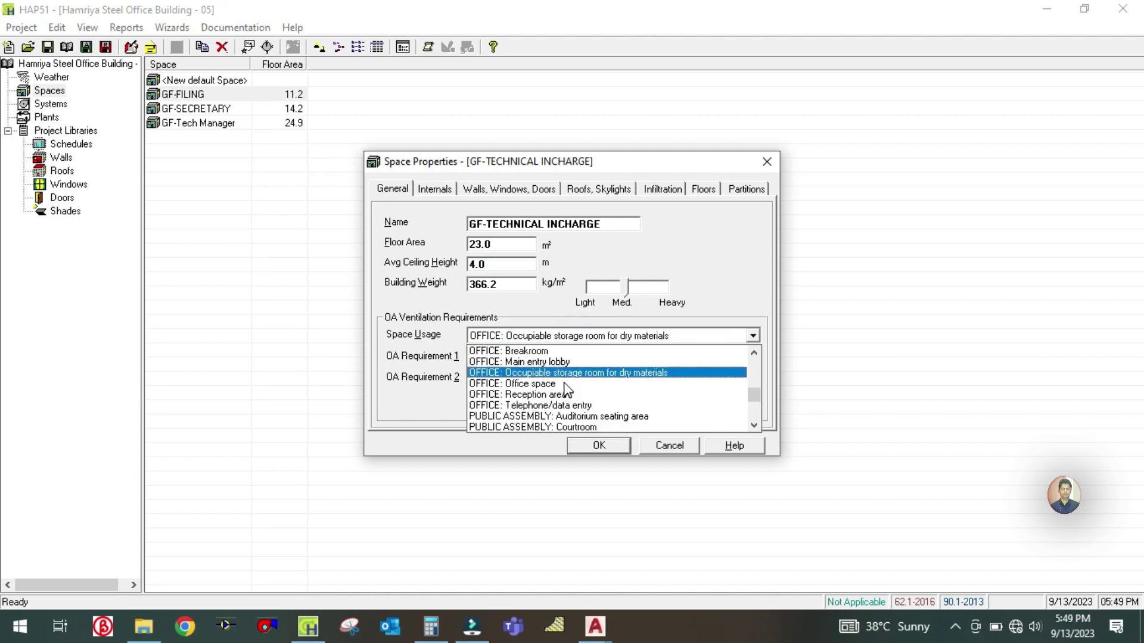
click(547, 385)
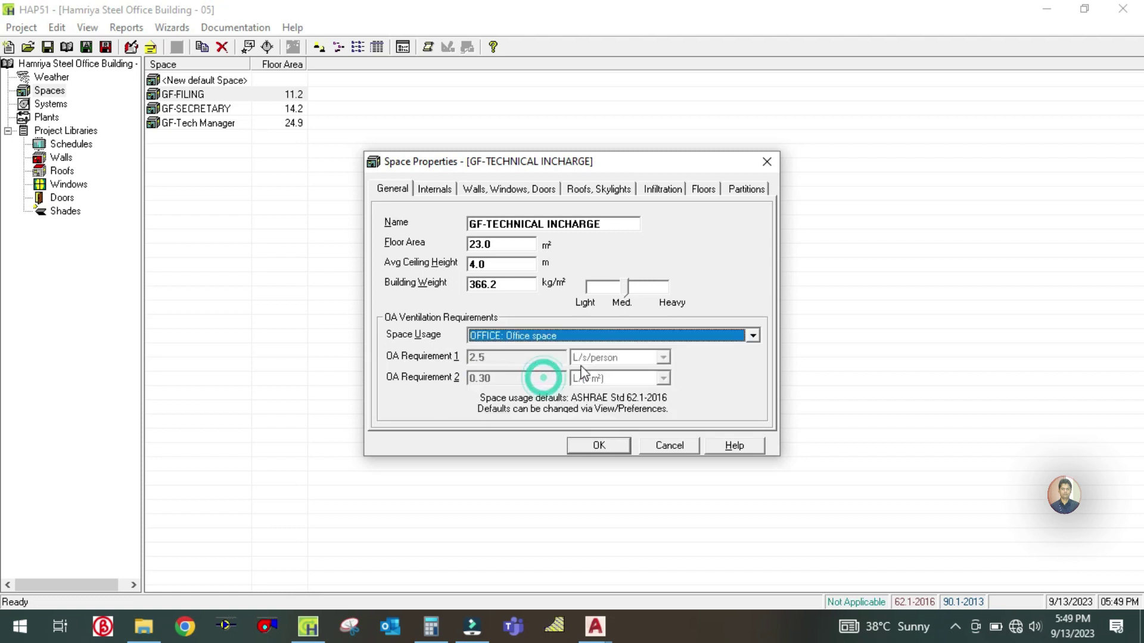
Step: Review the overhead lighting, electrical equipment and occupancy inputs among GF-TECHNICAL INCHARGE's internal loads
click(434, 188)
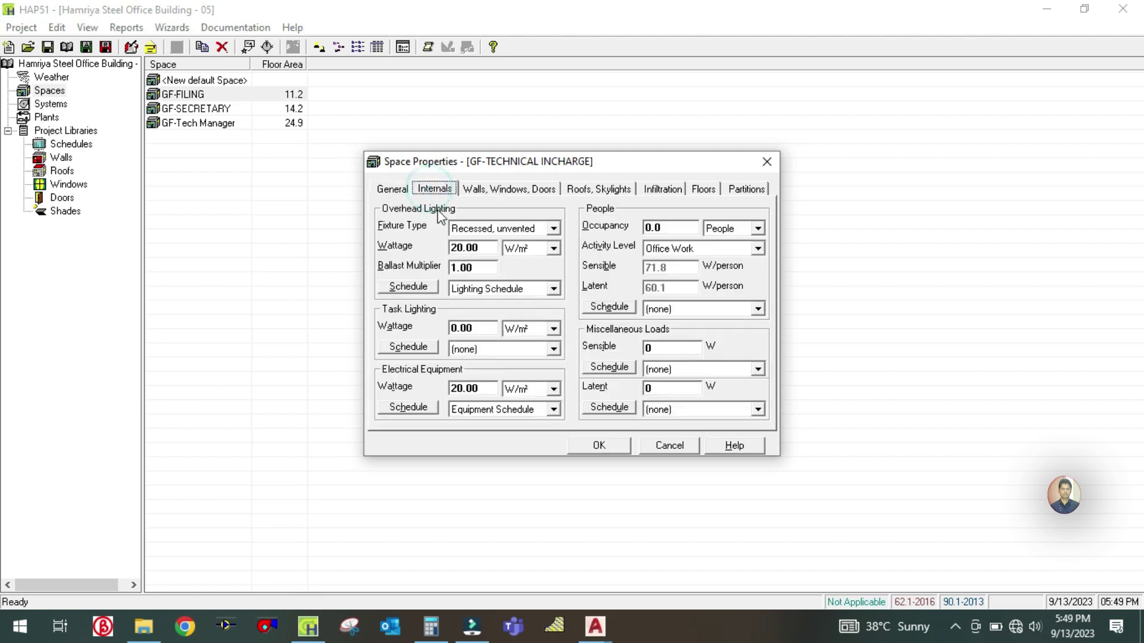
double_click(481, 248)
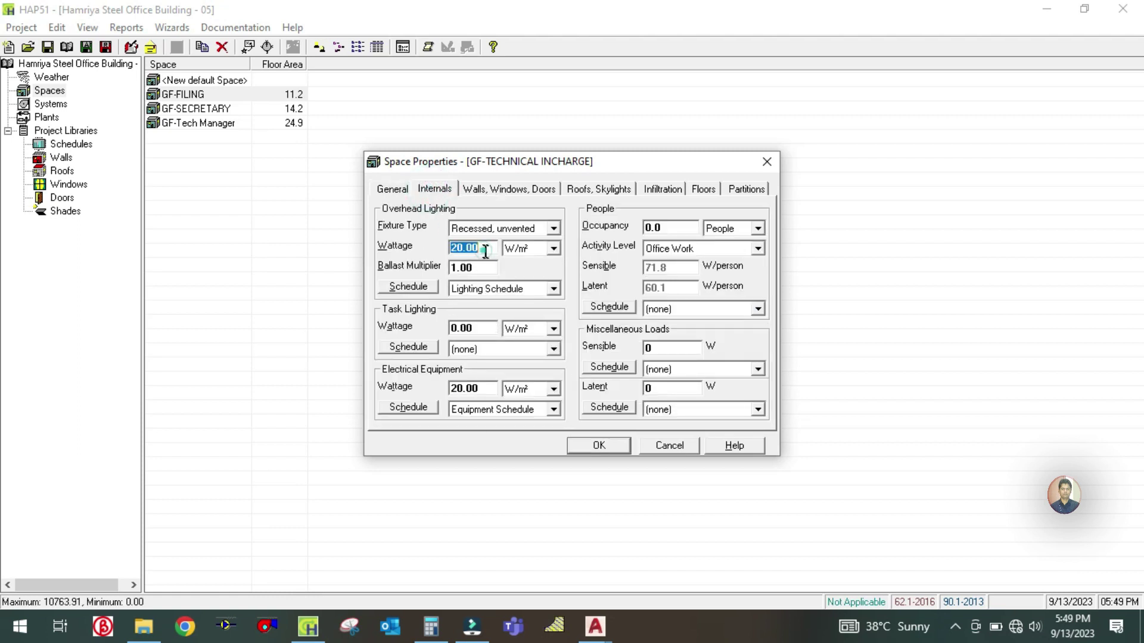
double_click(481, 389)
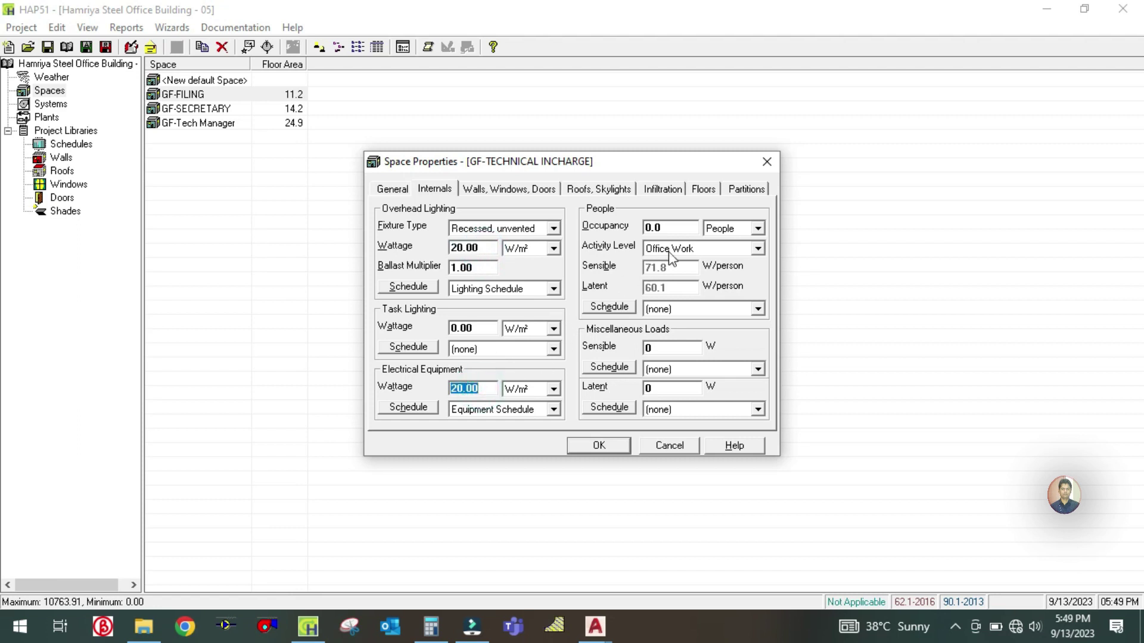
click(680, 227)
Step: Switch to the AutoCAD furniture layout J125-V-05-A09-I.dwg and examine the seating in the Maintenance/Production In Charge room
click(595, 627)
click(655, 574)
scroll(600, 373, down, 5)
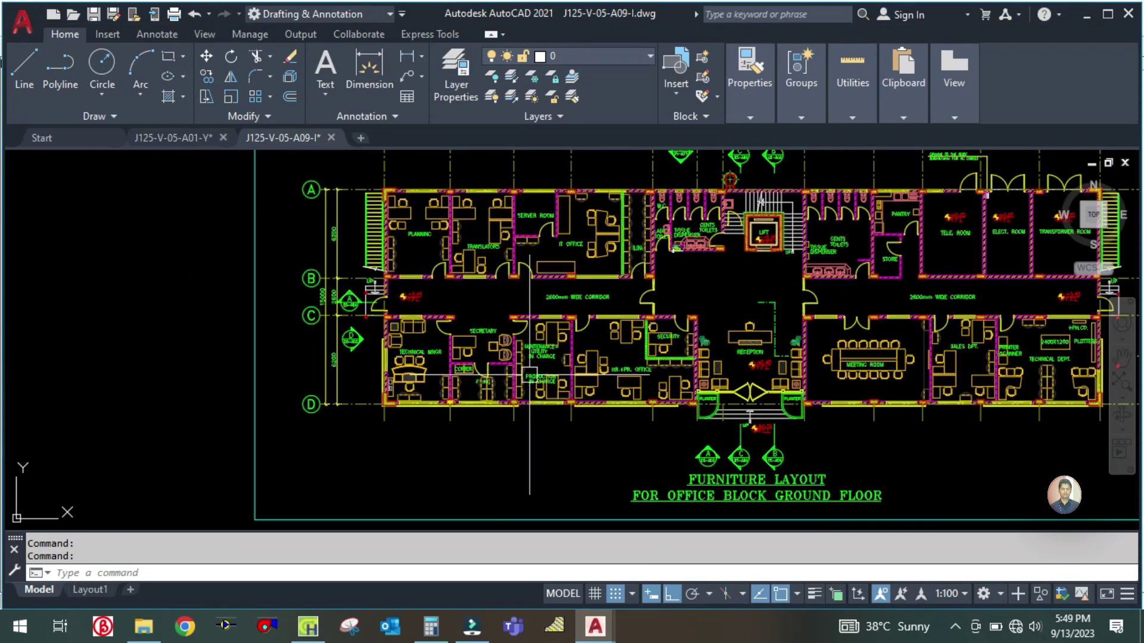
scroll(600, 372, up, 5)
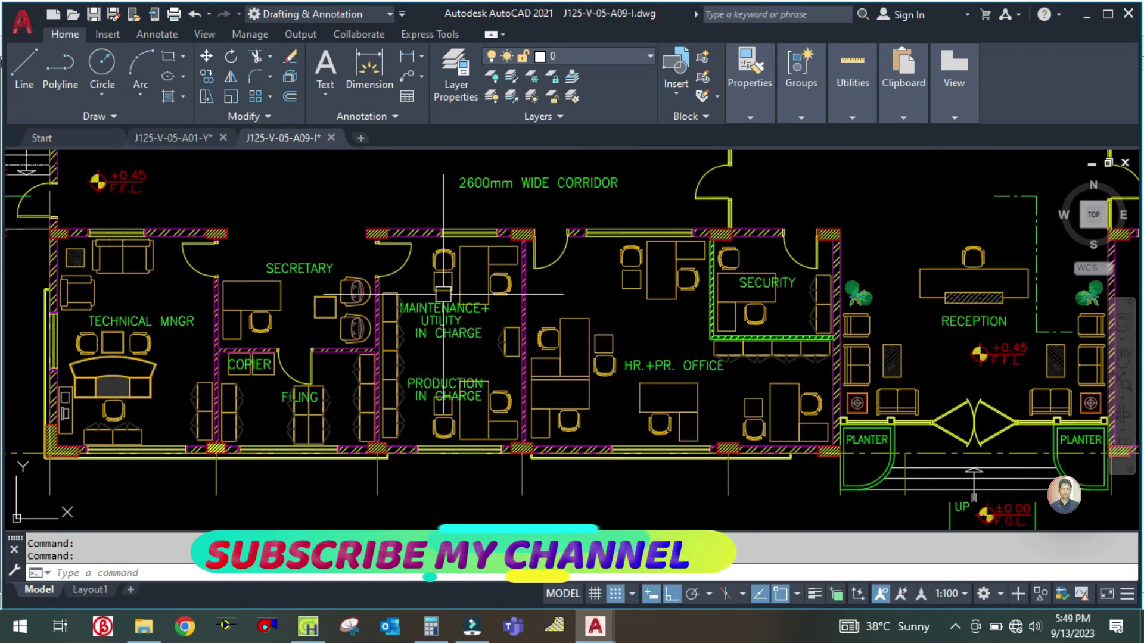
scroll(444, 426, up, 2)
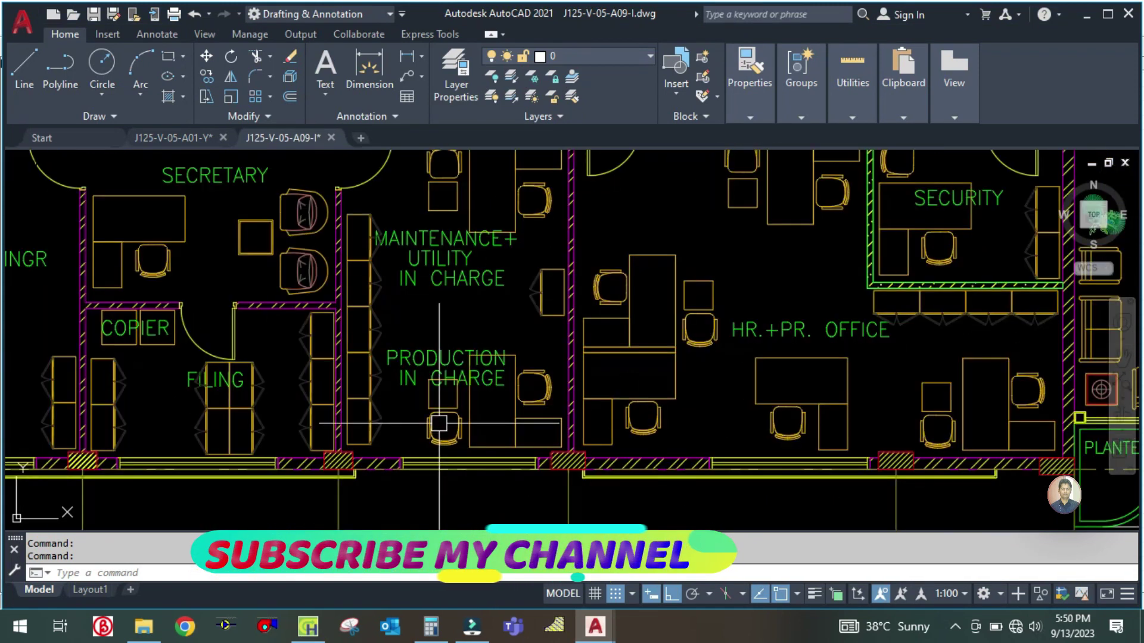
drag(494, 316, 501, 336)
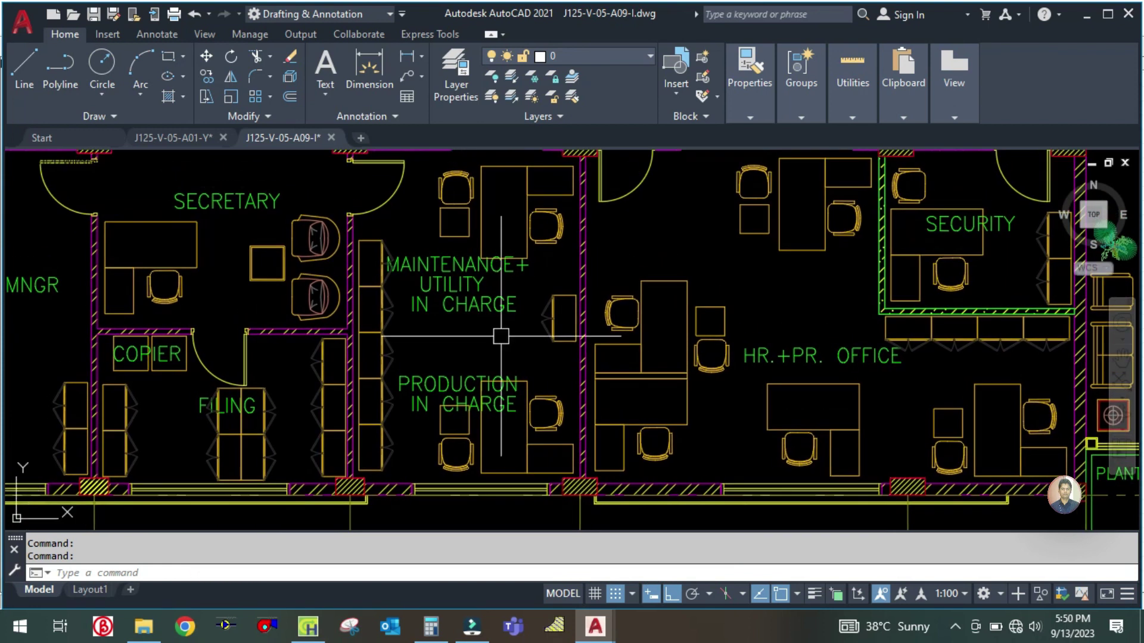
Step: Switch to HAP and set GF-TECHNICAL INCHARGE's occupancy to 4 people with the People Schedule
click(308, 627)
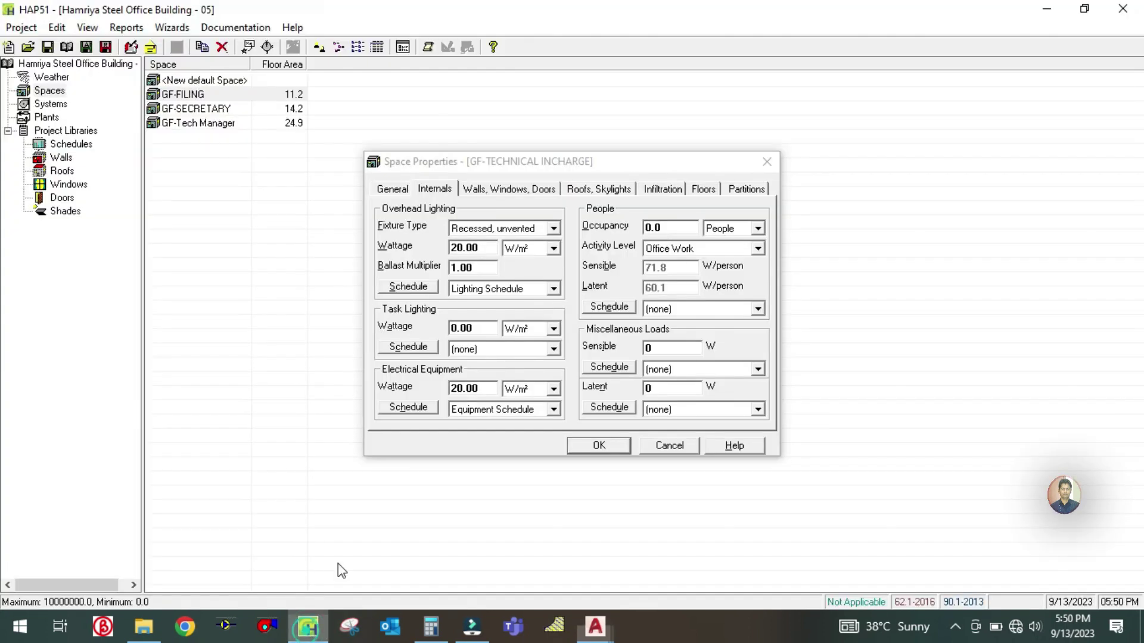
click(672, 224)
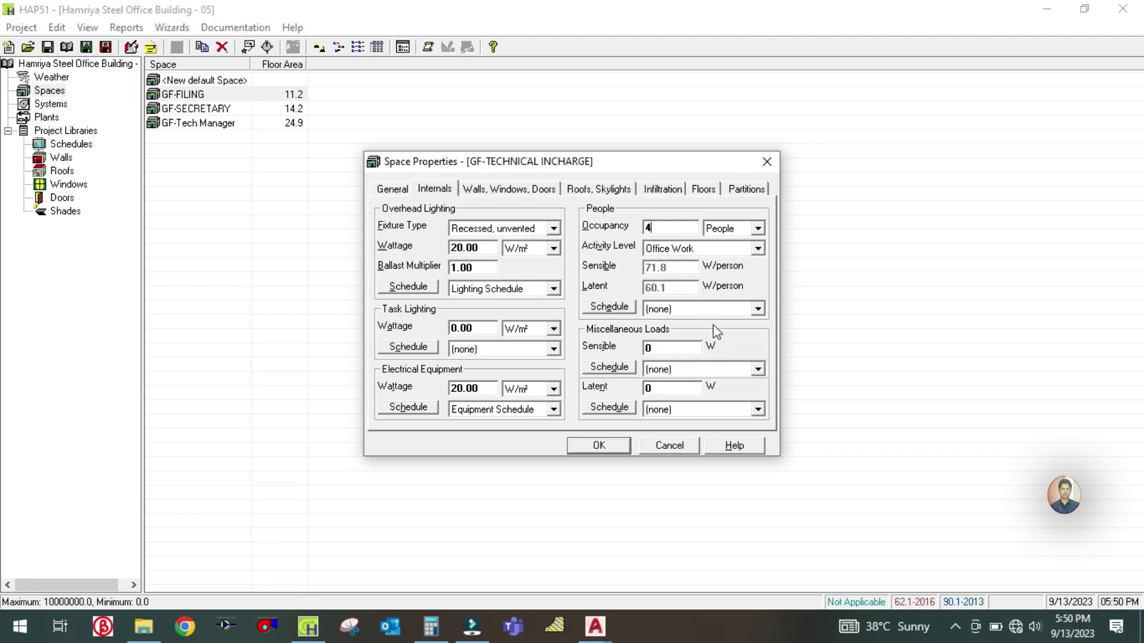
click(703, 309)
click(693, 367)
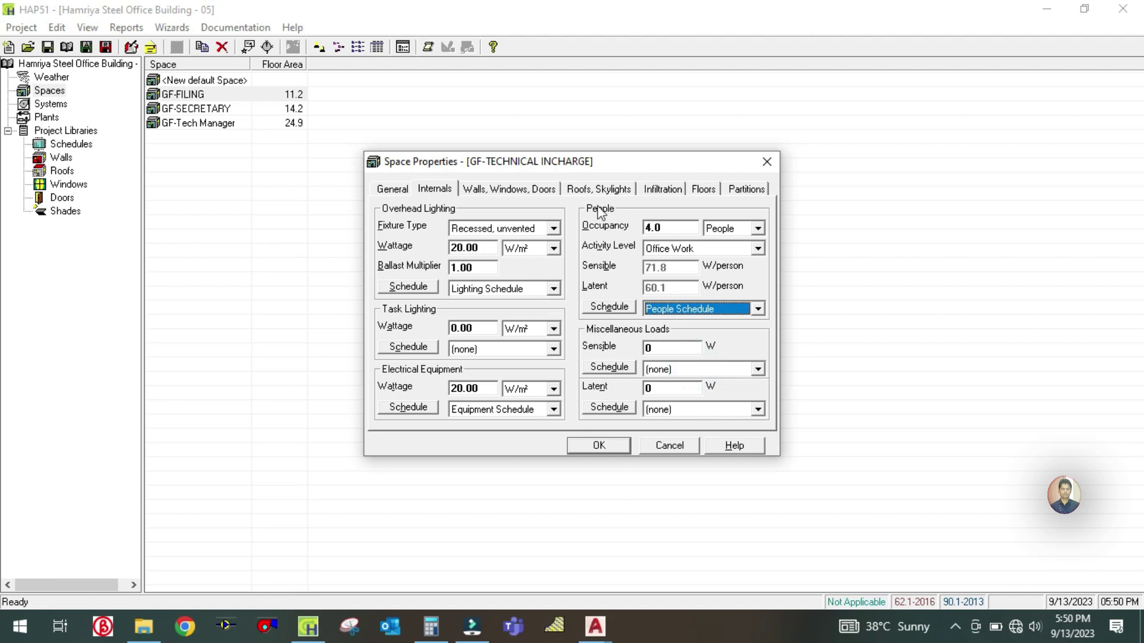
Step: Open GF-TECHNICAL INCHARGE's wall data, select the south wall area, and check the room's width in AutoCAD drawing J125-V-05-A01-Y.dwg
click(477, 189)
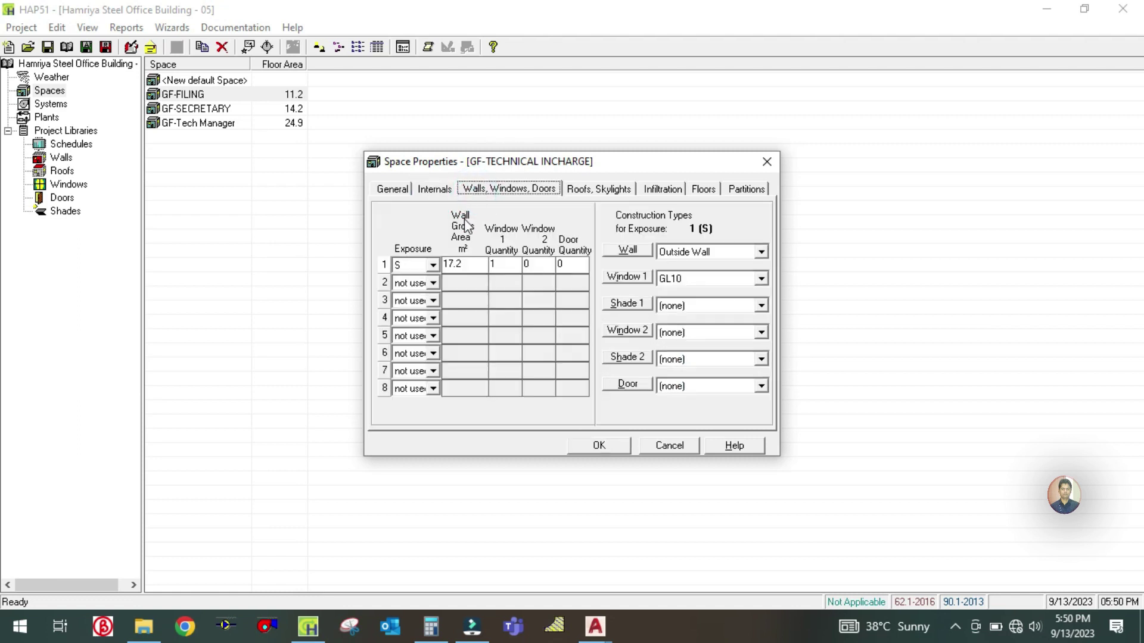
click(475, 264)
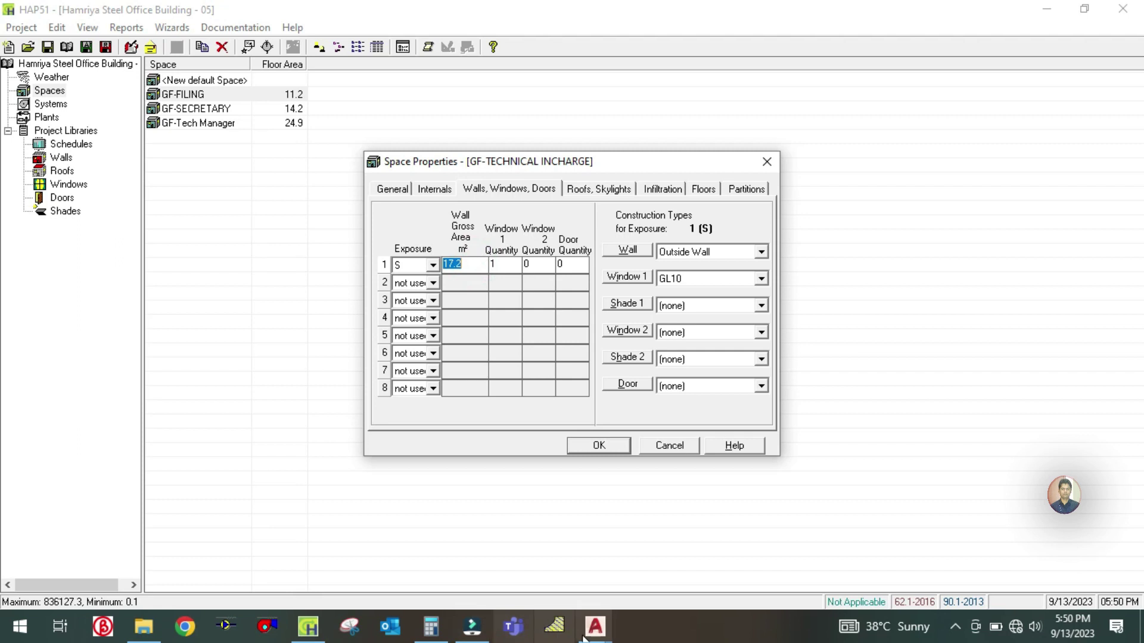
click(590, 616)
click(547, 567)
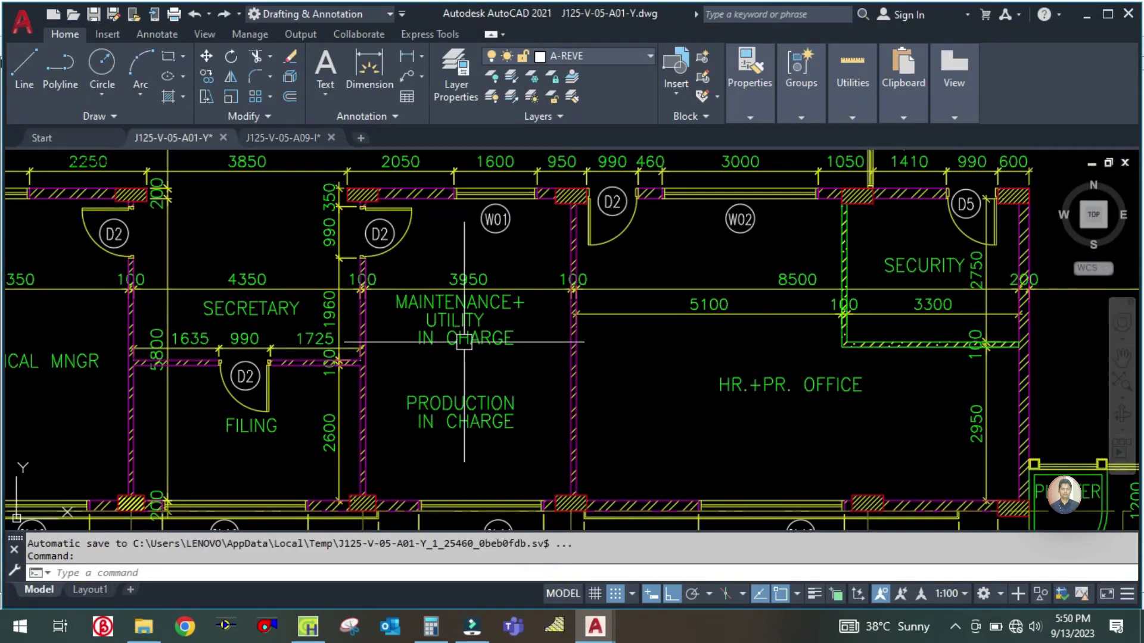
Step: Calculate the south wall area as 3.9 × 4 in Calculator and set the wall gross area in HAP to 15.6 m²
click(431, 627)
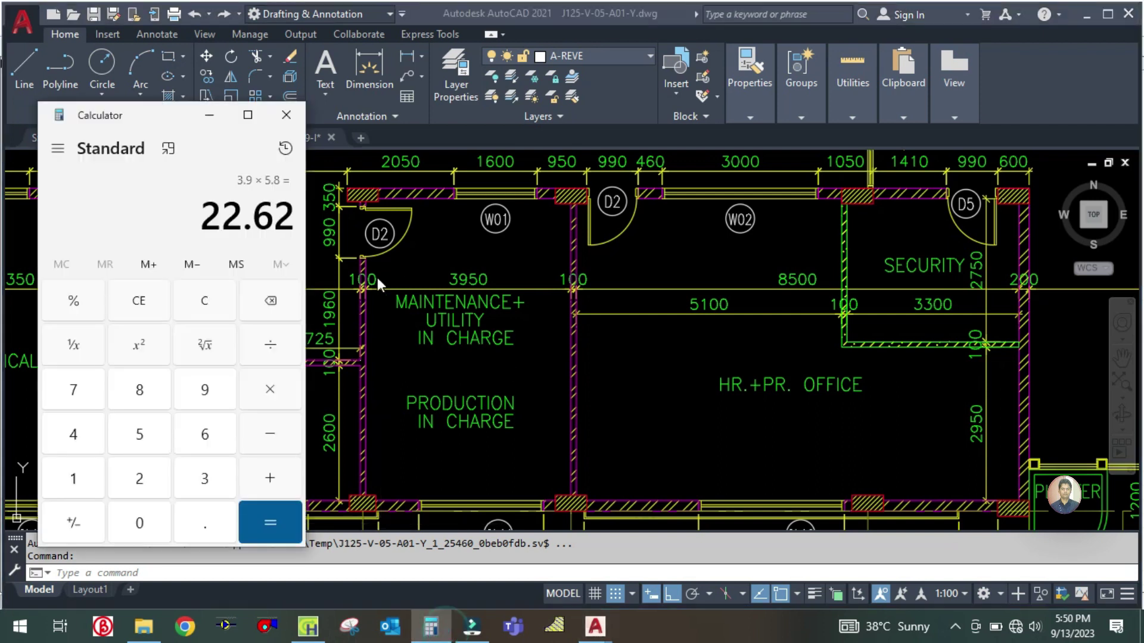
click(231, 301)
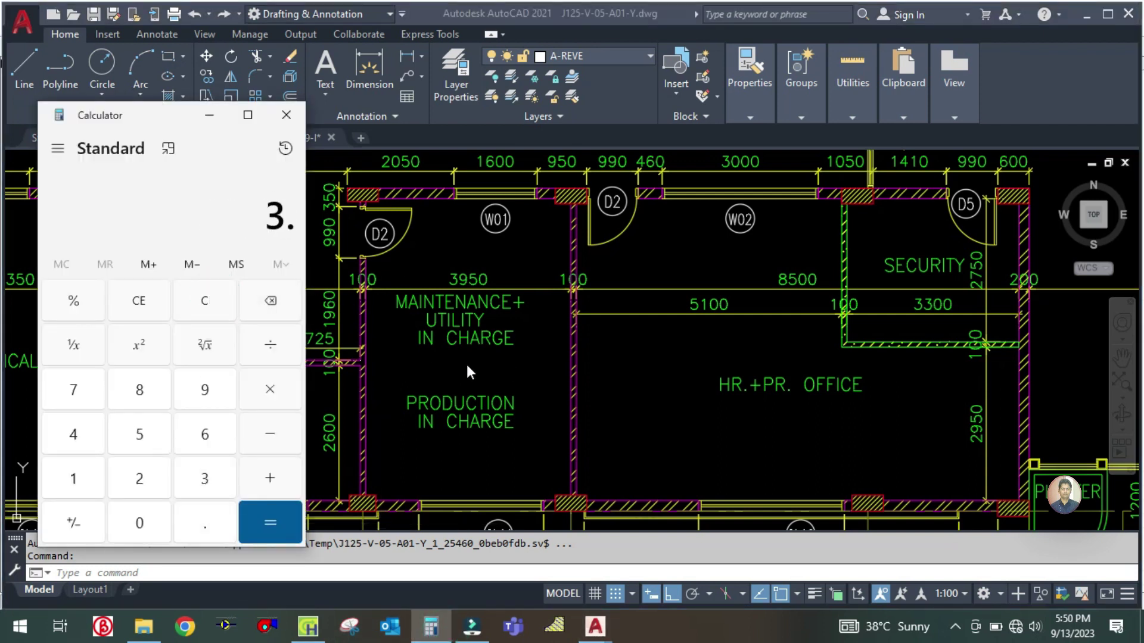
text(4)
key(Return)
click(526, 367)
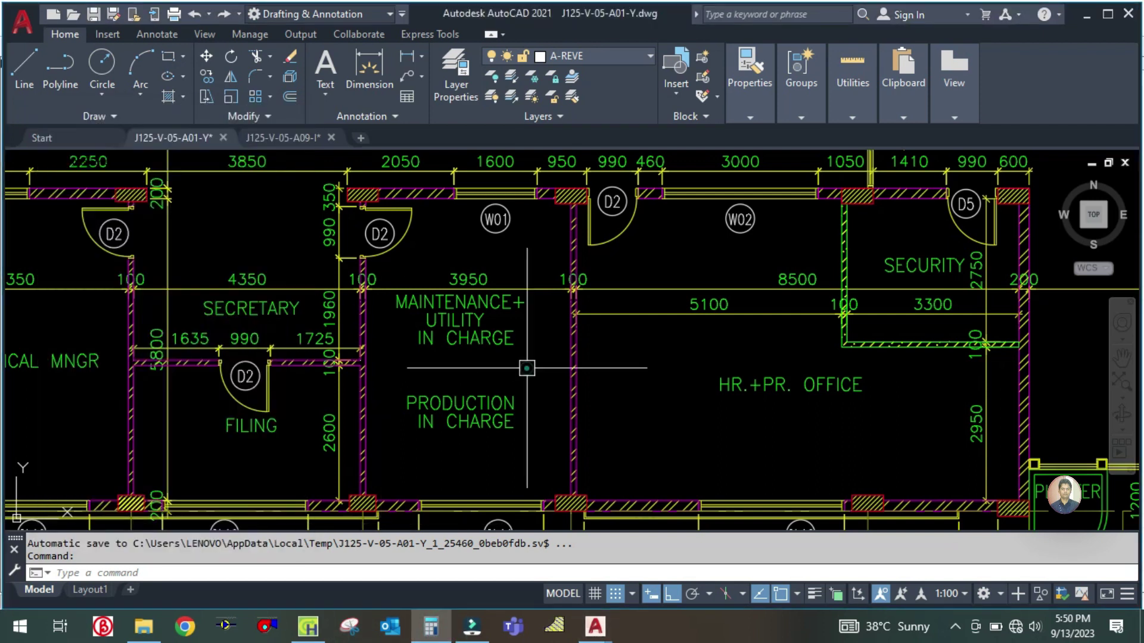
click(308, 627)
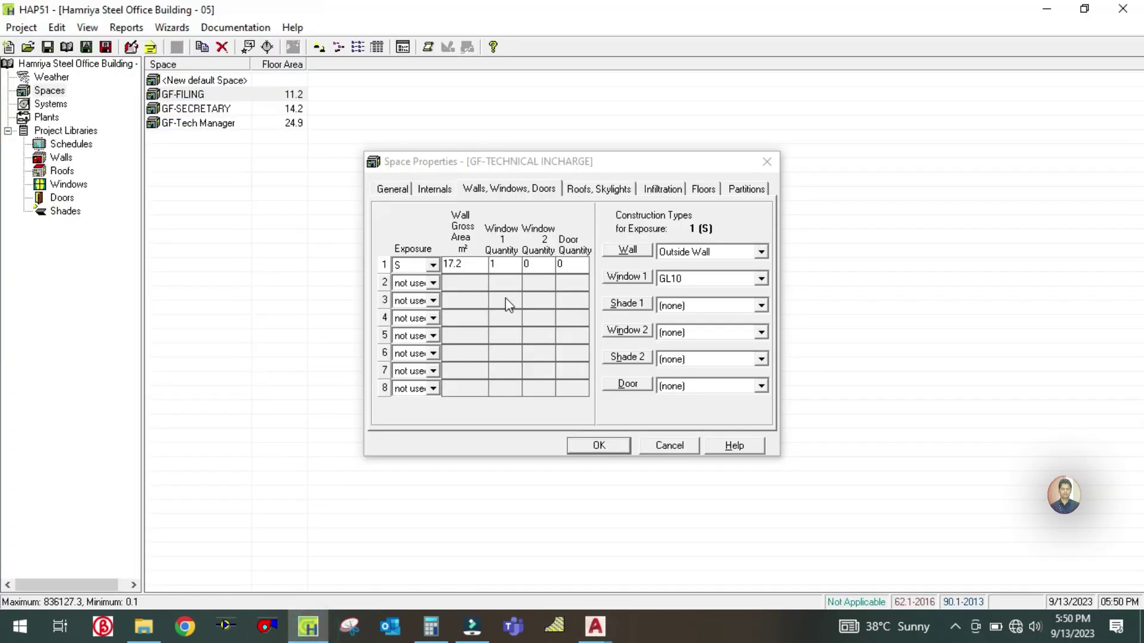
click(476, 266)
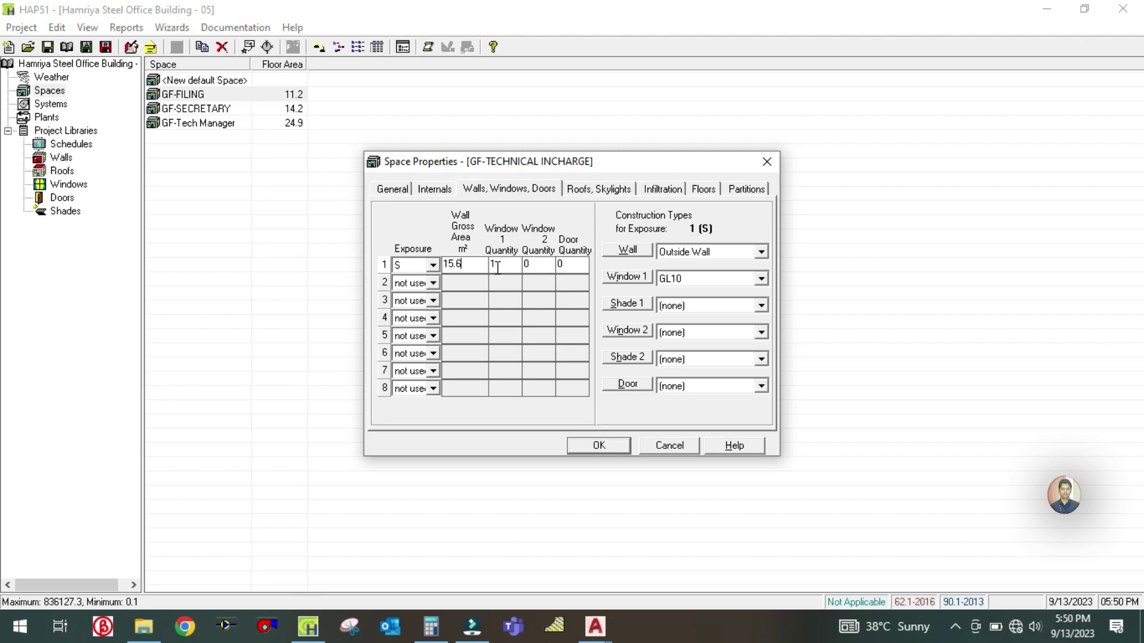
Step: Switch to AutoCAD drawing J125-V-05-A01-Y.dwg and check the window tag on the In Charge room's outside wall
mouse_move(600, 624)
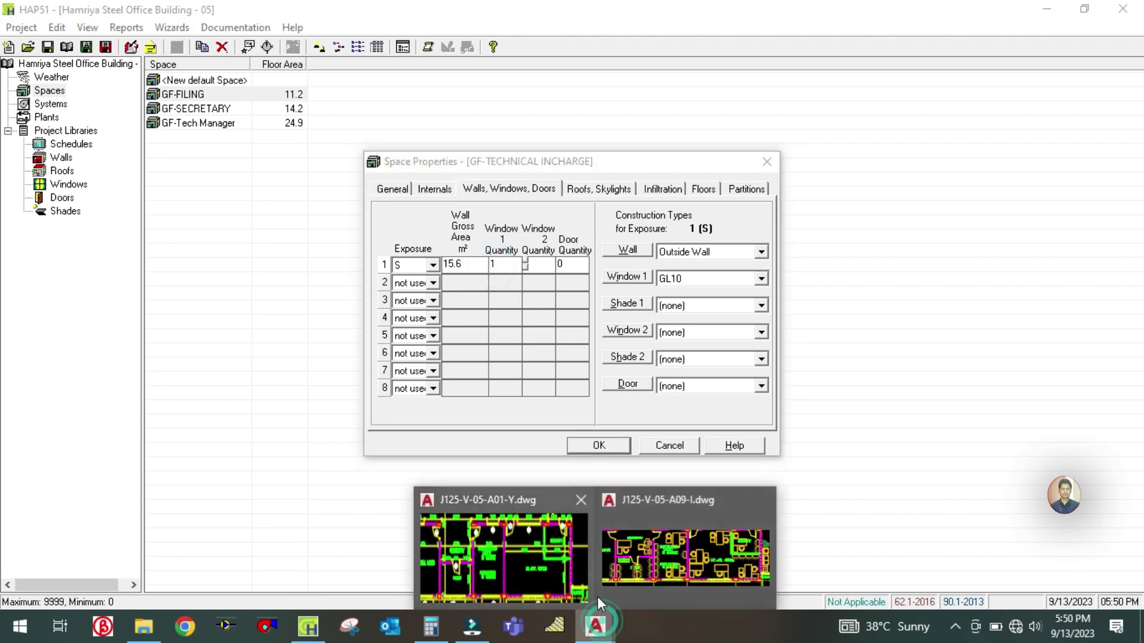
click(519, 555)
scroll(536, 322, down, 5)
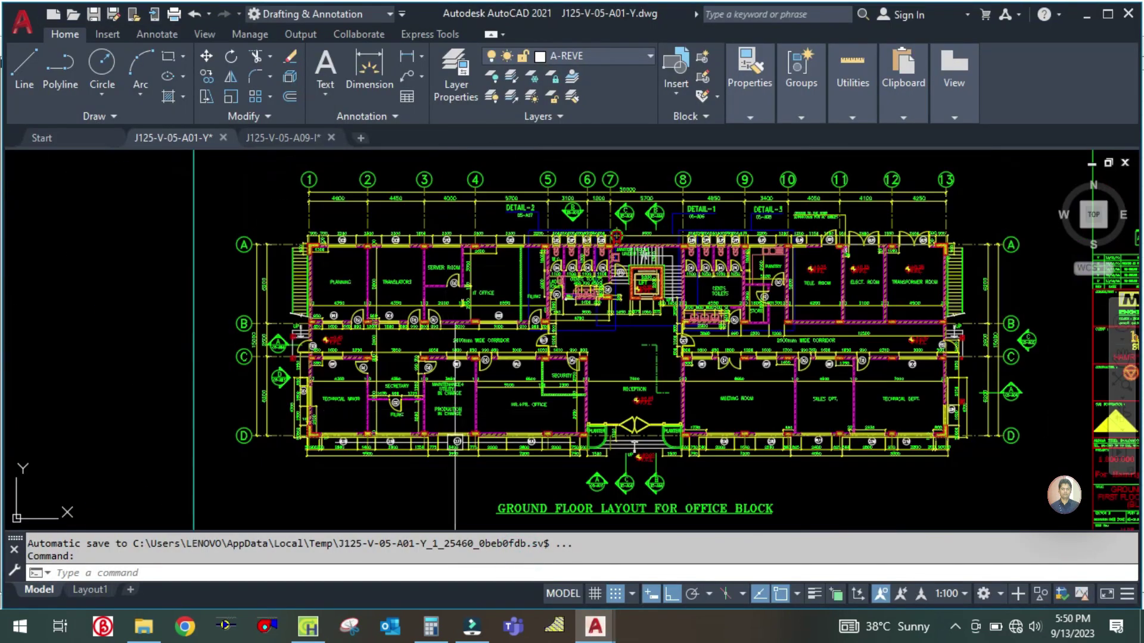
scroll(536, 320, up, 5)
mouse_move(536, 319)
mouse_down()
mouse_move(447, 404)
mouse_move(438, 429)
mouse_up()
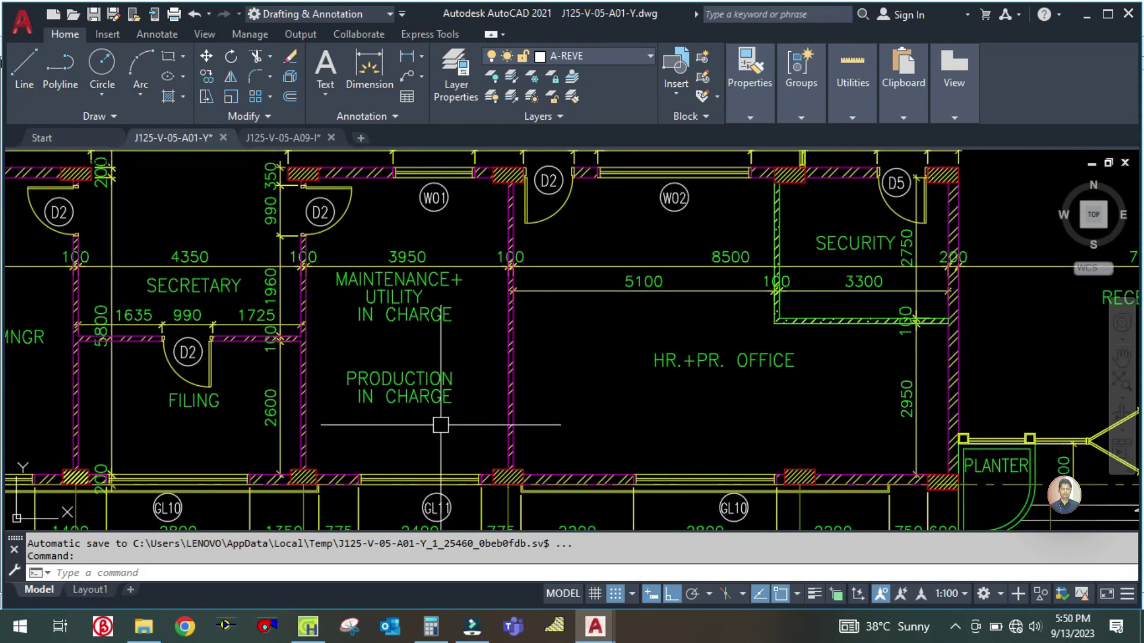
Step: Switch to HAP and set Window 1 of GF-TECHNICAL INCHARGE's south exposure to GL11
click(316, 624)
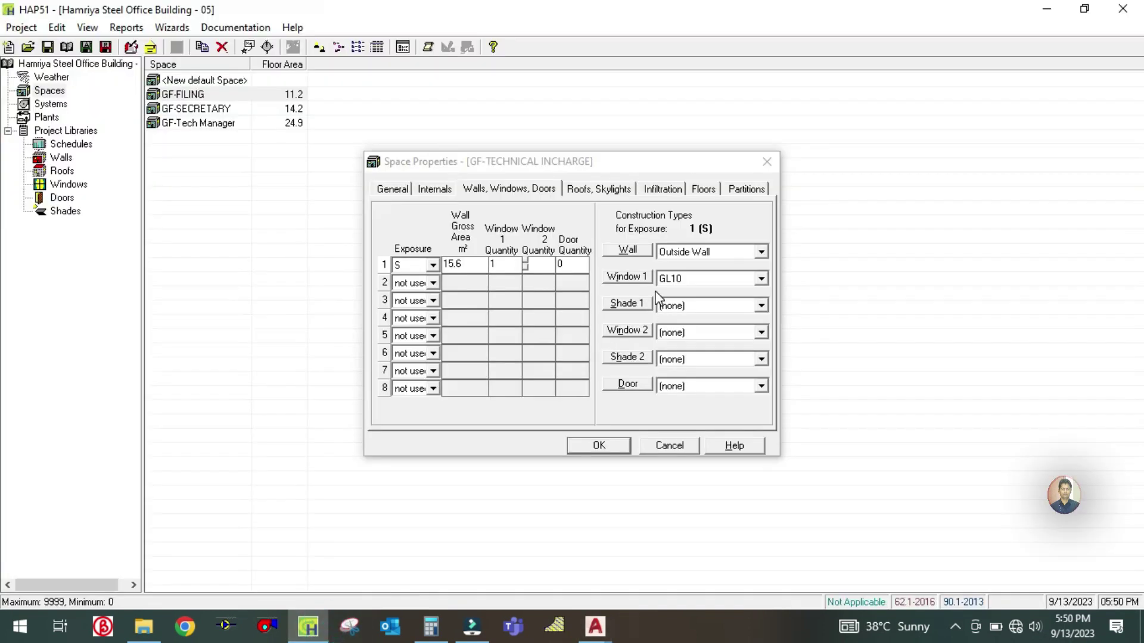
click(505, 264)
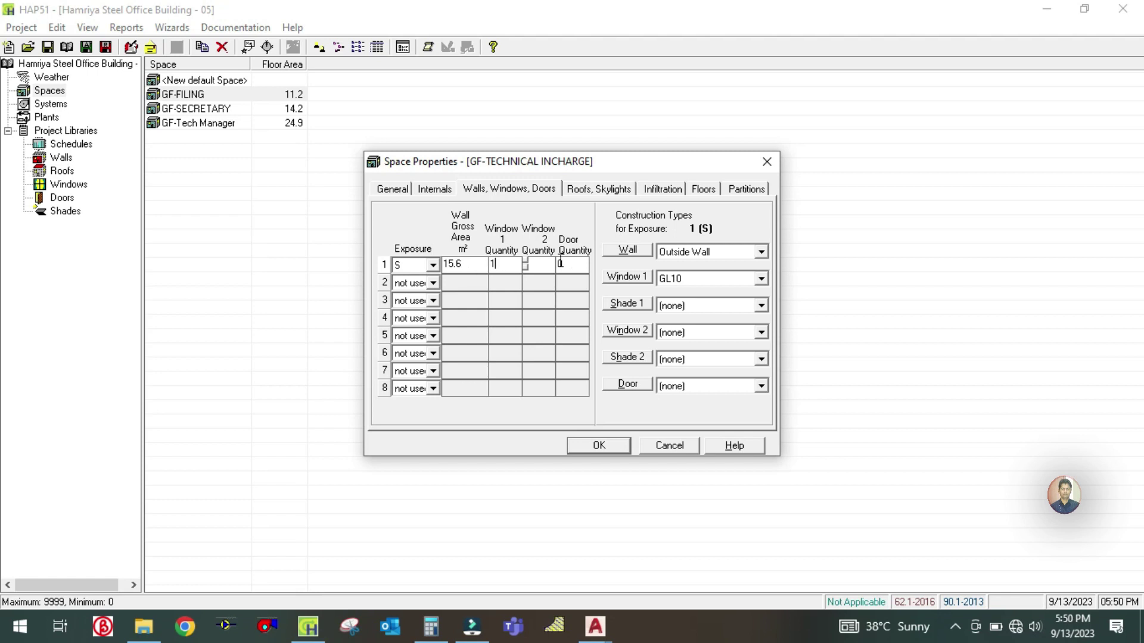
click(691, 278)
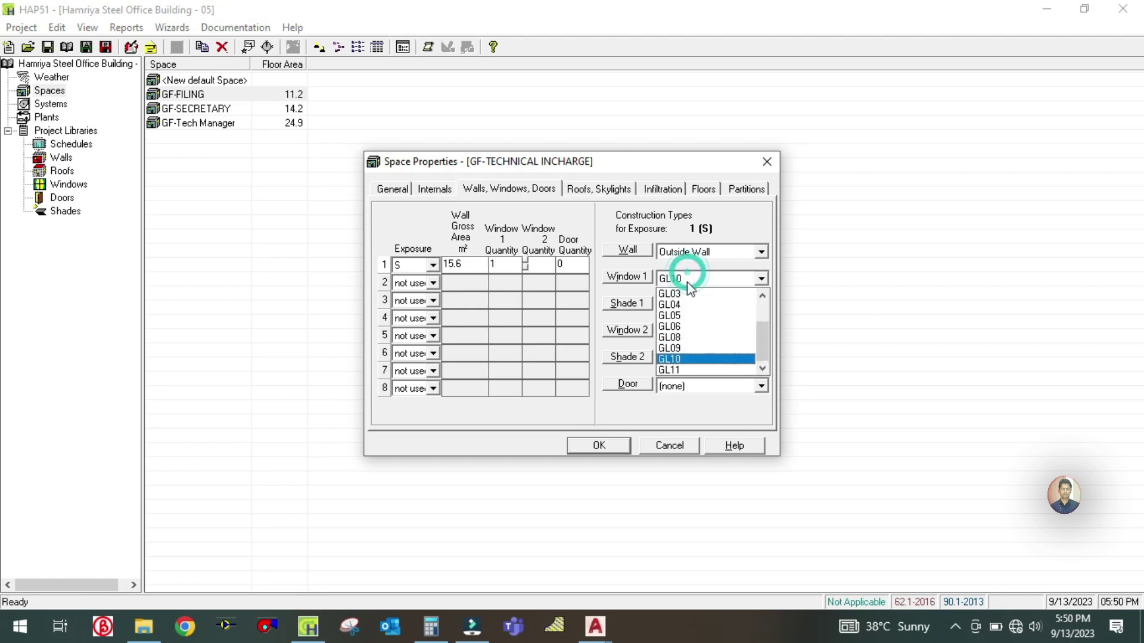
click(679, 375)
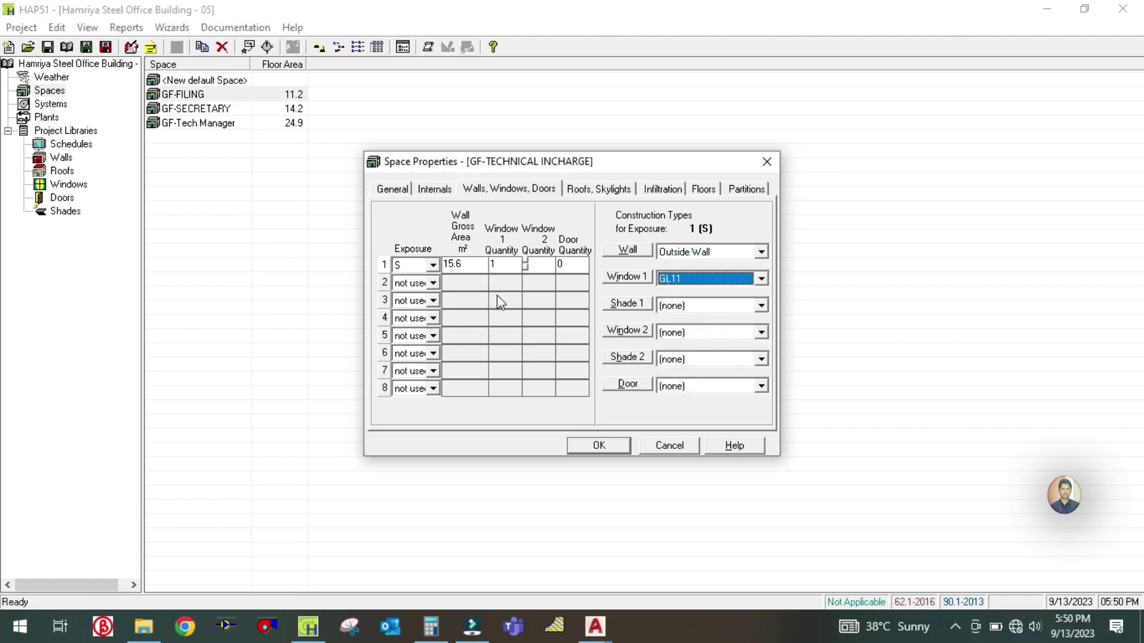
Step: Check GF-TECHNICAL INCHARGE's general data and set the horizontal roof's gross area to 23 m²
click(597, 189)
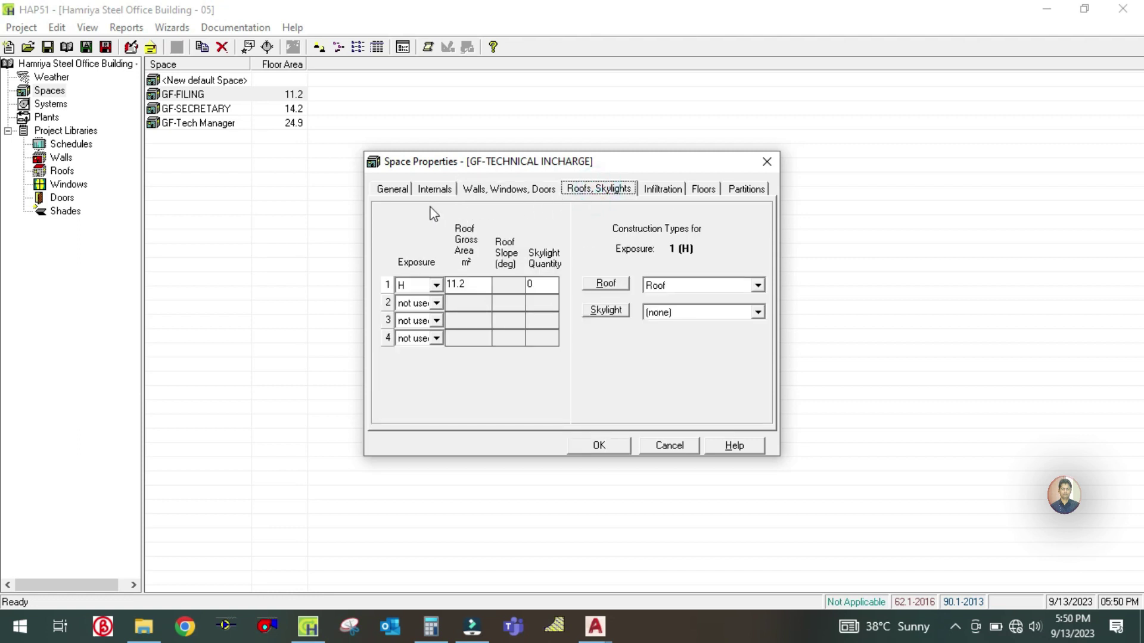
click(394, 191)
click(599, 189)
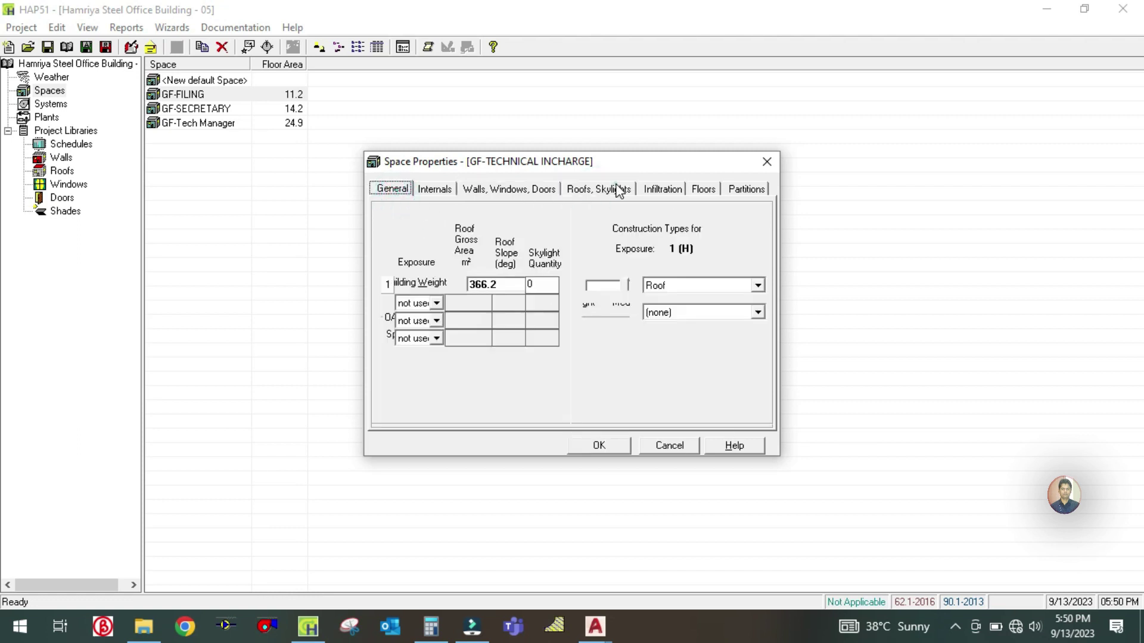
click(469, 284)
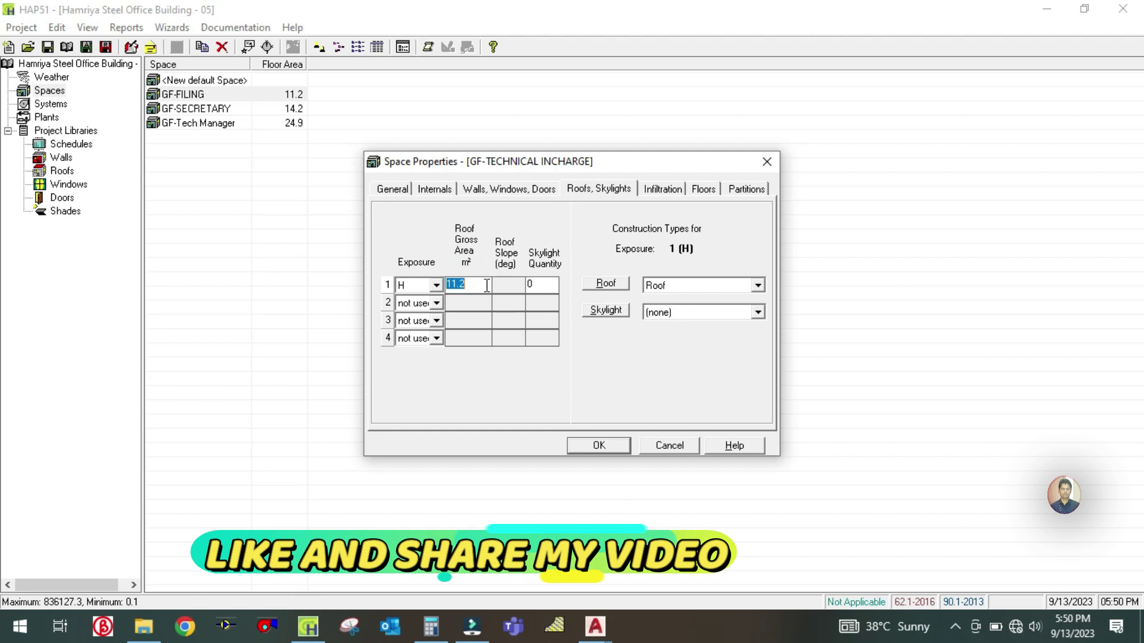
key(BackSpace)
text(23)
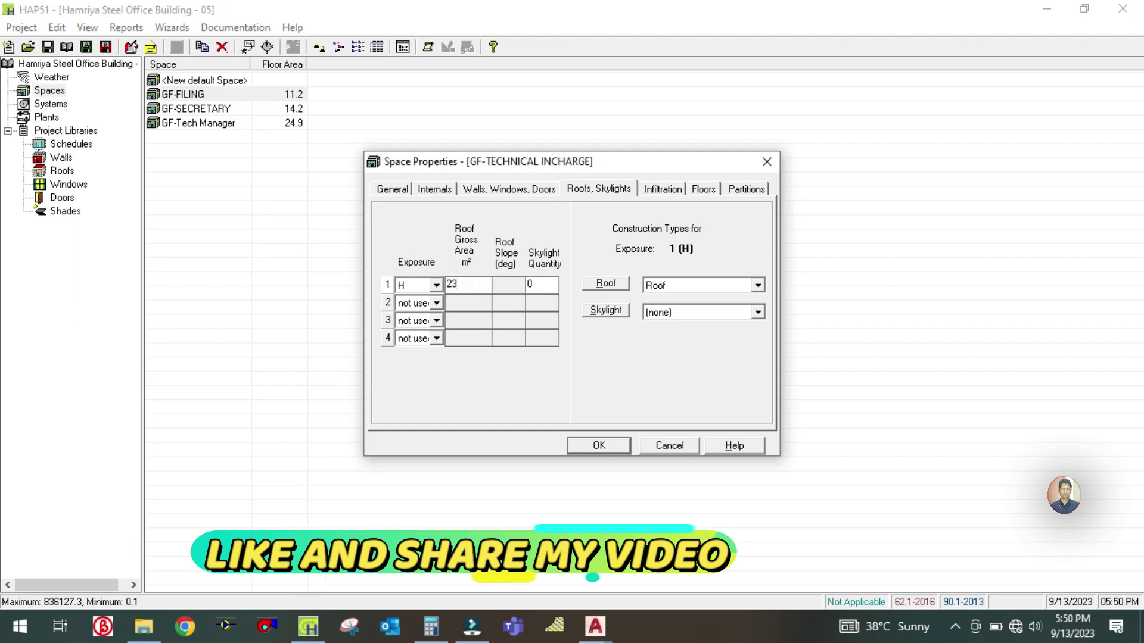
Step: Set the slab-on-grade floor area of GF-TECHNICAL INCHARGE to 23 m²
click(667, 192)
click(702, 190)
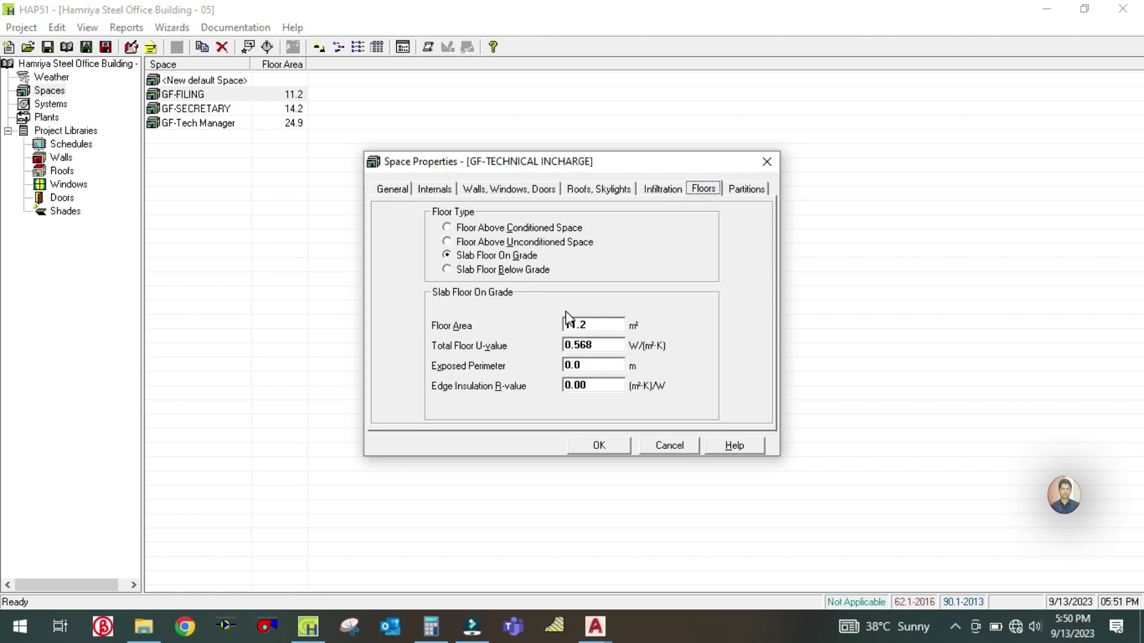
click(594, 325)
text(23)
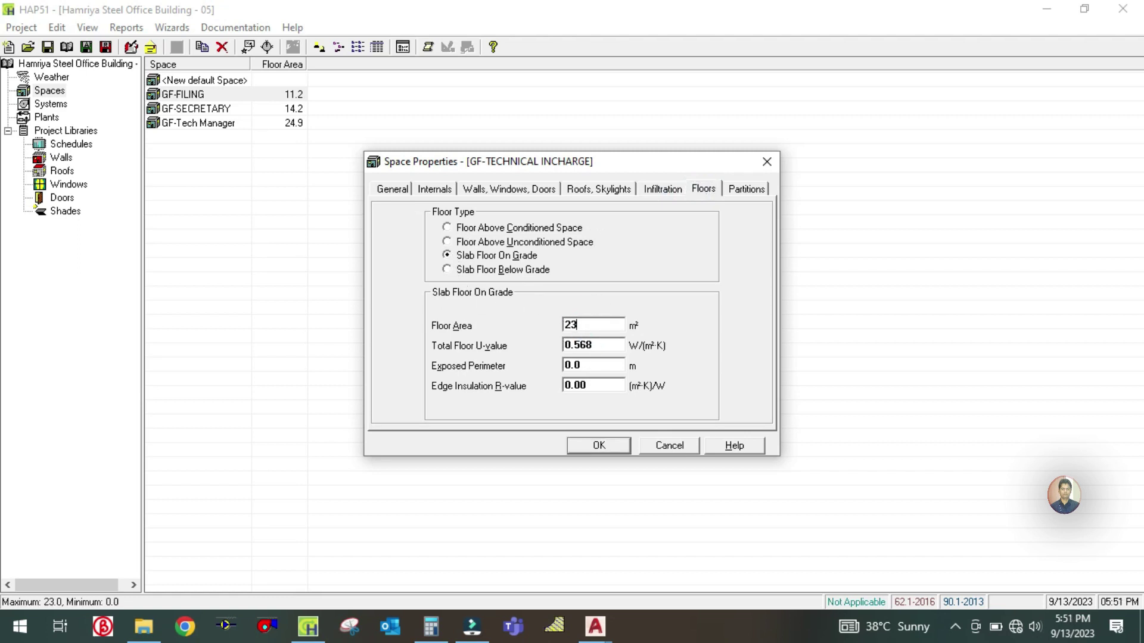
Step: Check GF-TECHNICAL INCHARGE's partition data against the rooms adjoining the In Charge room in AutoCAD drawing J125-V-05-A01-Y.dwg
click(741, 190)
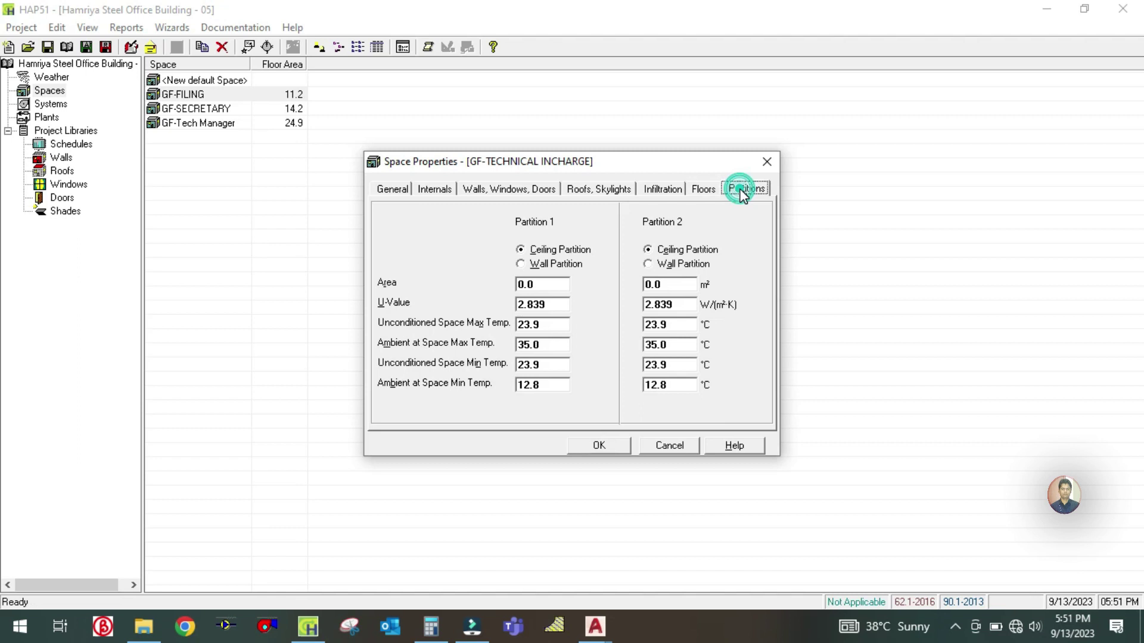
click(550, 563)
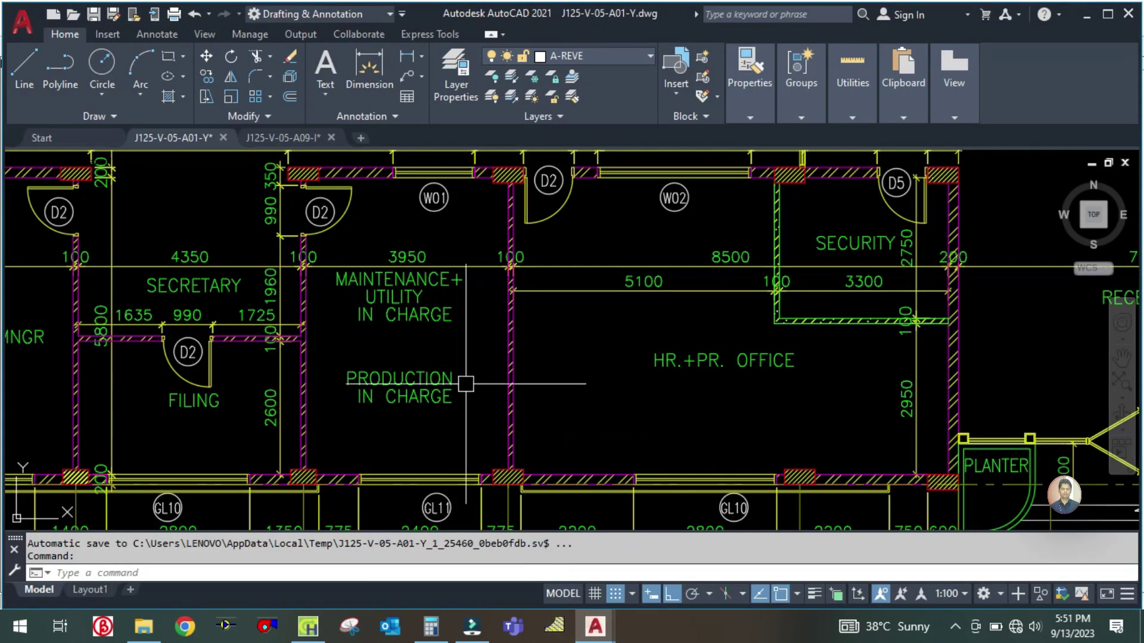
scroll(460, 390, down, 1)
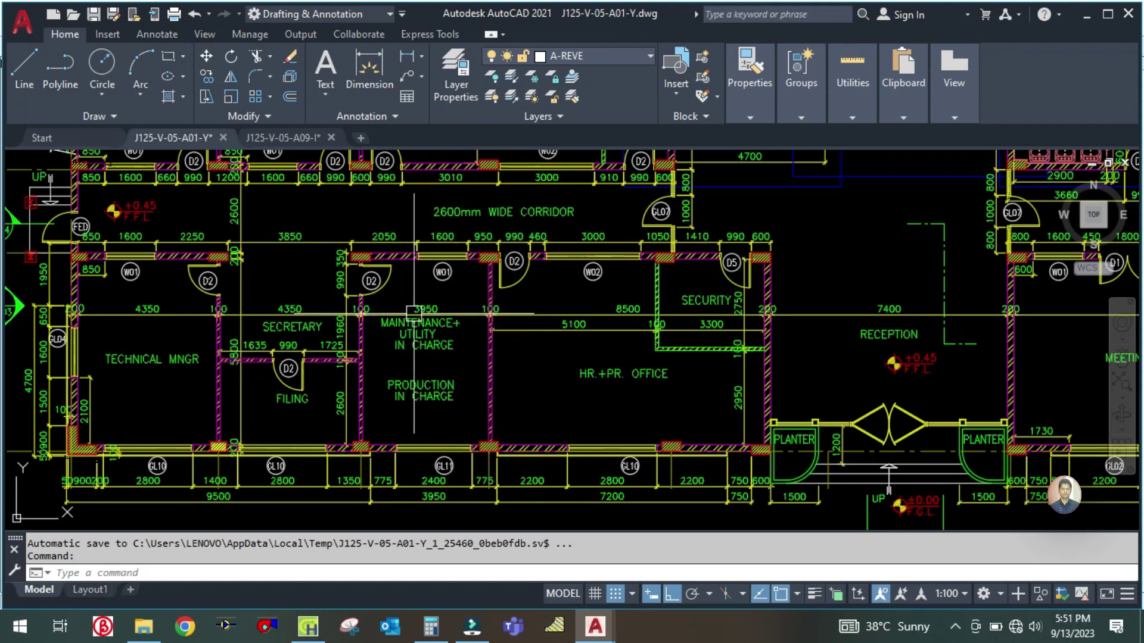
scroll(431, 345, up, 1)
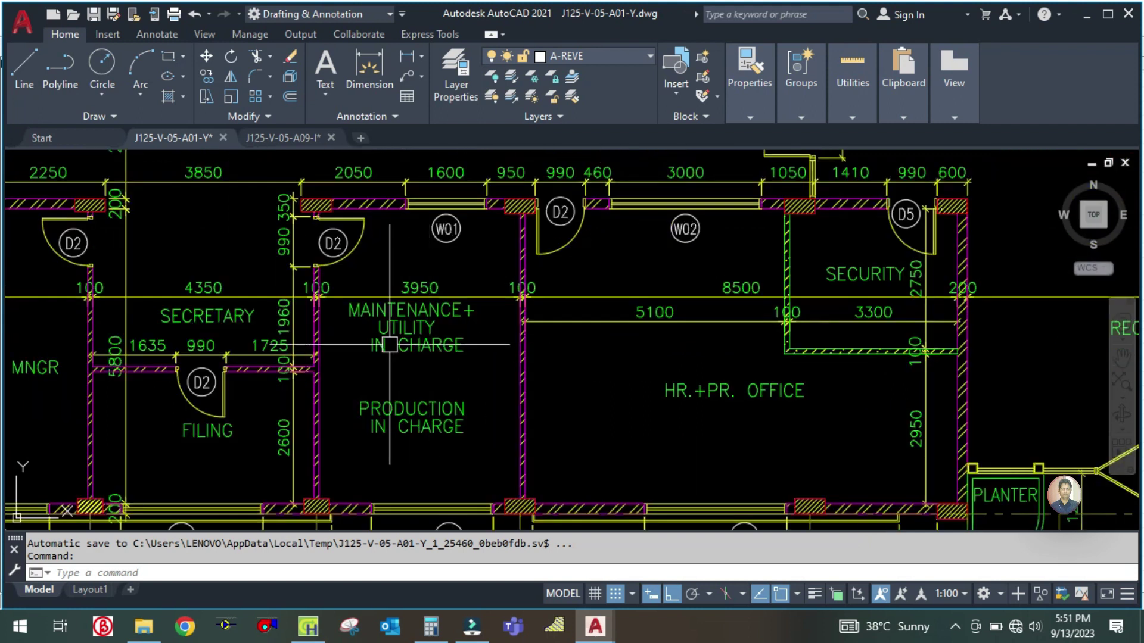
scroll(394, 345, down, 1)
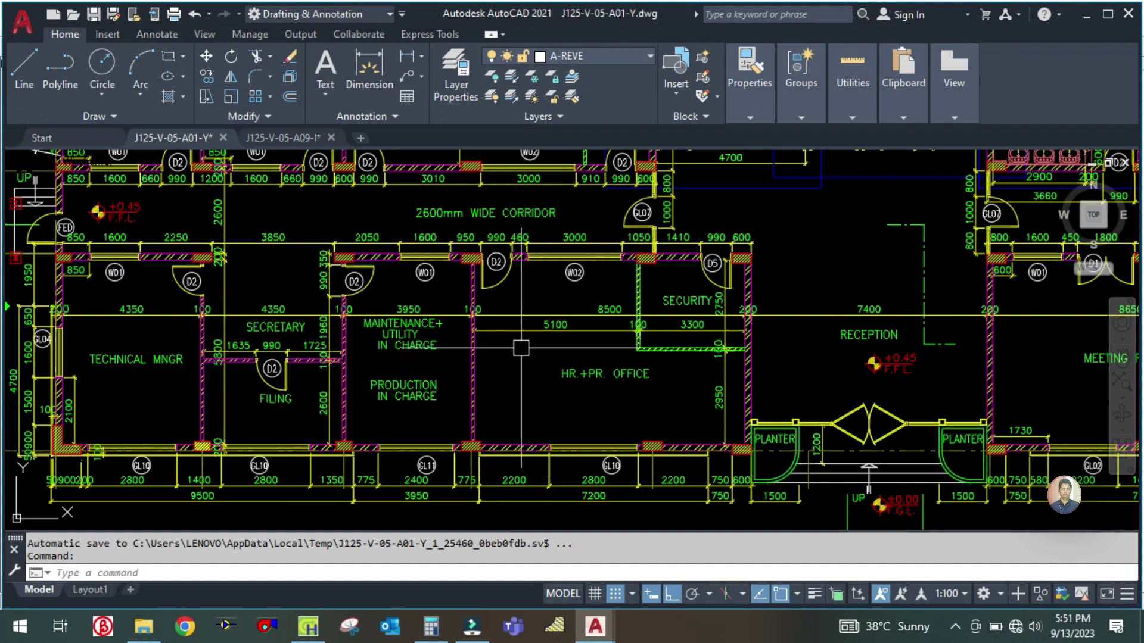
scroll(656, 392, up, 1)
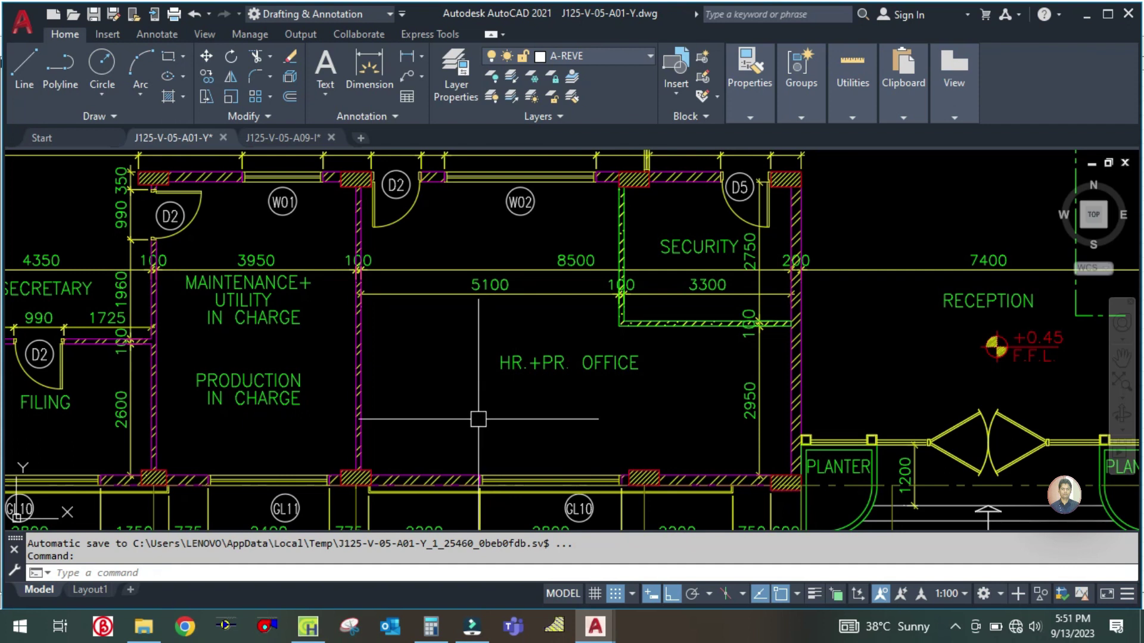
scroll(495, 411, down, 1)
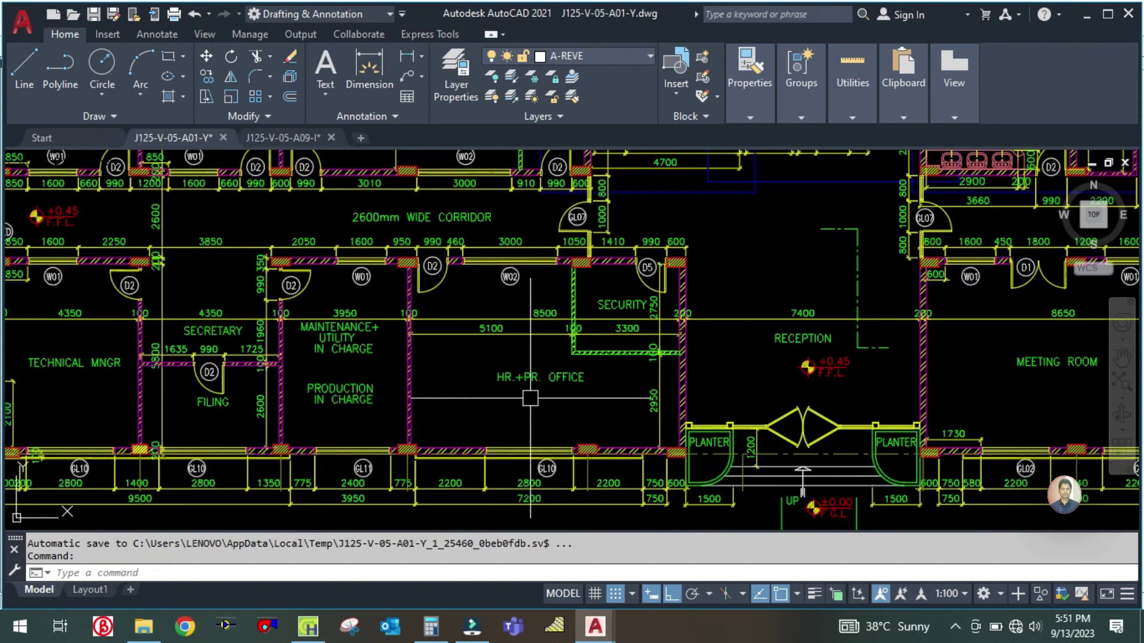
click(438, 392)
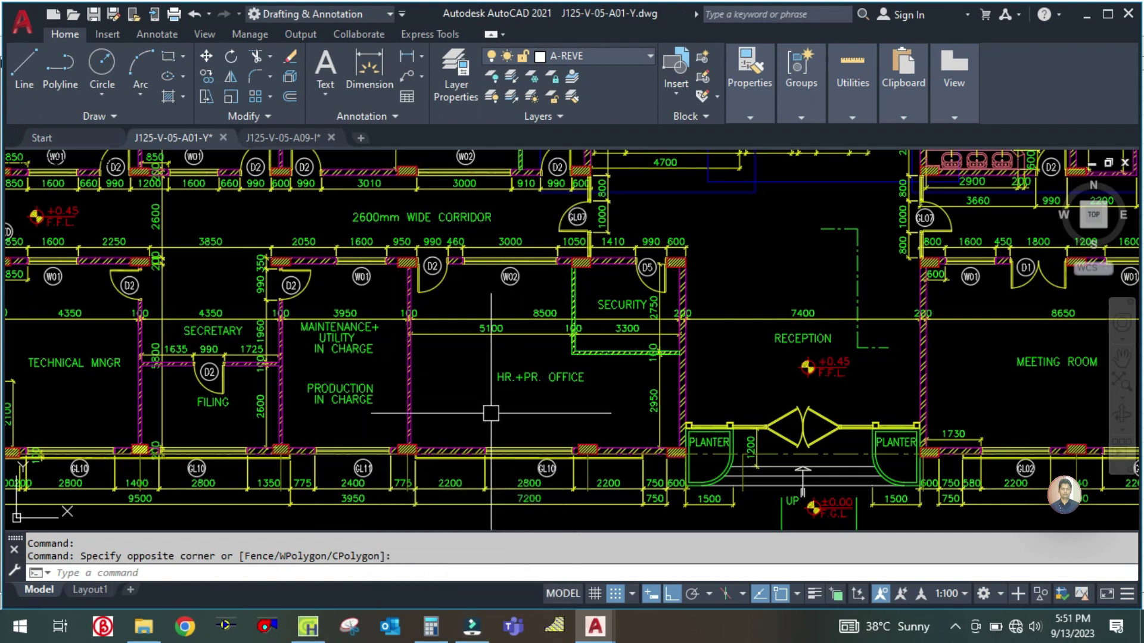
scroll(439, 456, down, 5)
scroll(439, 456, up, 6)
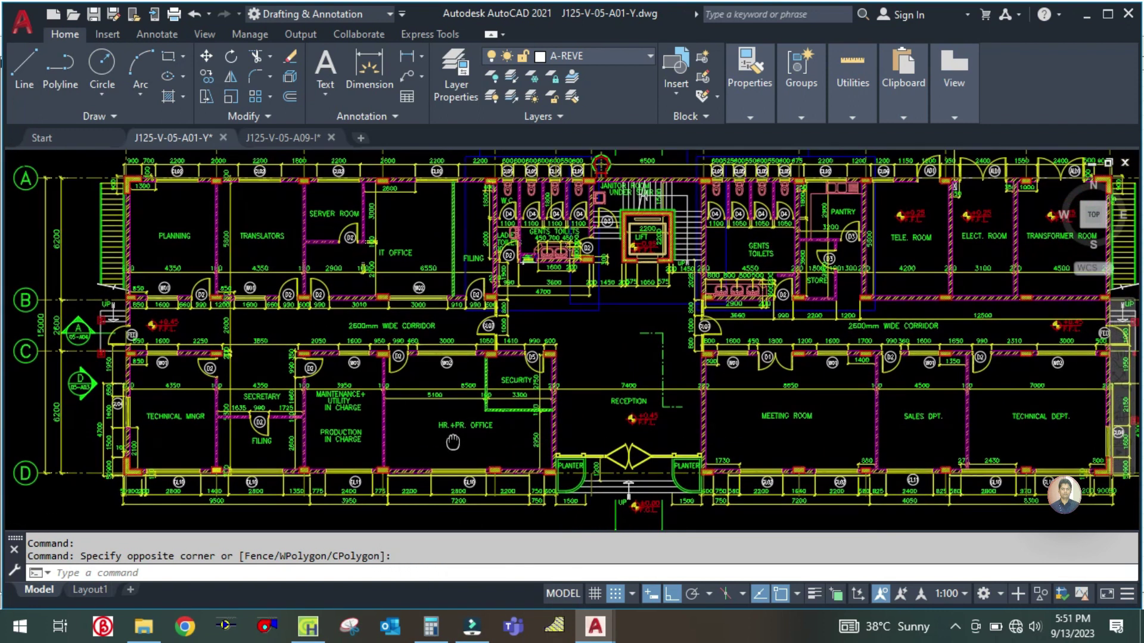
scroll(438, 457, up, 2)
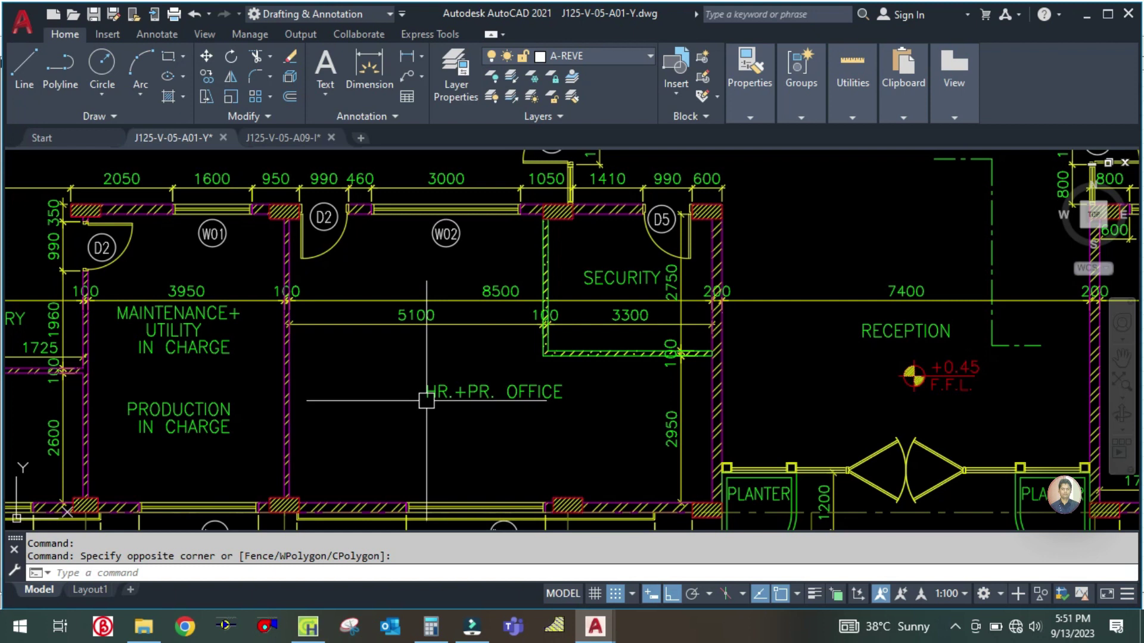
Step: Switch to HAP and accept the space properties of GF-TECHNICAL INCHARGE
click(308, 626)
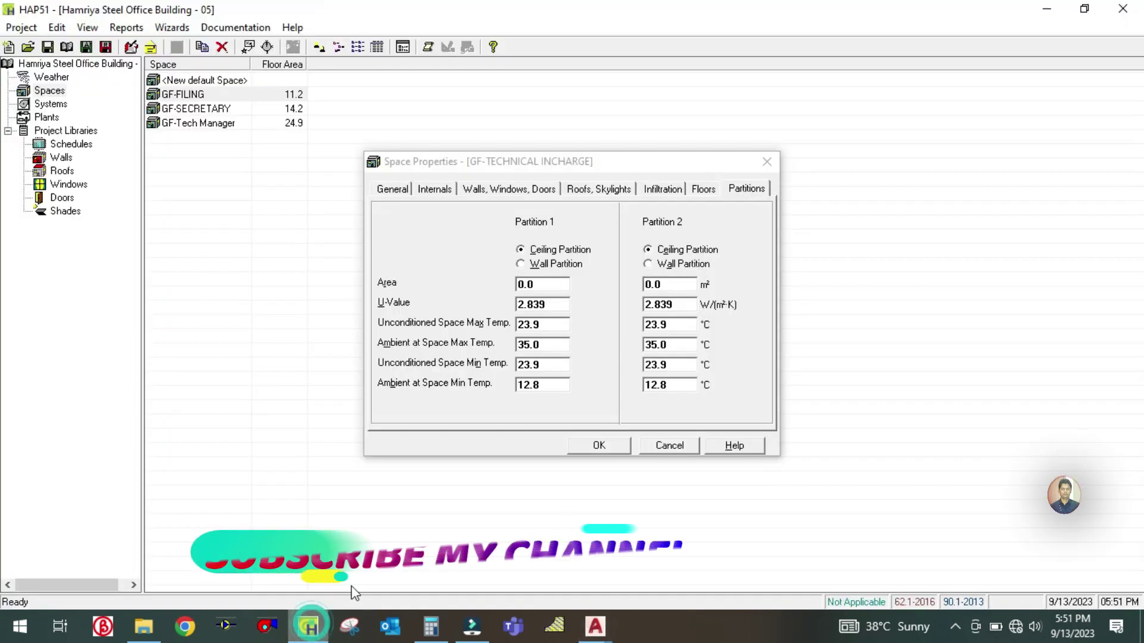
click(590, 448)
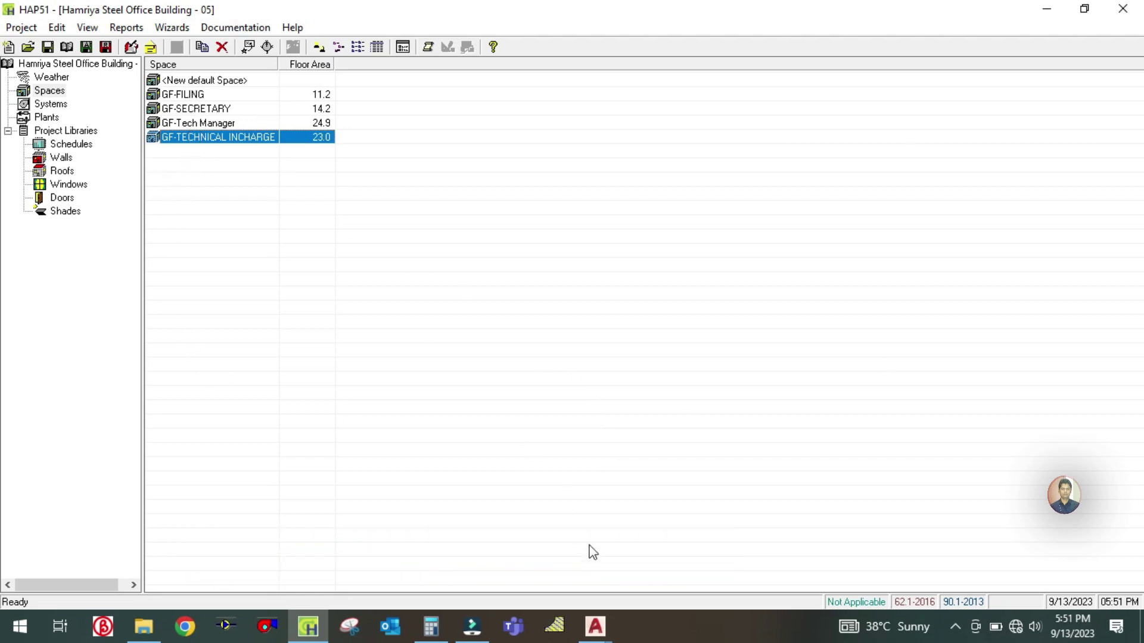
Step: Switch to AutoCAD and examine the rooms in the first floor layout for the office block
mouse_move(616, 634)
click(524, 598)
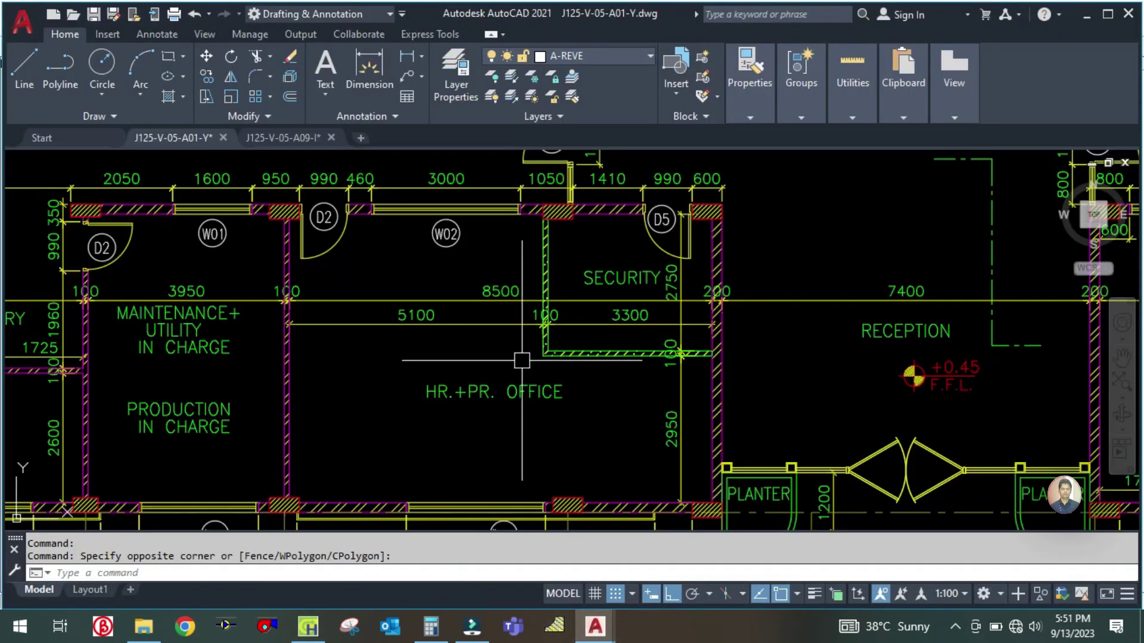
scroll(508, 296, down, 6)
scroll(434, 286, up, 6)
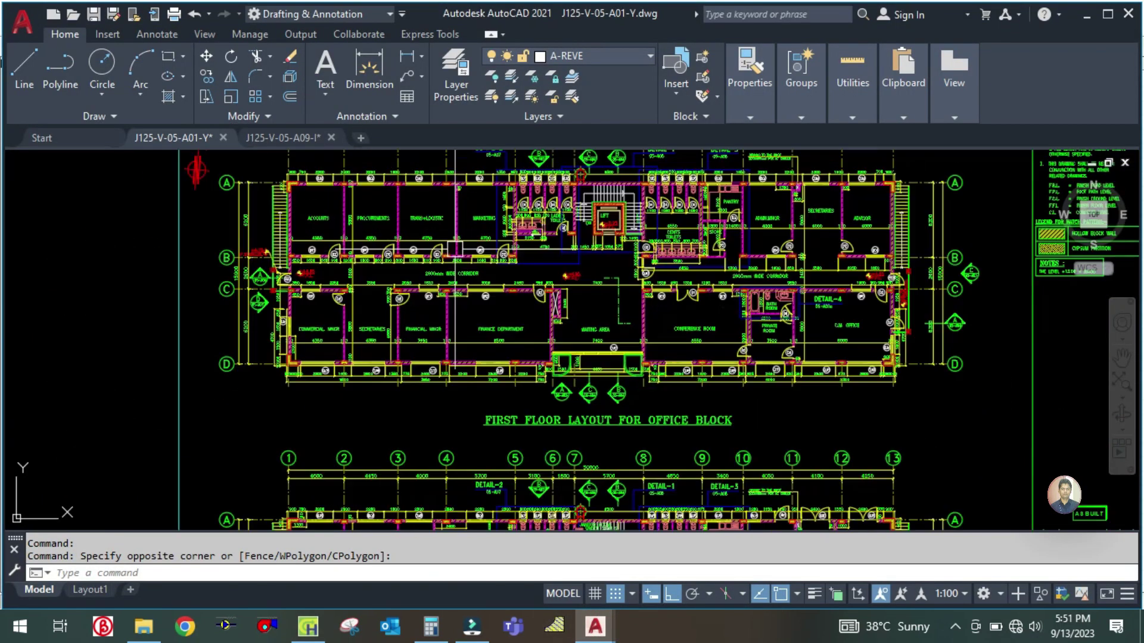
scroll(499, 342, down, 2)
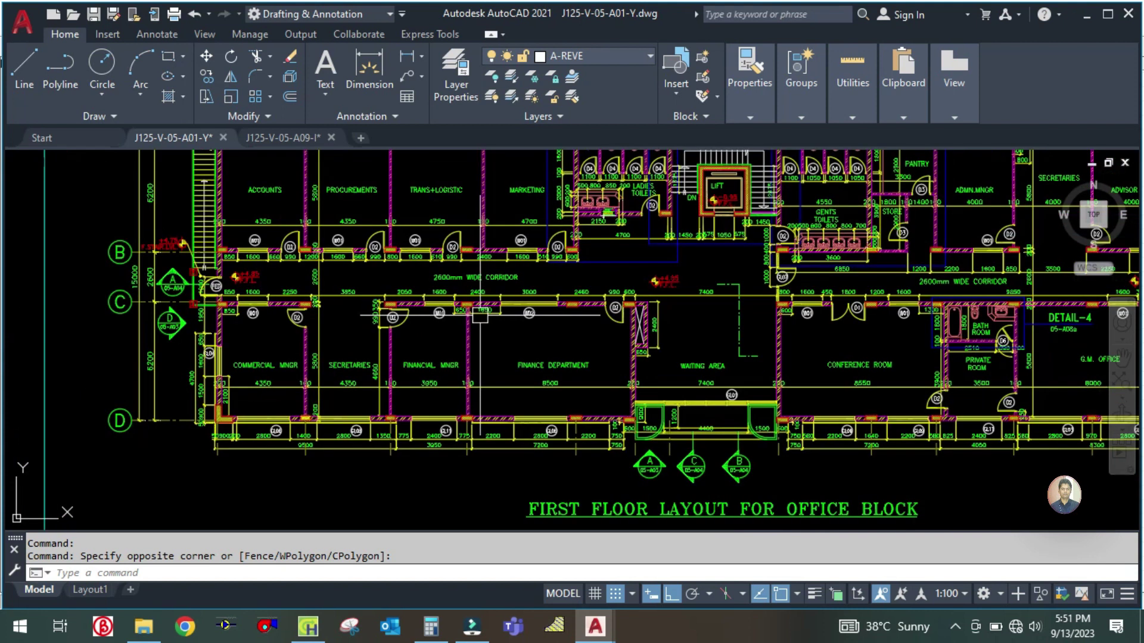
scroll(499, 342, down, 2)
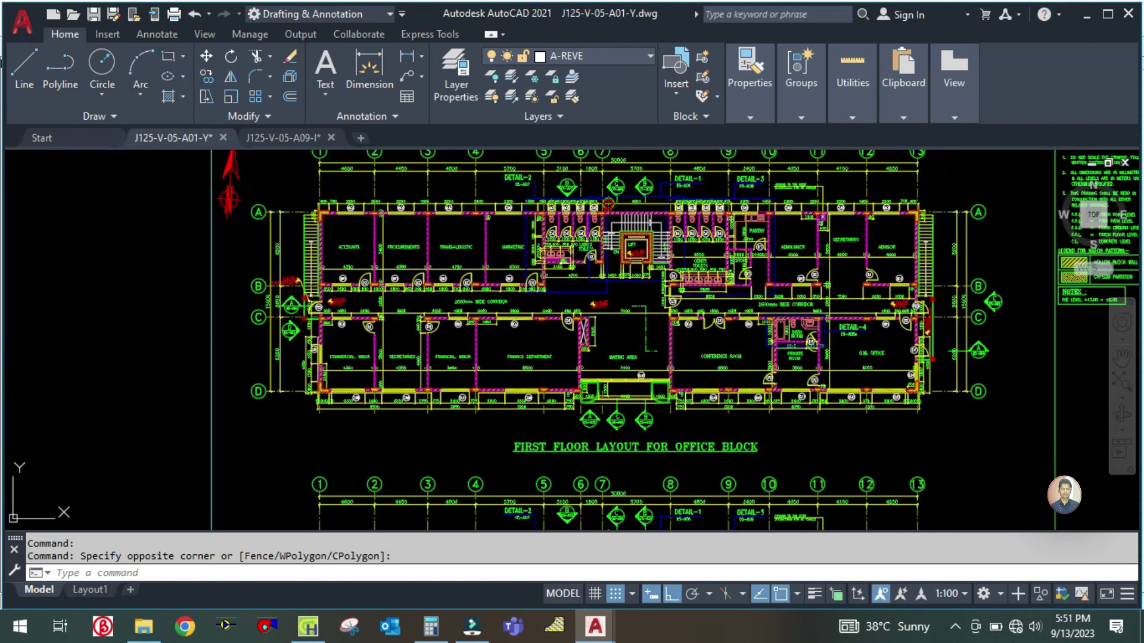
scroll(377, 344, up, 2)
scroll(376, 345, down, 2)
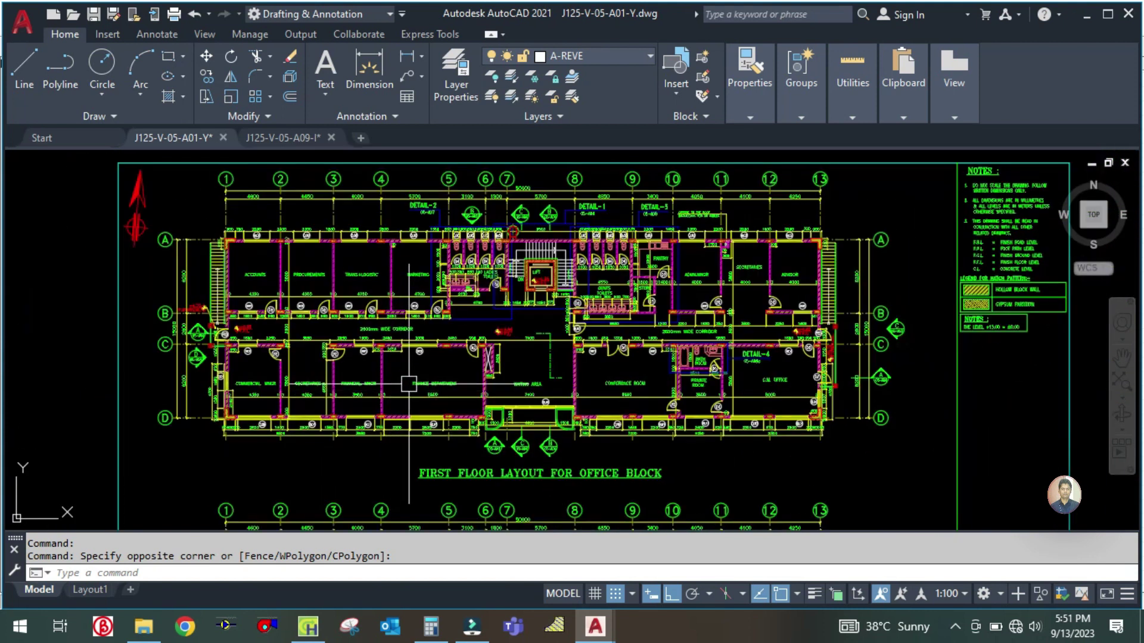
Step: Switch to HAP, save the project Hamriya Steel Office Building - 05, and return to the AutoCAD floor plans
click(308, 626)
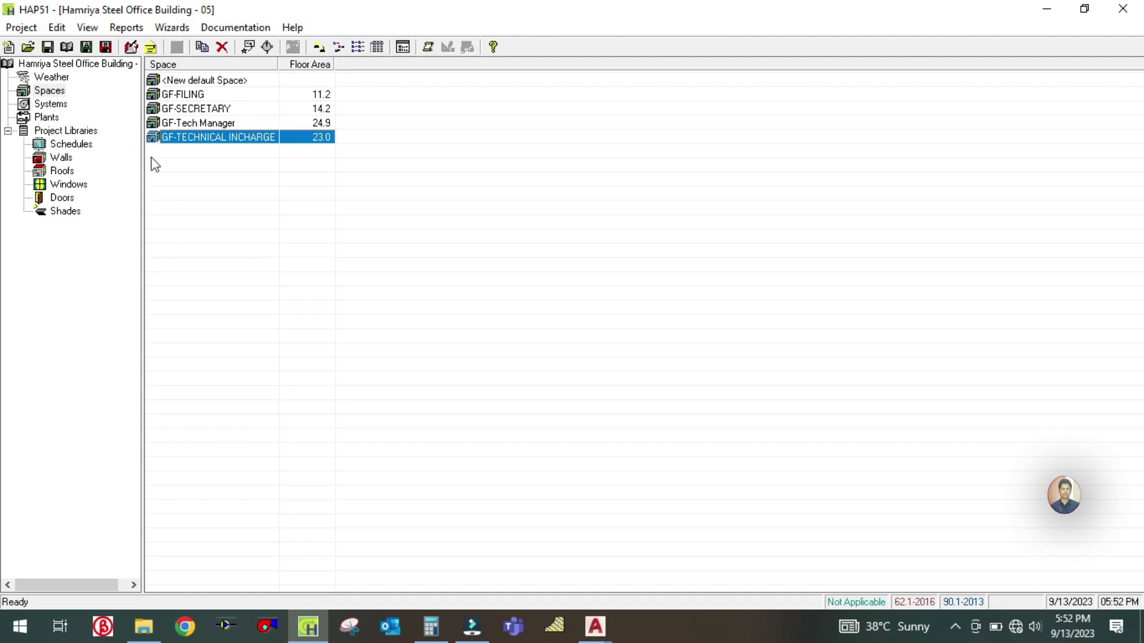
click(50, 48)
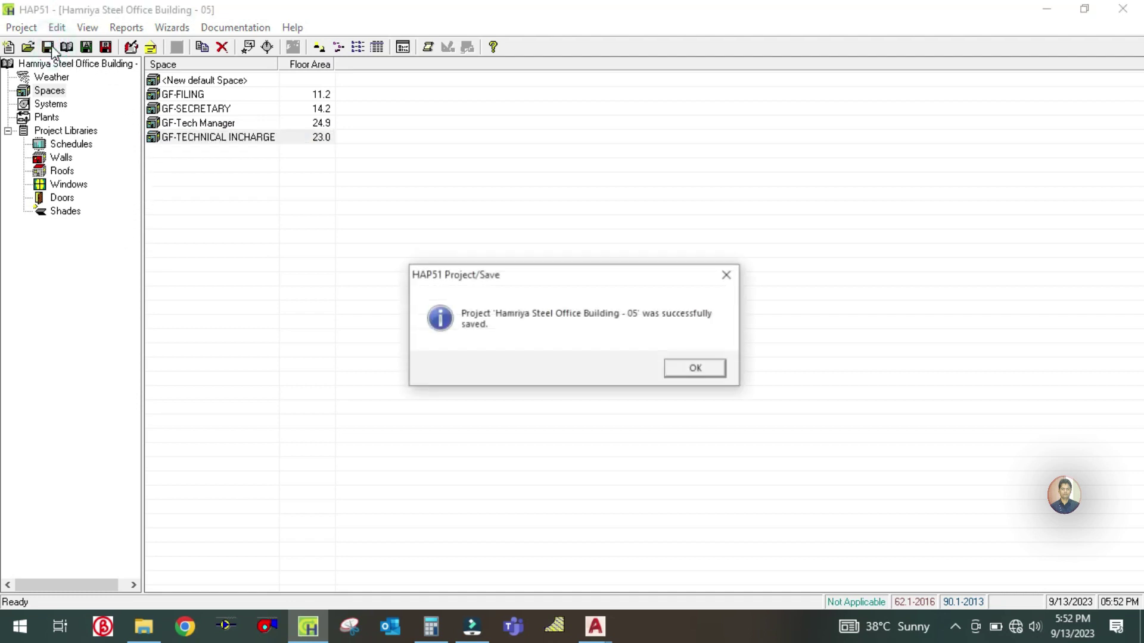
click(696, 368)
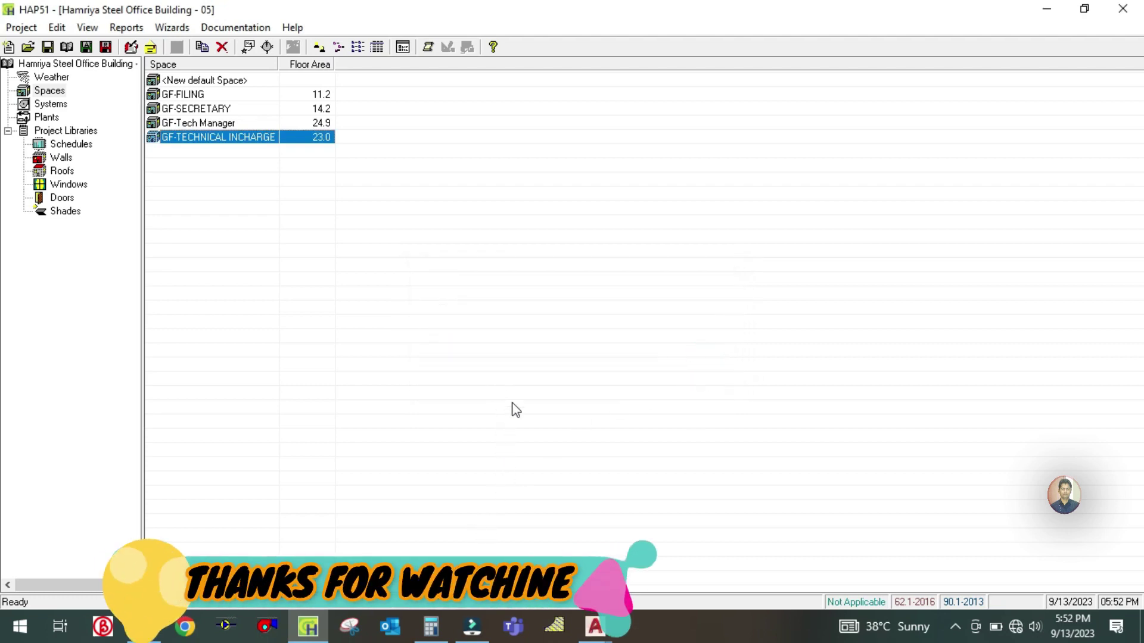
key(alt+Tab)
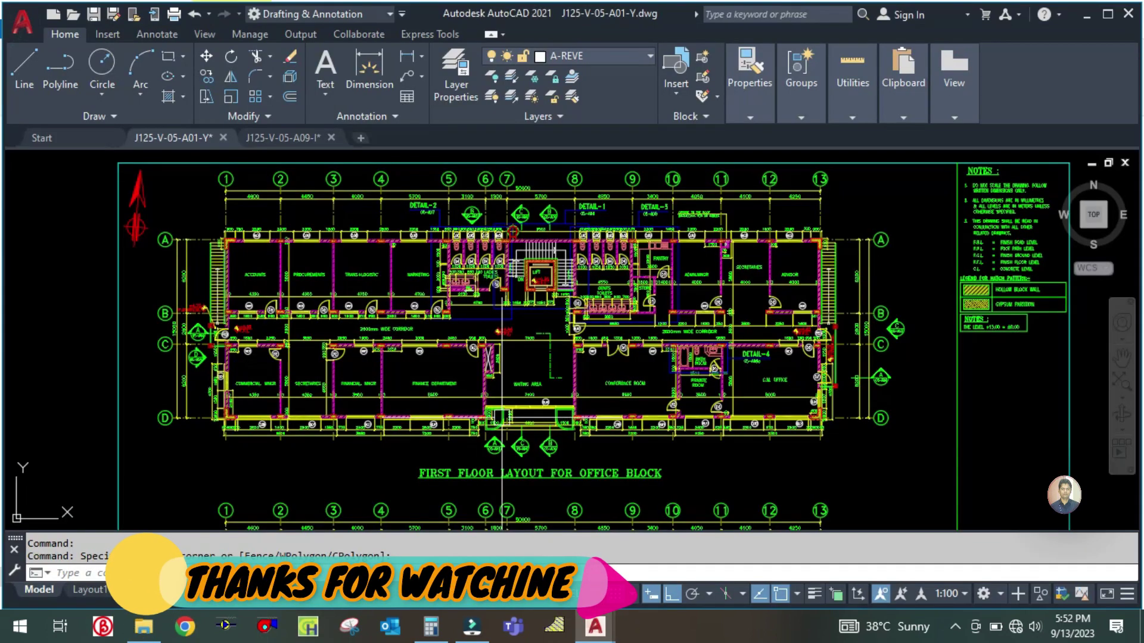